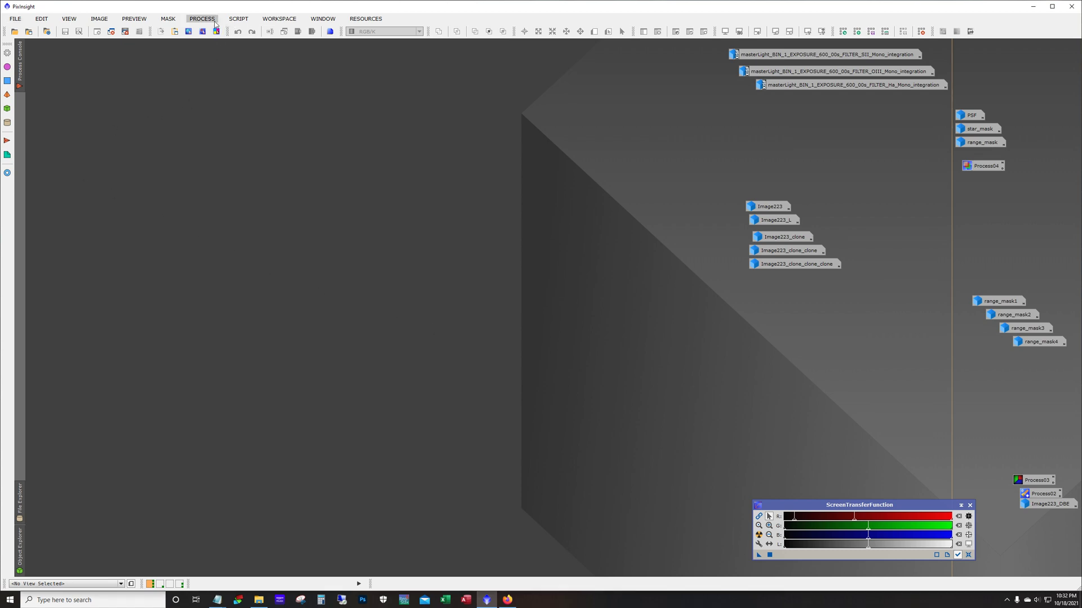
- Launch the WeightedBatchPreprocessing script from the Script menu, then quit it
{"action": "left_click", "coordinate": [238, 19]}
{"action": "mouse_move", "coordinate": [282, 32]}
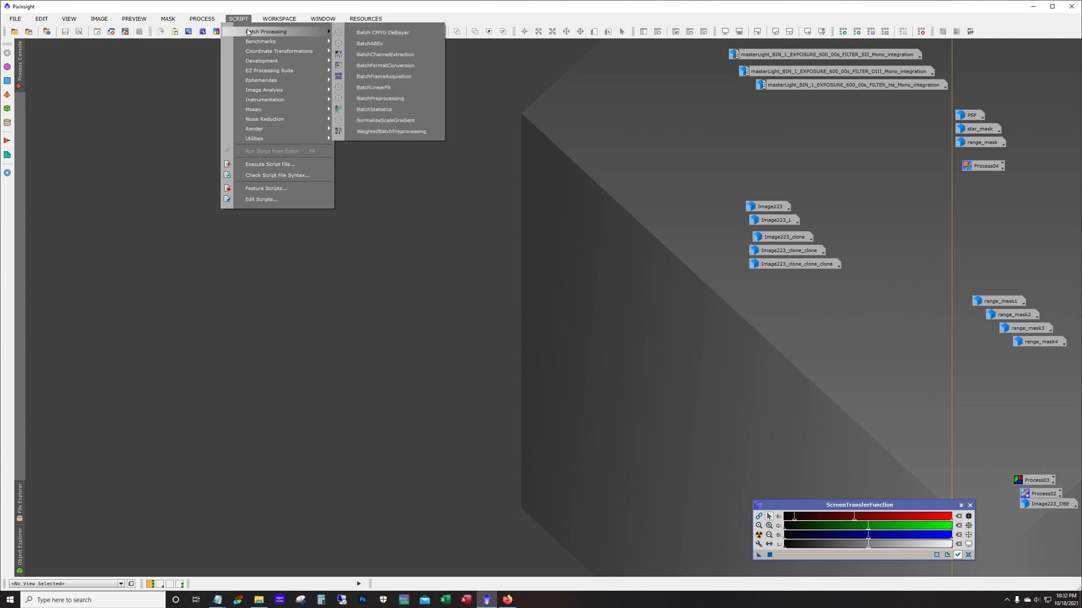
{"action": "left_click", "coordinate": [369, 134]}
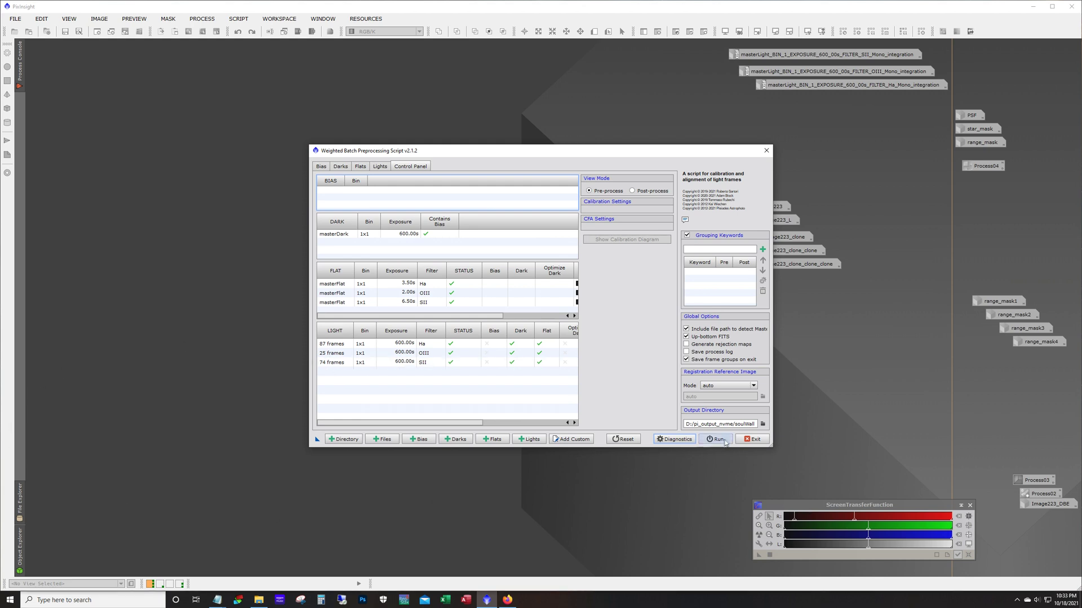
{"action": "left_click", "coordinate": [742, 440]}
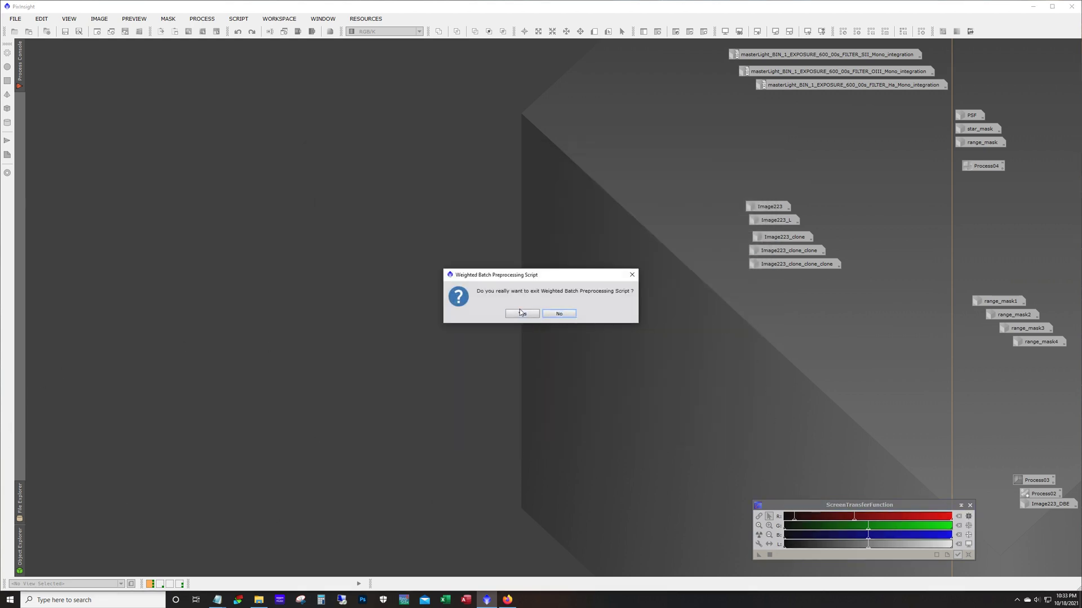
{"action": "left_click", "coordinate": [522, 313]}
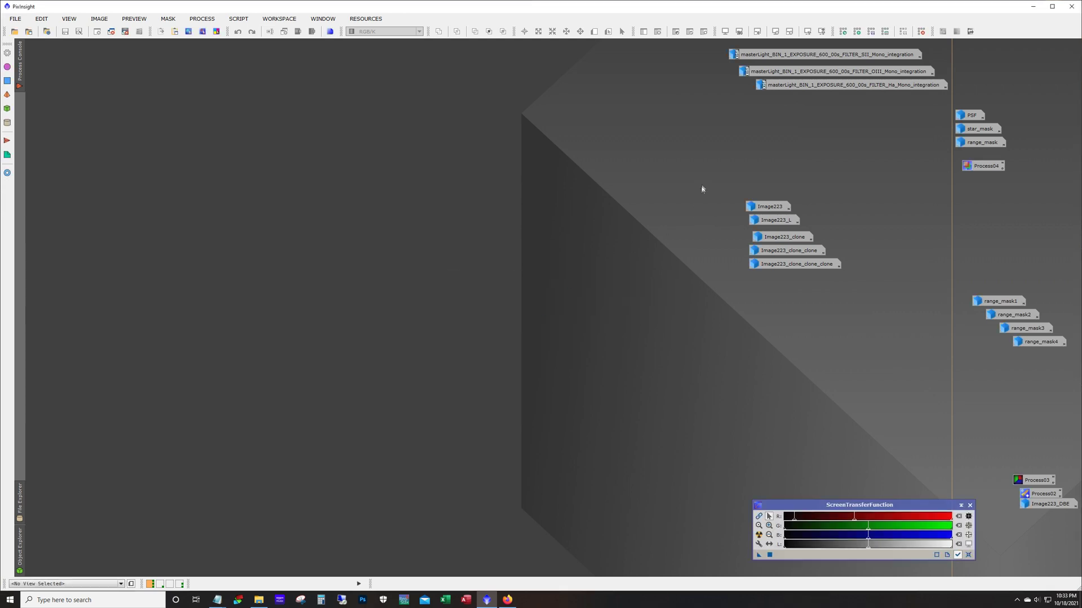
- Select all five Image223 icons and move them lower in the workspace
{"action": "left_click_drag", "start_coordinate": [703, 188], "coordinate": [791, 249]}
{"action": "left_click_drag", "start_coordinate": [703, 176], "coordinate": [815, 284]}
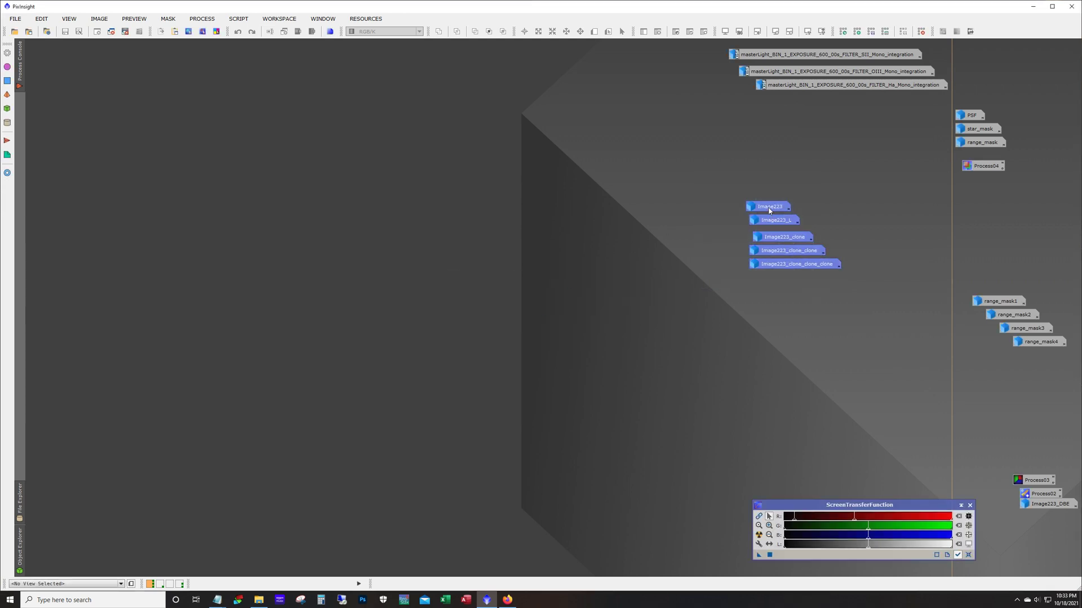
{"action": "left_click_drag", "start_coordinate": [770, 210], "coordinate": [918, 369]}
{"action": "left_click", "coordinate": [804, 297]}
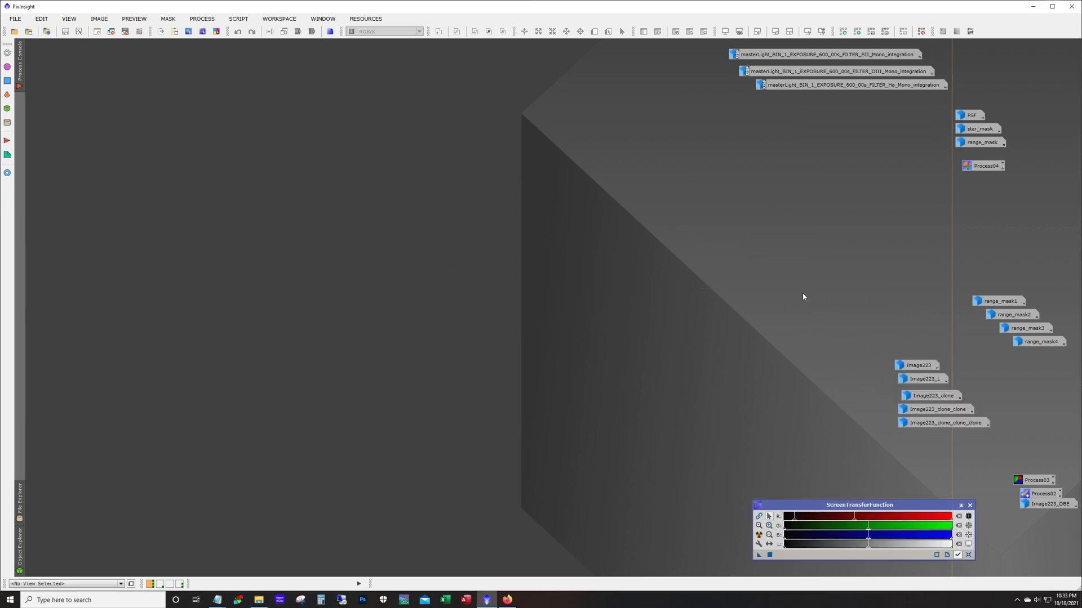
- Inspect the SII master integration at 1:1 in an enlarged window, then minimise it
{"action": "double_click", "coordinate": [792, 54]}
{"action": "left_click_drag", "start_coordinate": [283, 48], "coordinate": [344, 77]}
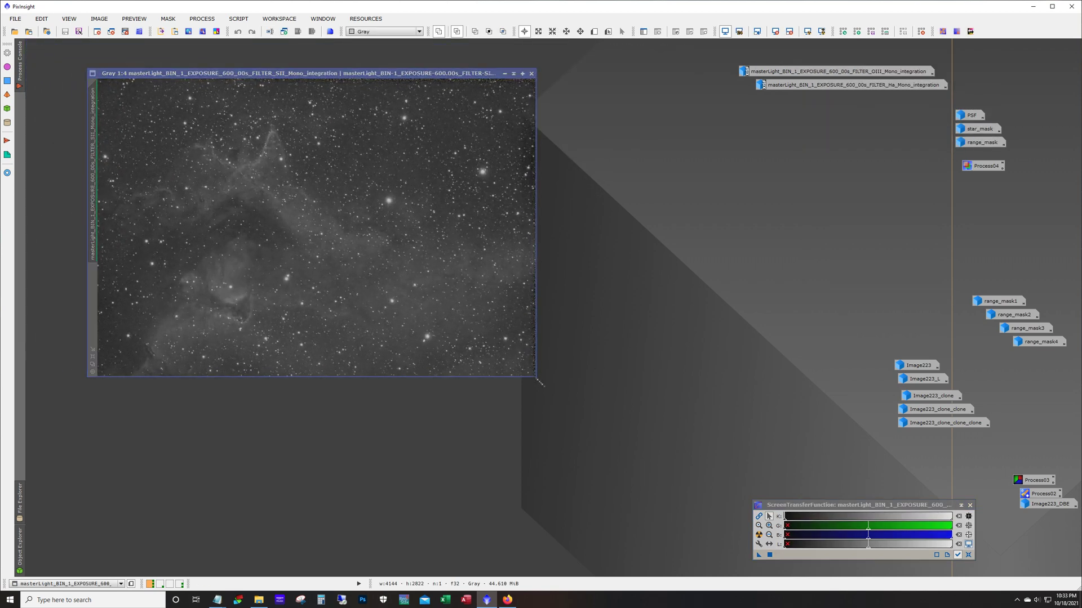
{"action": "left_click_drag", "start_coordinate": [534, 382], "coordinate": [783, 490]}
{"action": "scroll", "coordinate": [612, 356], "scroll_direction": "up", "scroll_amount": 1}
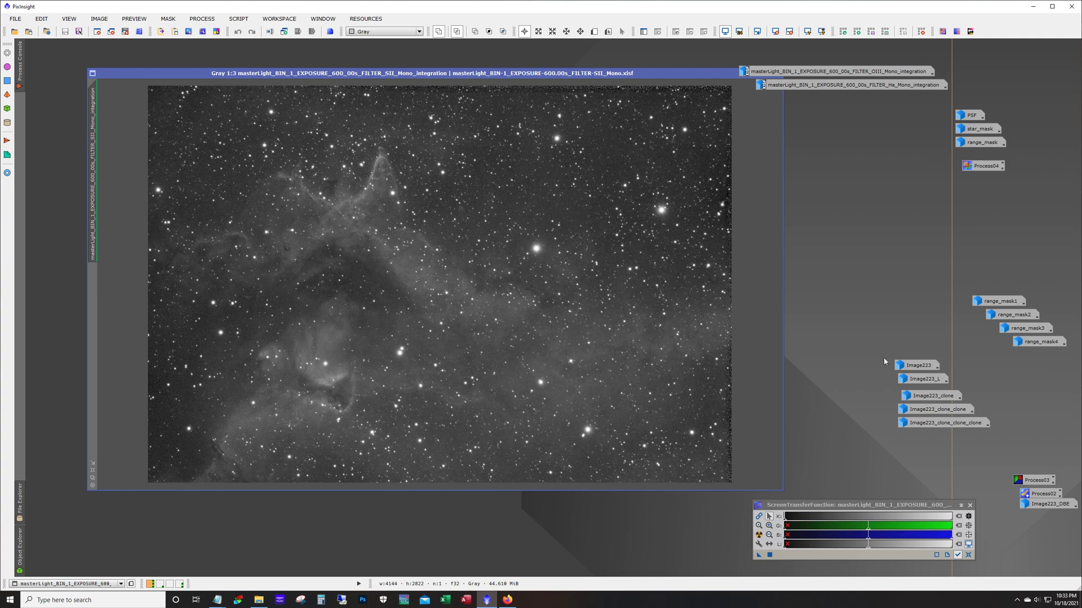
{"action": "scroll", "coordinate": [676, 306], "scroll_direction": "up", "scroll_amount": 2}
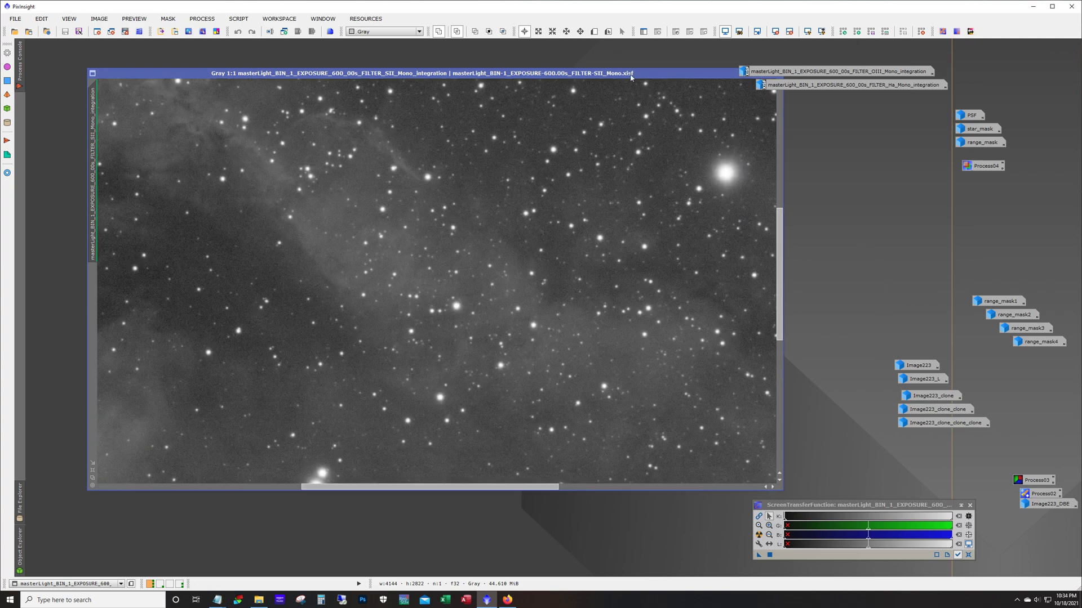
{"action": "left_click_drag", "start_coordinate": [632, 73], "coordinate": [605, 76]}
{"action": "left_click_drag", "start_coordinate": [753, 324], "coordinate": [755, 241]}
{"action": "left_click_drag", "start_coordinate": [496, 490], "coordinate": [390, 490]}
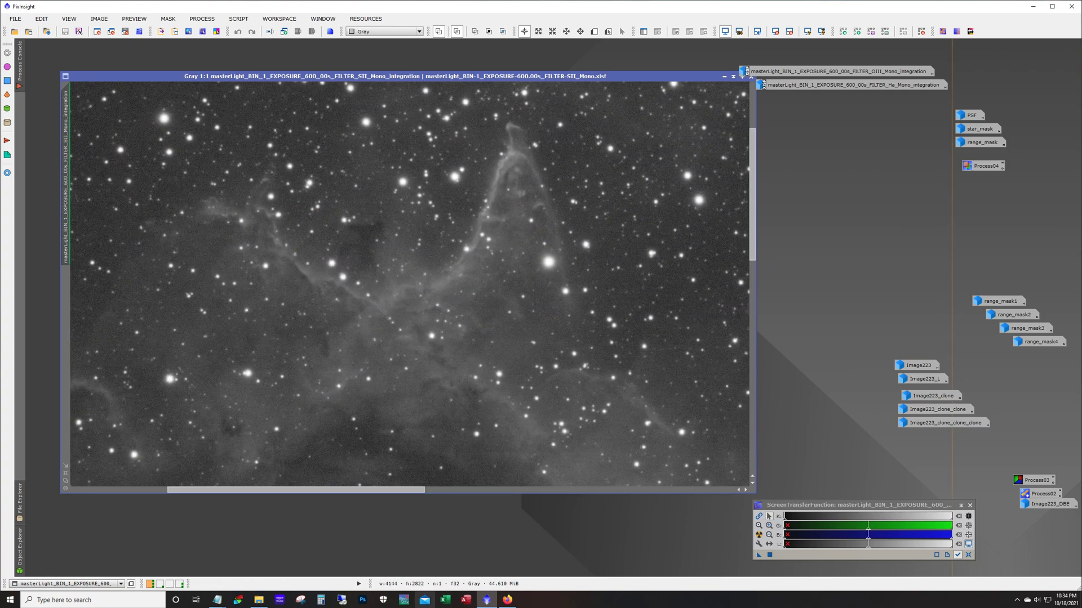
{"action": "left_click", "coordinate": [724, 76]}
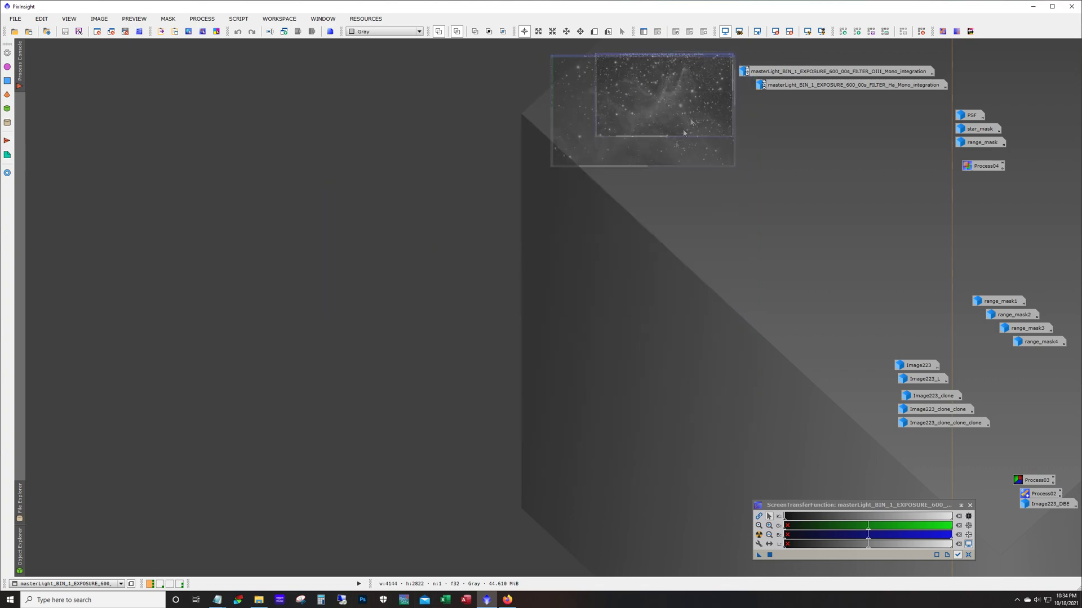
- Open the OIII master with an STF AutoStretch and enlarge its window
{"action": "double_click", "coordinate": [877, 70]}
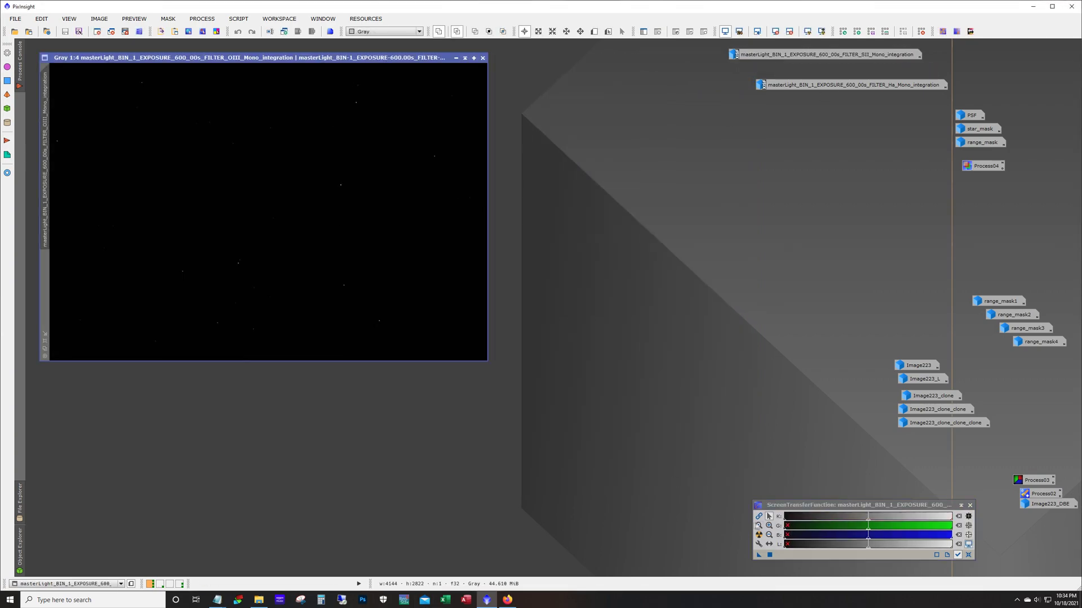
{"action": "left_click", "coordinate": [759, 535]}
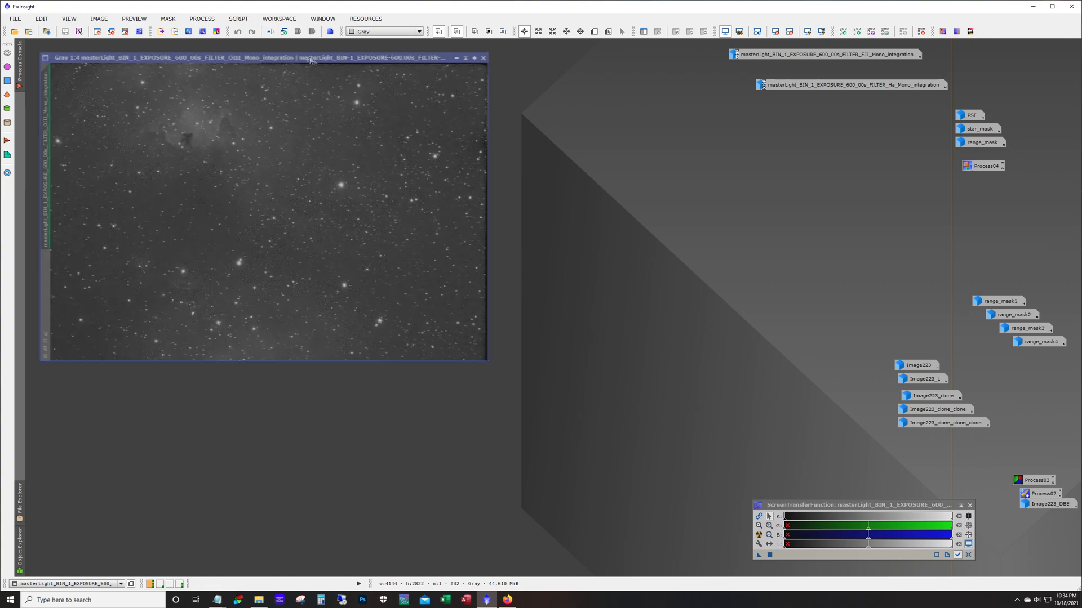
{"action": "left_click_drag", "start_coordinate": [310, 60], "coordinate": [338, 68]}
{"action": "left_click_drag", "start_coordinate": [516, 363], "coordinate": [743, 513]}
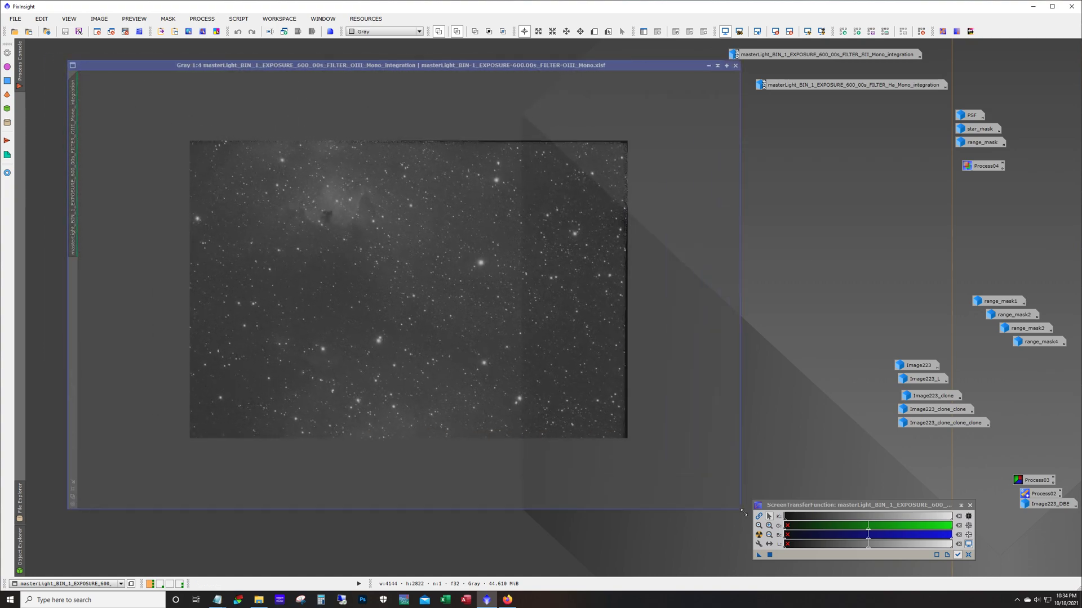
- Pan around the OIII image at 1:1, then zoom back out to 1:4
{"action": "key", "text": "ctrl+plus"}
{"action": "key", "text": "ctrl+plus"}
{"action": "key", "text": "ctrl+plus"}
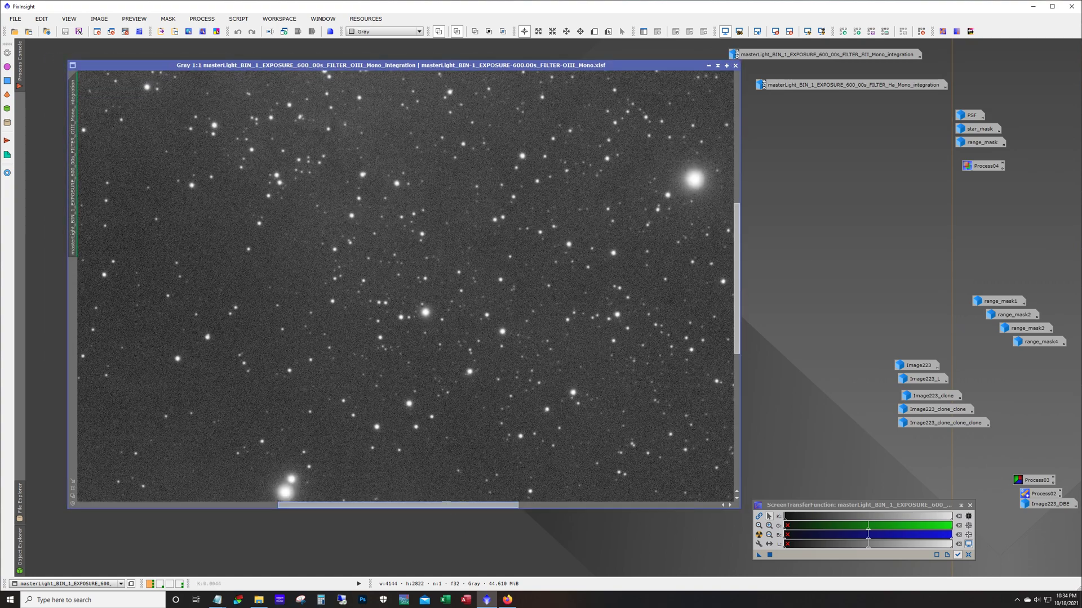
{"action": "left_click_drag", "start_coordinate": [737, 350], "coordinate": [737, 242]}
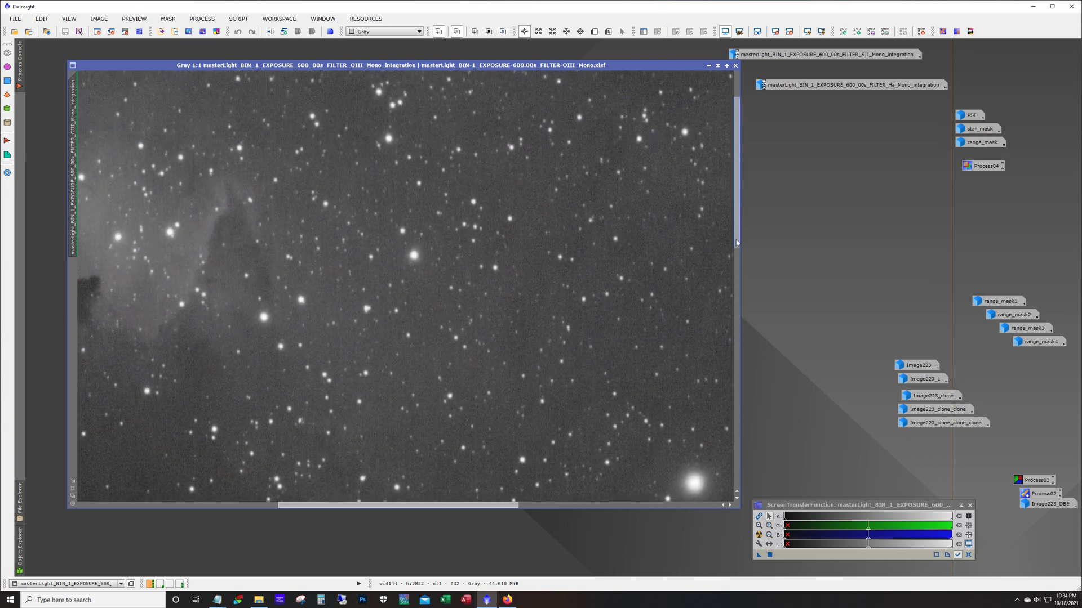
{"action": "left_click_drag", "start_coordinate": [514, 505], "coordinate": [435, 508]}
{"action": "left_click_drag", "start_coordinate": [737, 216], "coordinate": [693, 262]}
{"action": "scroll", "coordinate": [693, 262], "scroll_direction": "down", "scroll_amount": 3}
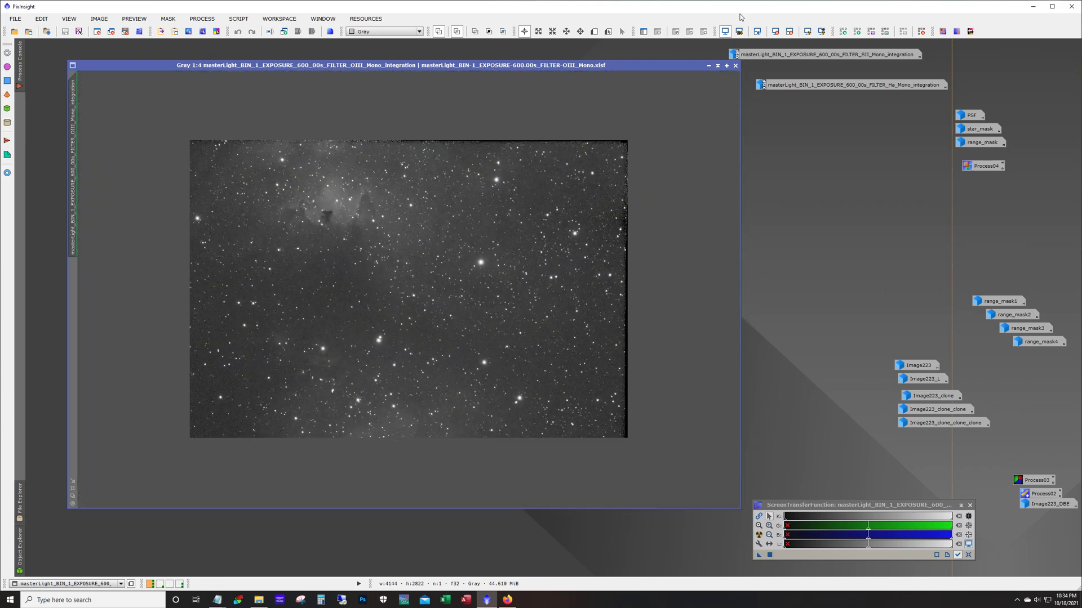
- Minimise OIII, inspect the Ha master at 2:1, then minimise Ha too
{"action": "left_click", "coordinate": [709, 66]}
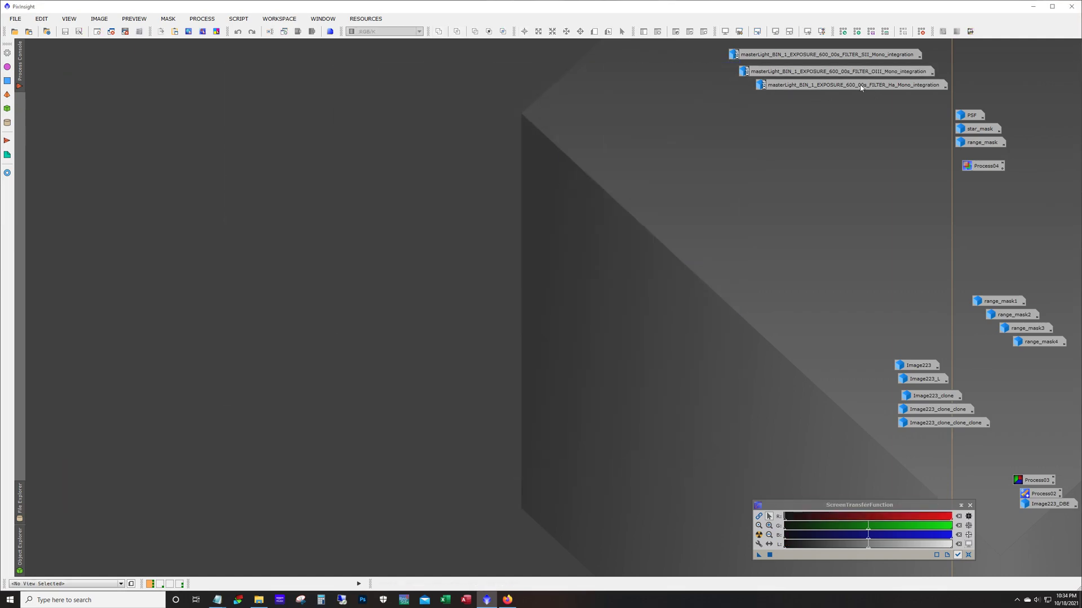
{"action": "double_click", "coordinate": [851, 84]}
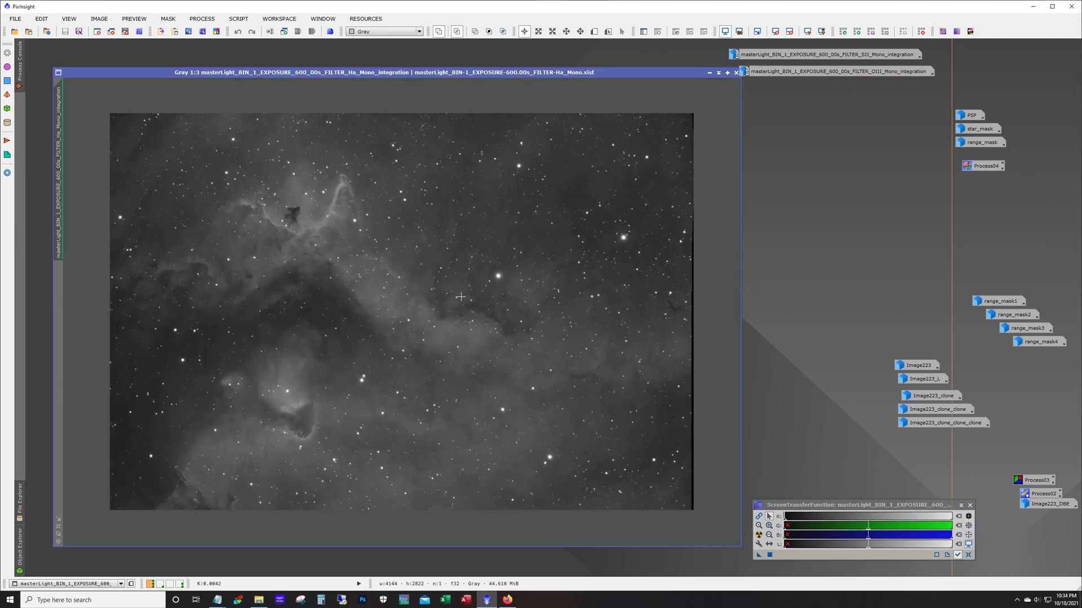
{"action": "scroll", "coordinate": [505, 294], "scroll_direction": "up", "scroll_amount": 1}
{"action": "scroll", "coordinate": [506, 294], "scroll_direction": "up", "scroll_amount": 1}
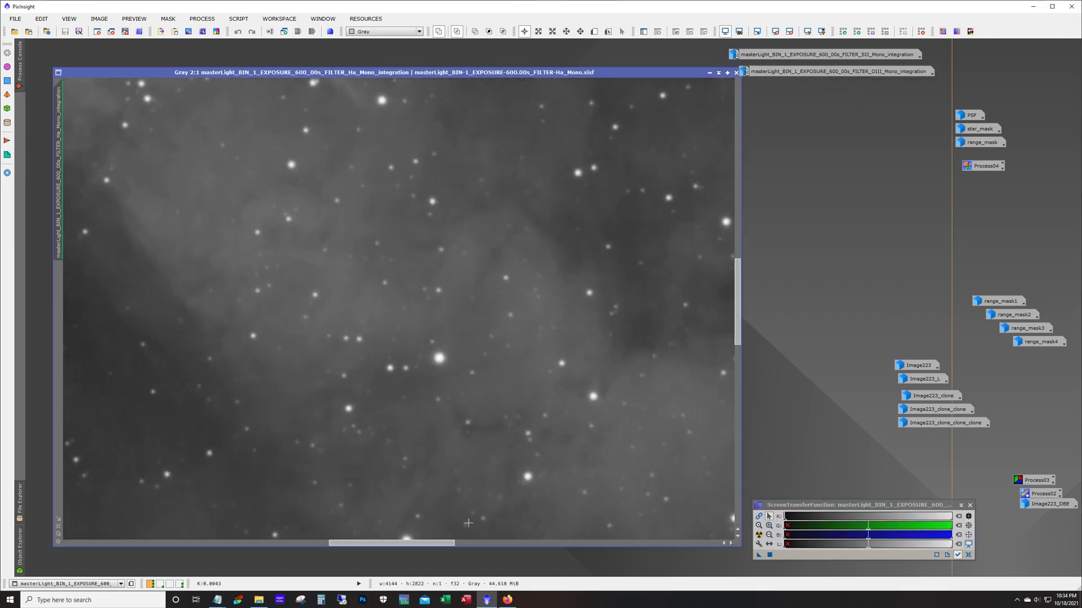
{"action": "left_click_drag", "start_coordinate": [441, 543], "coordinate": [331, 549]}
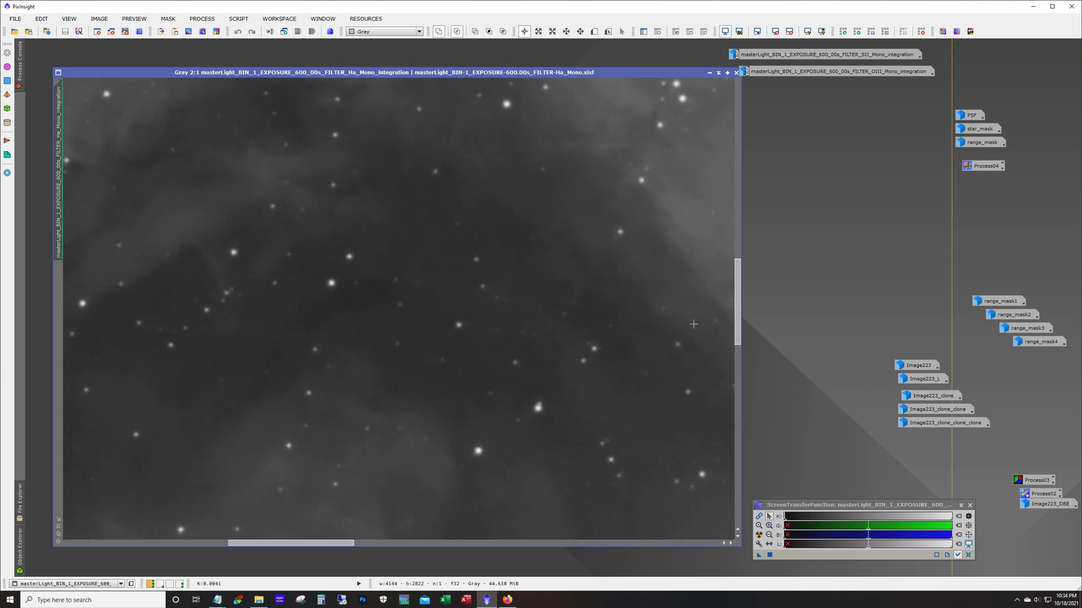
{"action": "left_click_drag", "start_coordinate": [736, 338], "coordinate": [746, 226]}
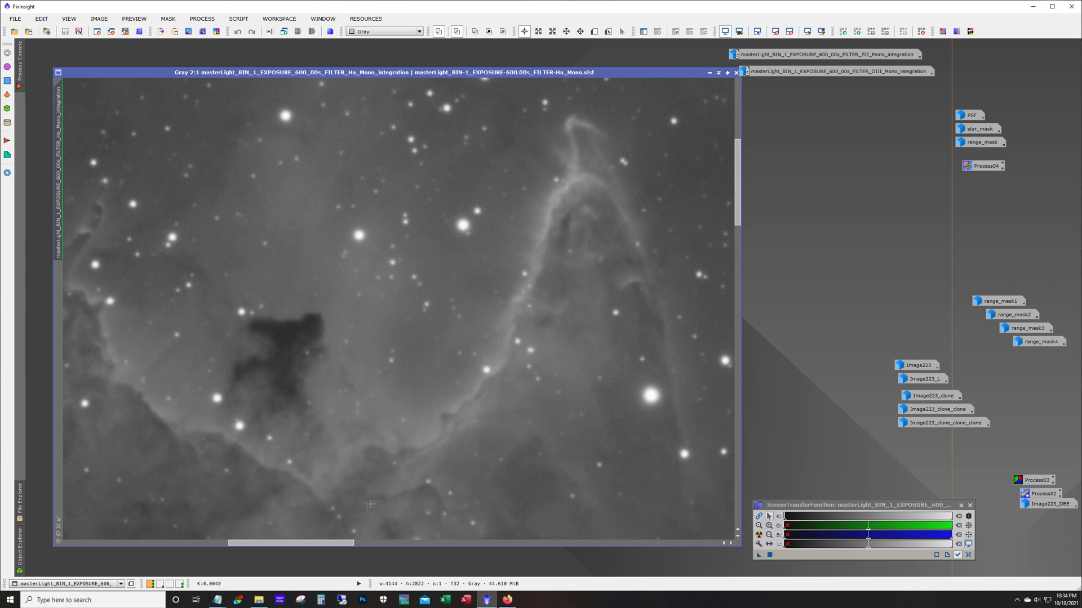
{"action": "left_click_drag", "start_coordinate": [337, 543], "coordinate": [290, 546]}
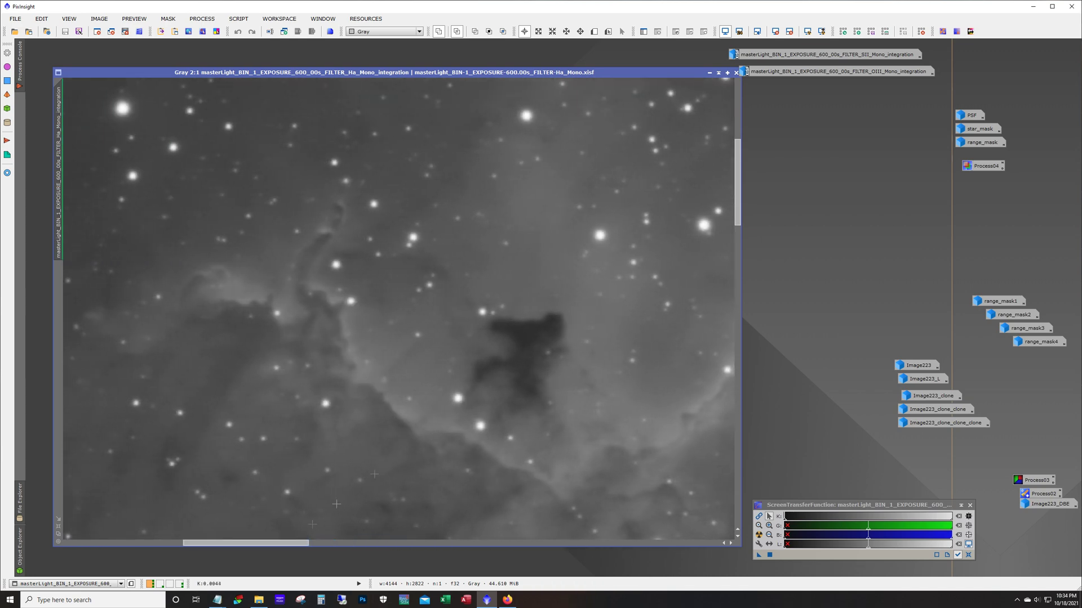
{"action": "scroll", "coordinate": [497, 403], "scroll_direction": "down", "scroll_amount": 3}
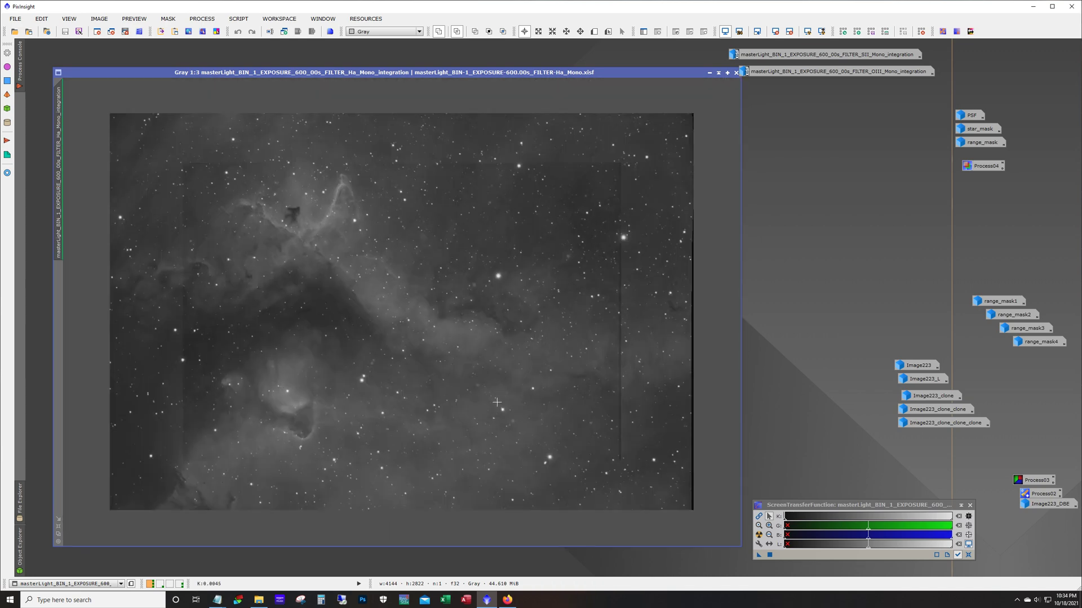
{"action": "left_click", "coordinate": [710, 72]}
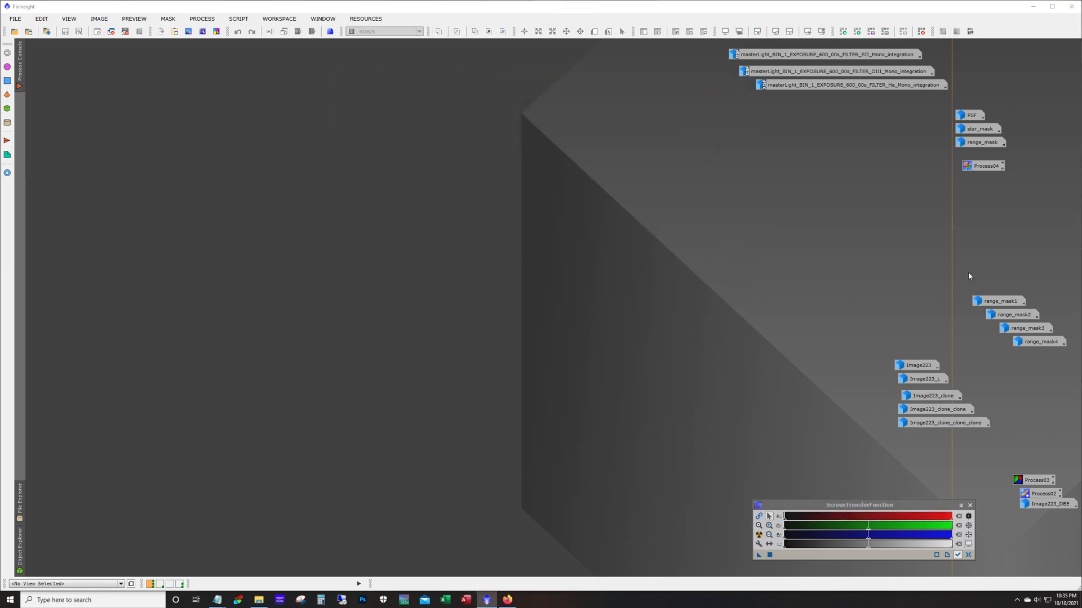
{"action": "double_click", "coordinate": [933, 366]}
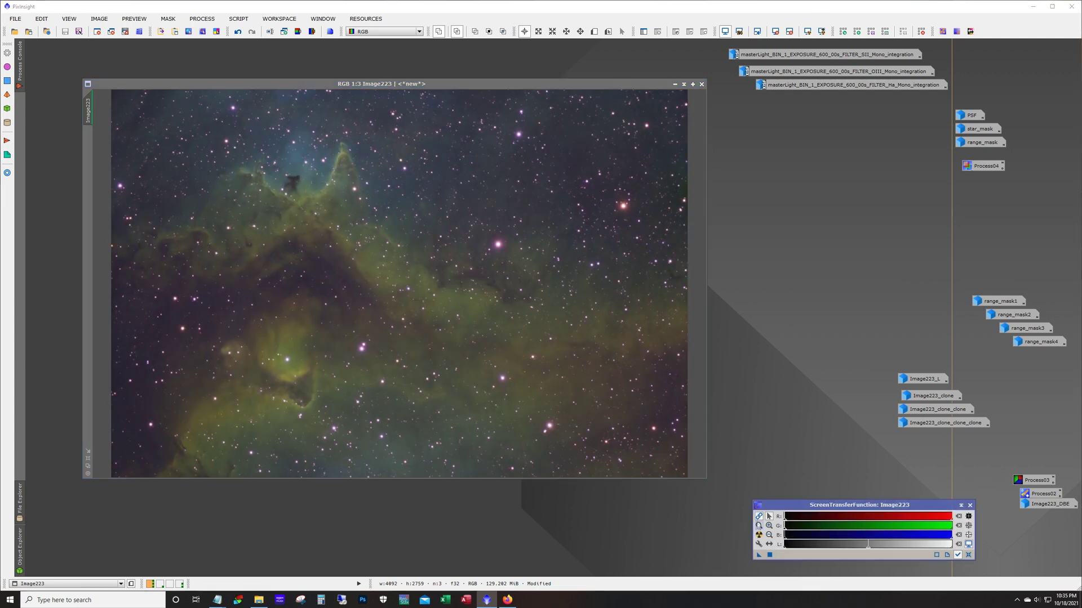
{"action": "left_click", "coordinate": [759, 535]}
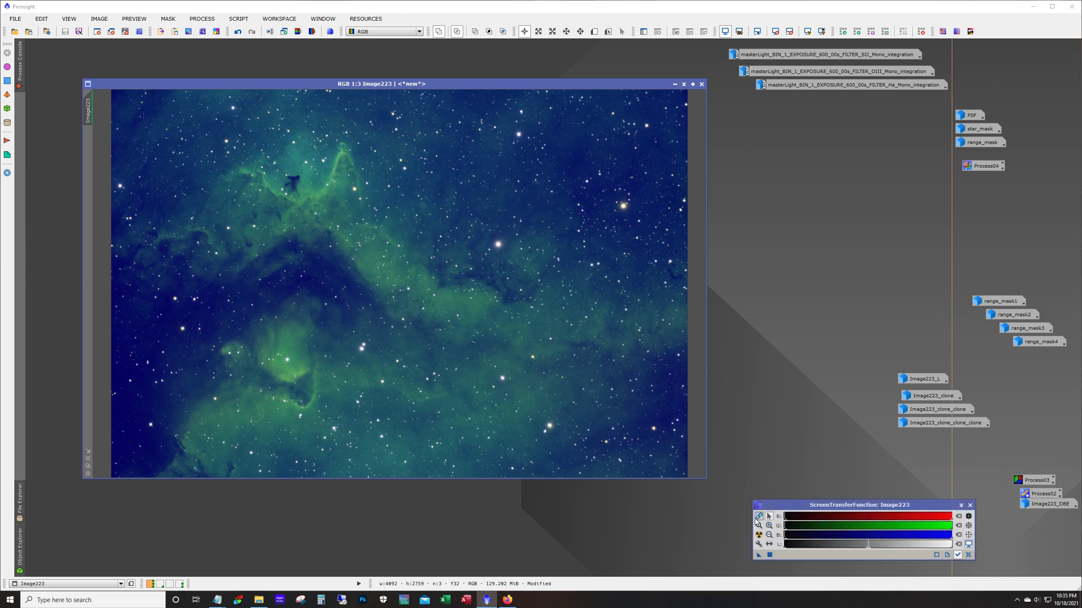
{"action": "left_click", "coordinate": [759, 535]}
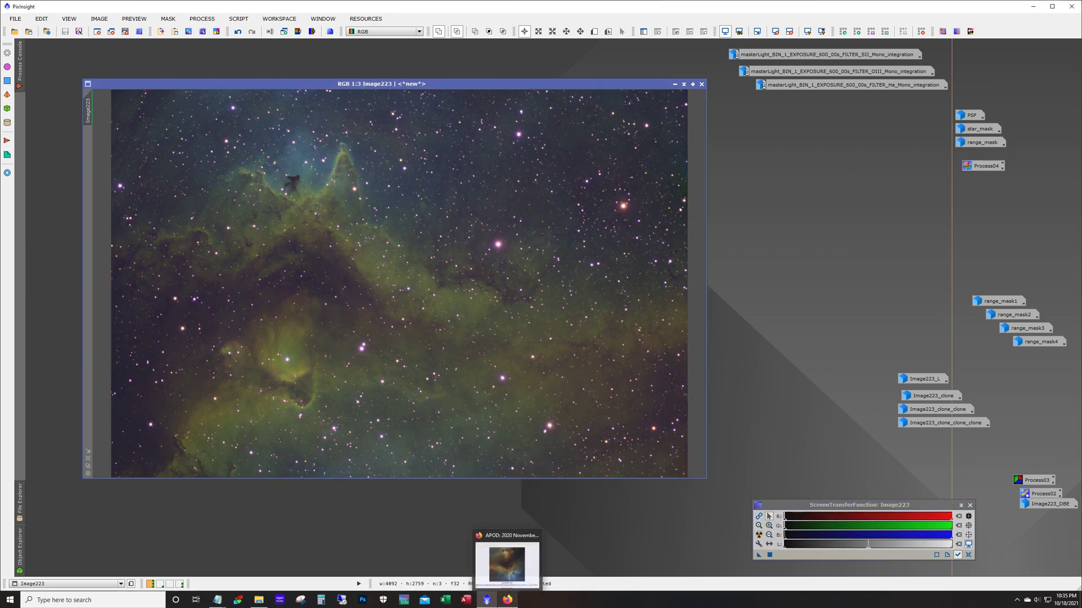
{"action": "scroll", "coordinate": [663, 316], "scroll_direction": "up", "scroll_amount": 3}
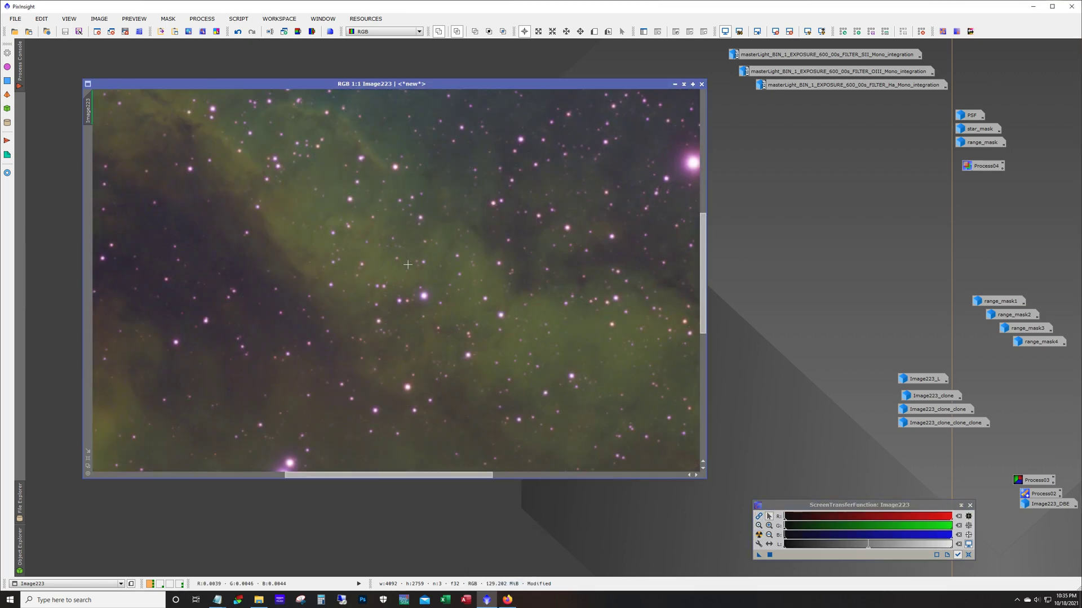
{"action": "left_click_drag", "start_coordinate": [702, 290], "coordinate": [702, 208]}
{"action": "left_click_drag", "start_coordinate": [409, 475], "coordinate": [311, 480]}
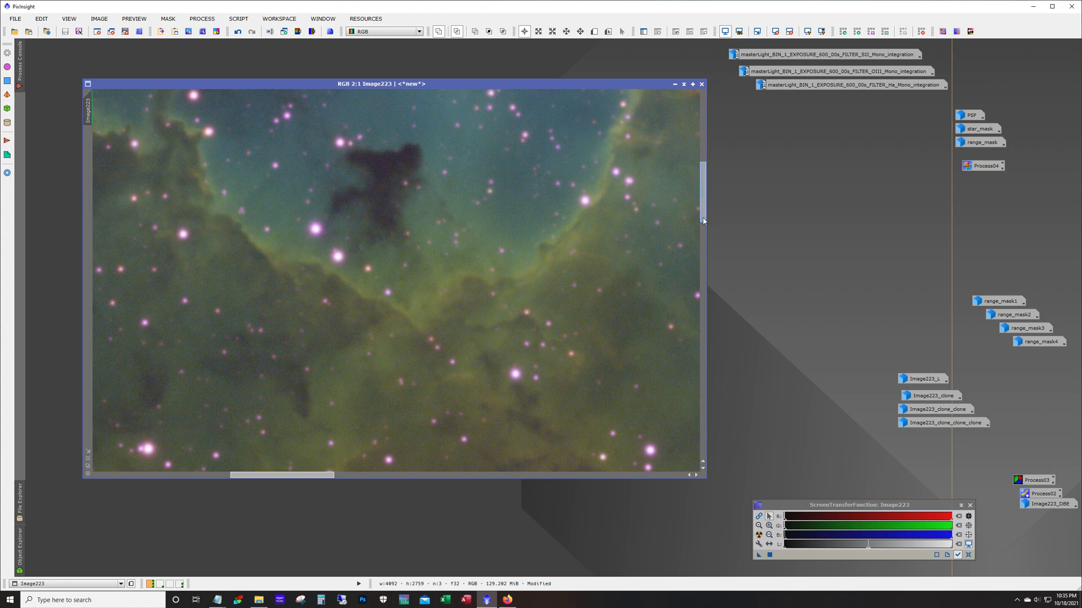
{"action": "left_click_drag", "start_coordinate": [704, 220], "coordinate": [711, 167]}
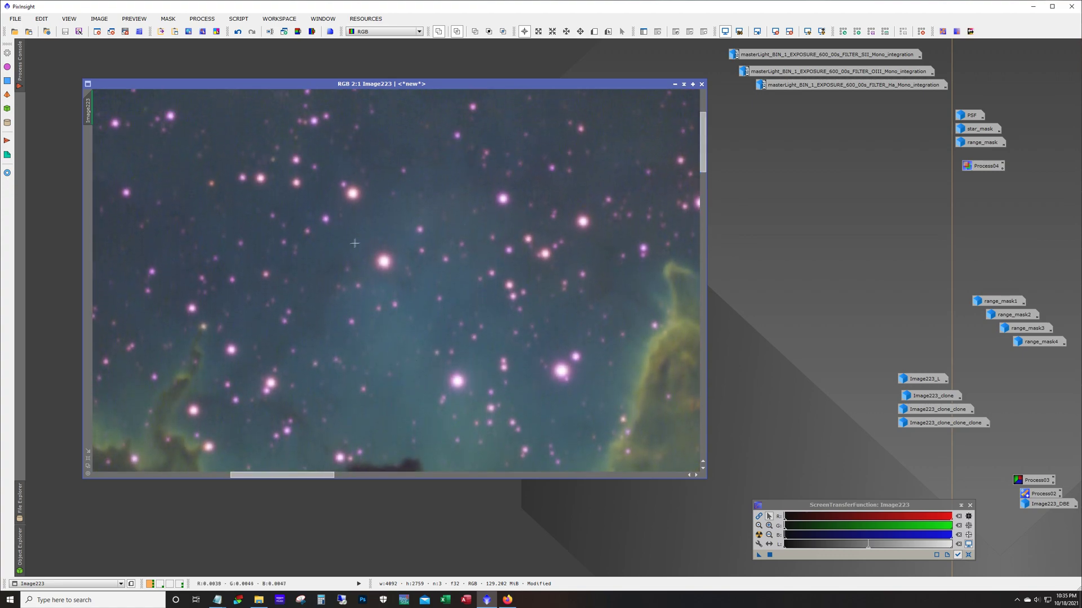
{"action": "scroll", "coordinate": [453, 352], "scroll_direction": "down", "scroll_amount": 1}
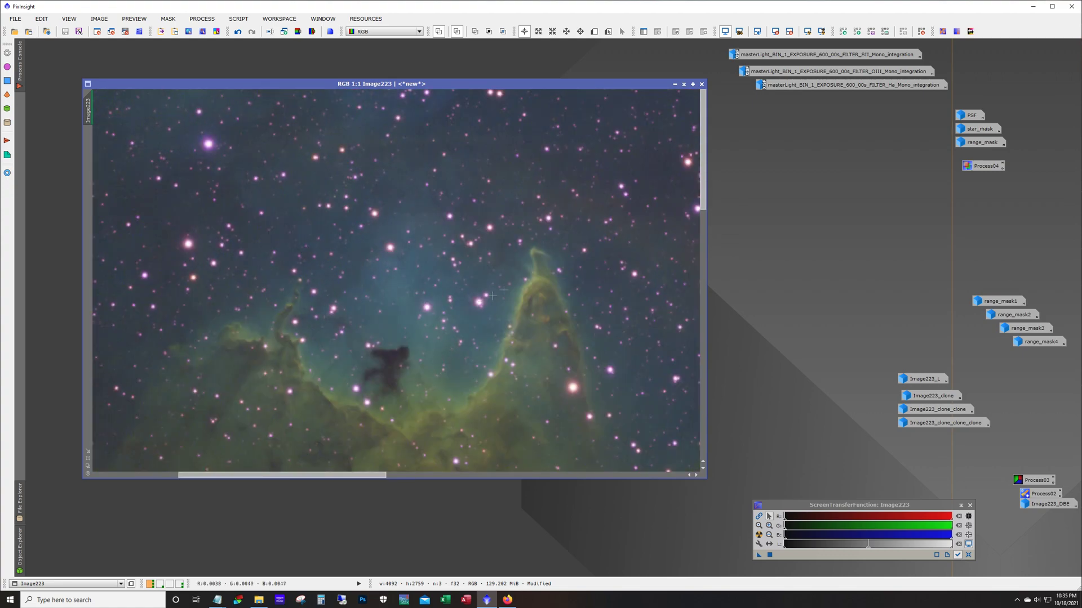
{"action": "scroll", "coordinate": [550, 298], "scroll_direction": "down", "scroll_amount": 1}
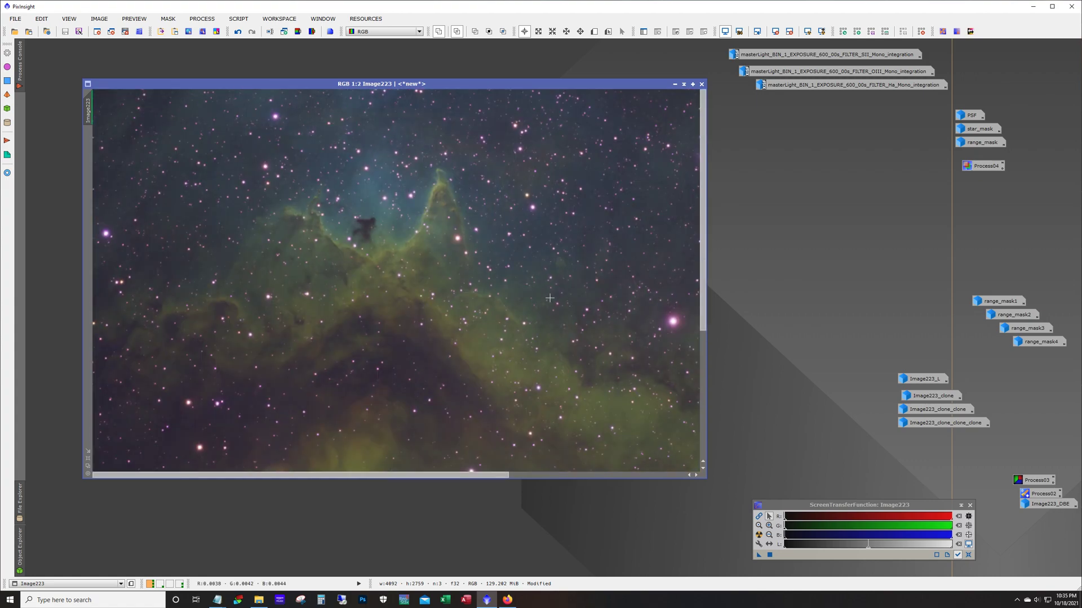
{"action": "scroll", "coordinate": [550, 298], "scroll_direction": "down", "scroll_amount": 1}
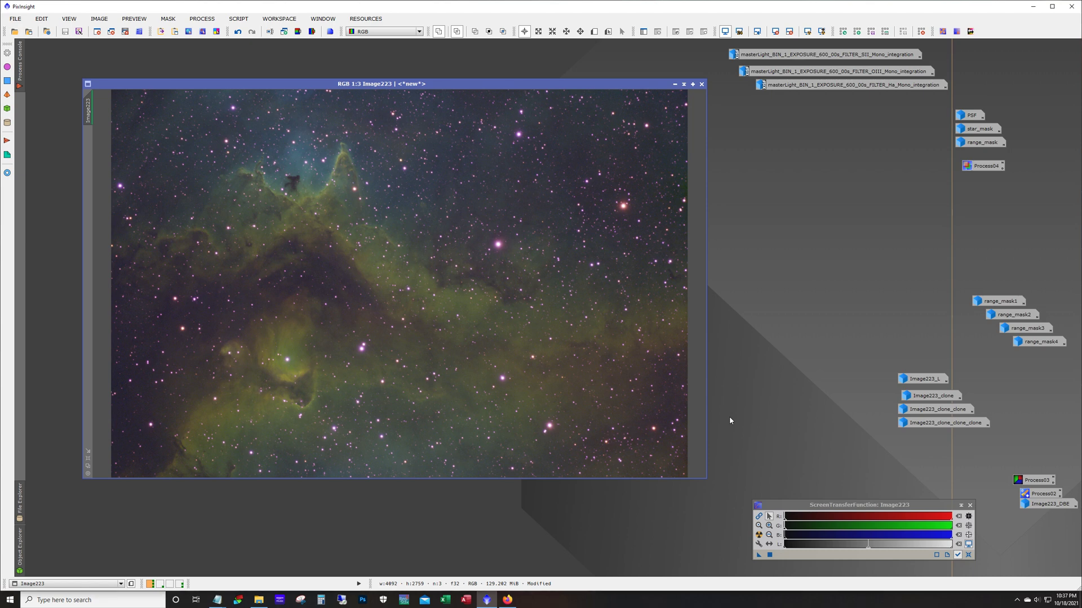
- Minimise Image223, then open Image223_L and zoom and pan to inspect it
{"action": "left_click", "coordinate": [674, 84]}
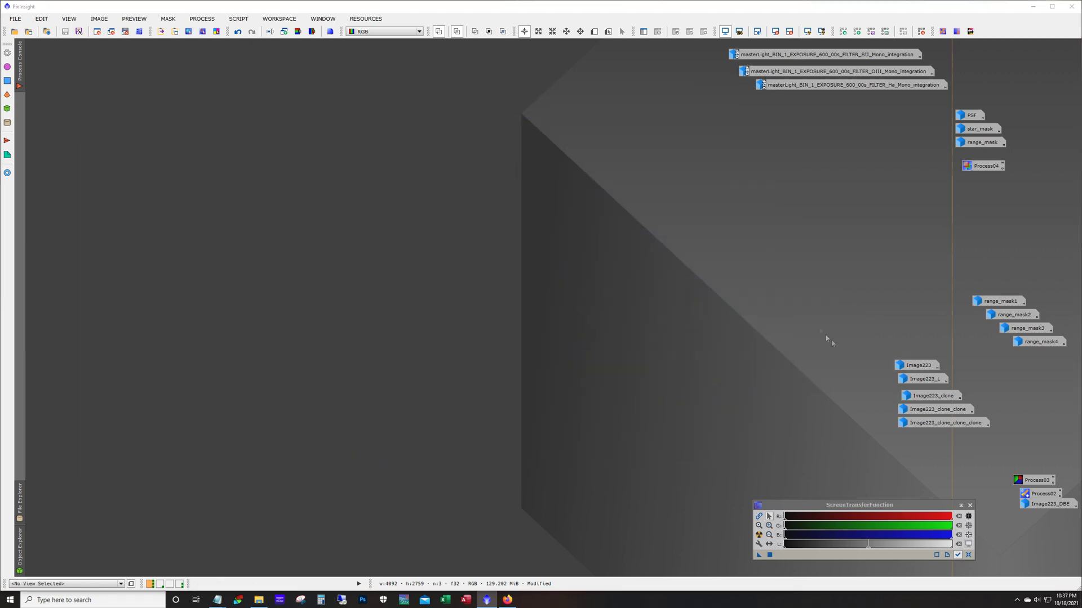
{"action": "double_click", "coordinate": [915, 380]}
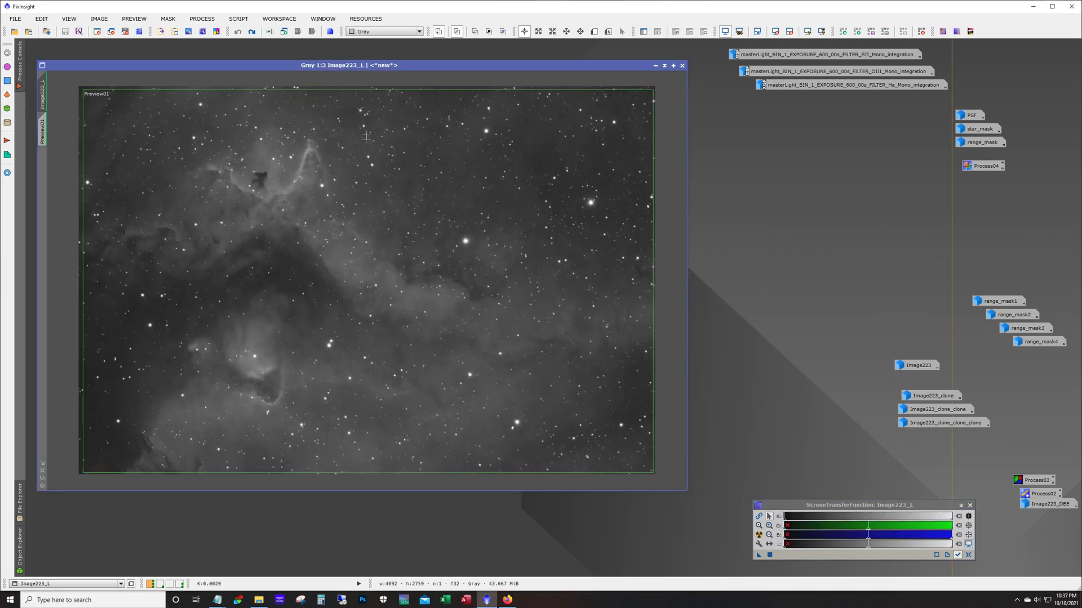
{"action": "scroll", "coordinate": [292, 250], "scroll_direction": "up", "scroll_amount": 3}
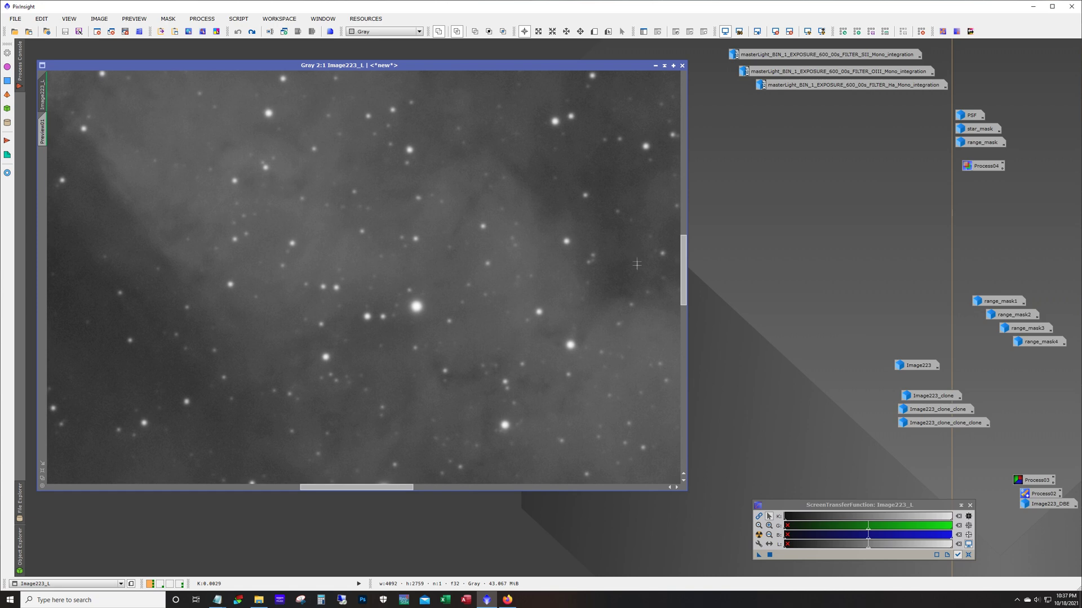
{"action": "left_click_drag", "start_coordinate": [683, 282], "coordinate": [682, 239]}
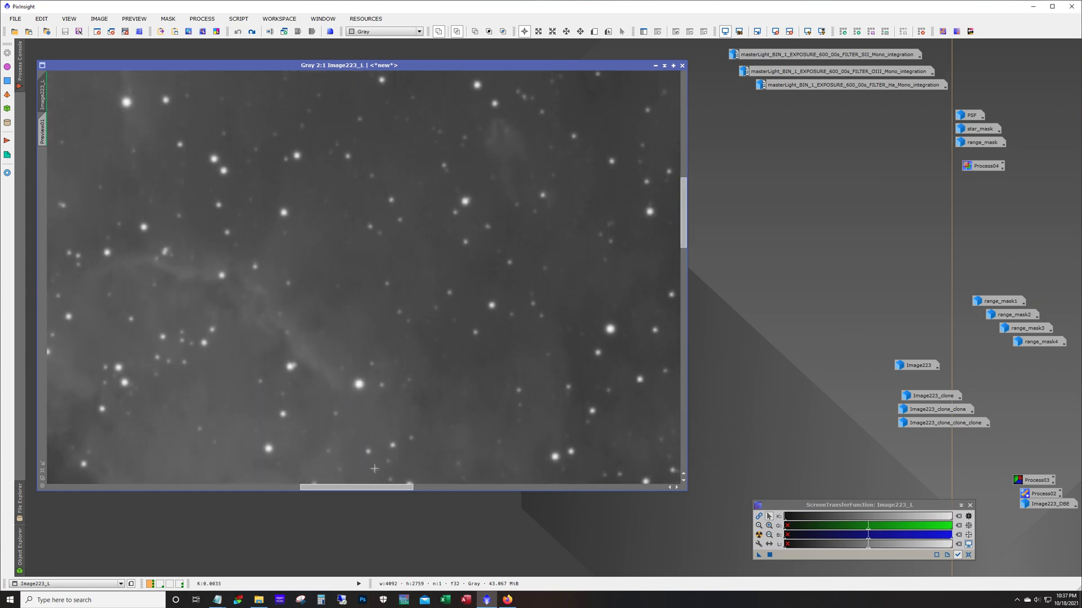
{"action": "left_click_drag", "start_coordinate": [381, 487], "coordinate": [281, 494]}
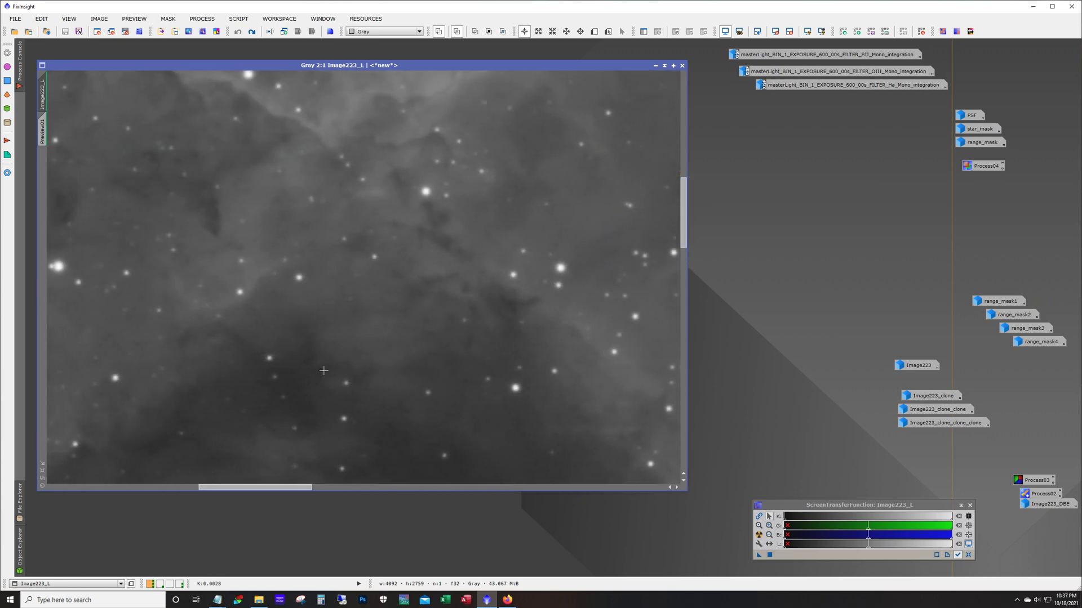
{"action": "scroll", "coordinate": [324, 370], "scroll_direction": "down", "scroll_amount": 1}
{"action": "left_click_drag", "start_coordinate": [683, 276], "coordinate": [683, 213]}
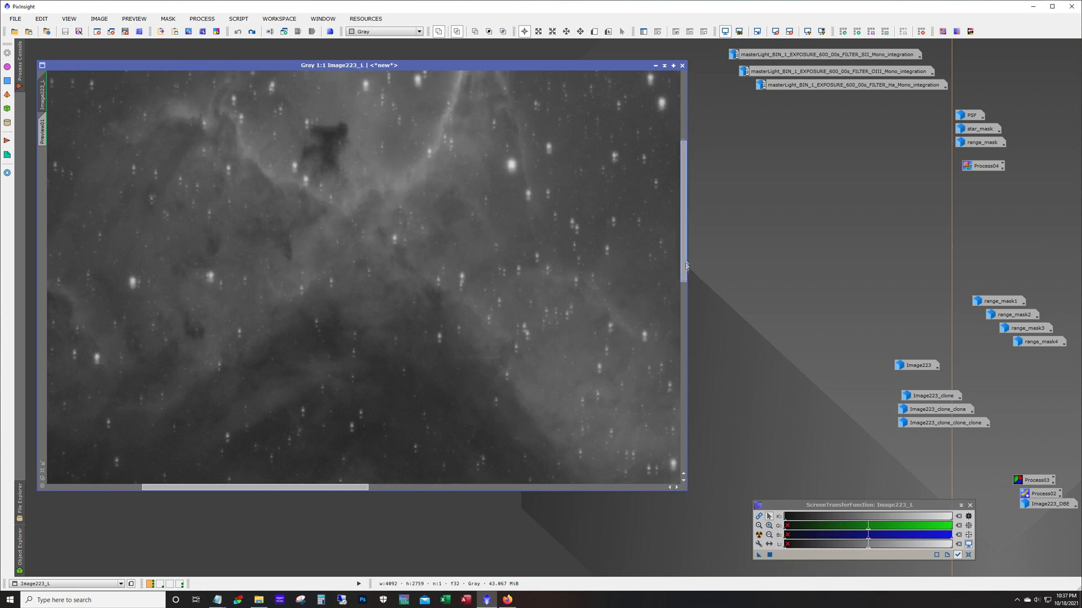
{"action": "scroll", "coordinate": [443, 259], "scroll_direction": "up", "scroll_amount": 1}
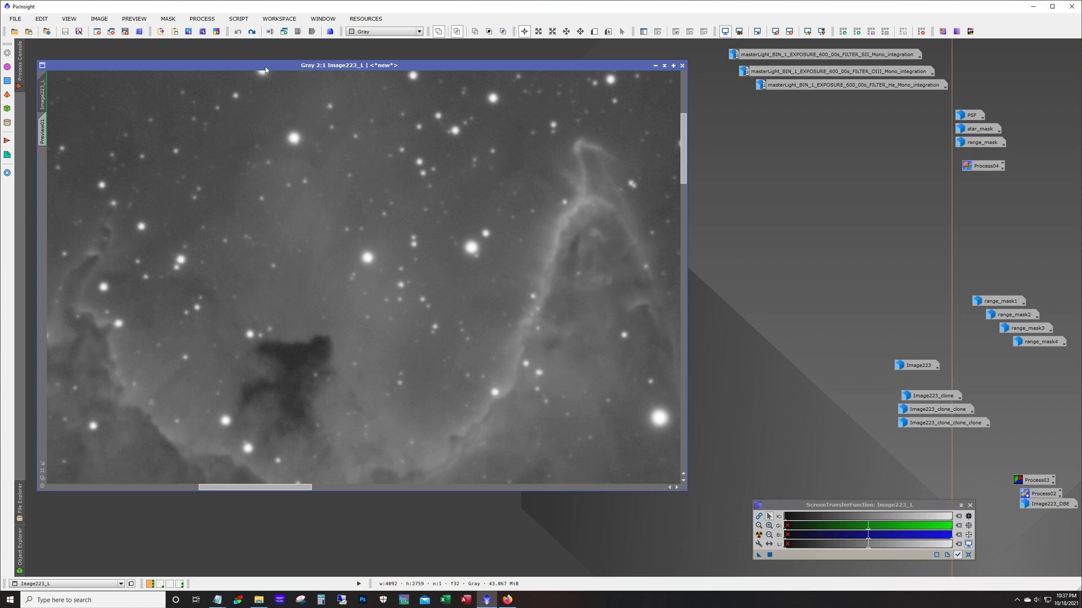
- Compare Image223_L with and without its last process, keep it applied, and minimise it
{"action": "left_click", "coordinate": [253, 32]}
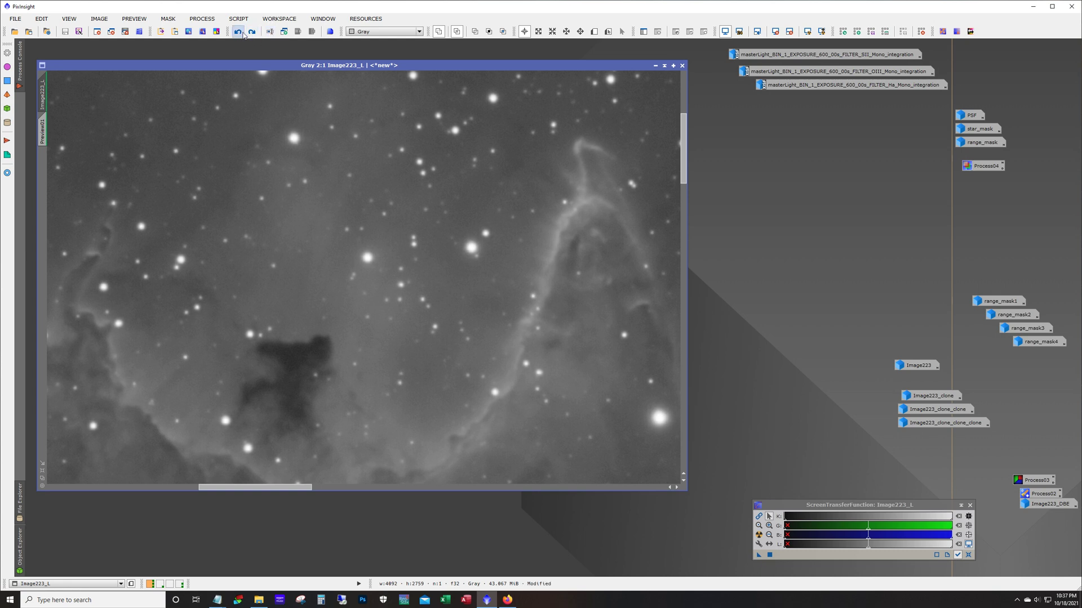
{"action": "left_click", "coordinate": [238, 32]}
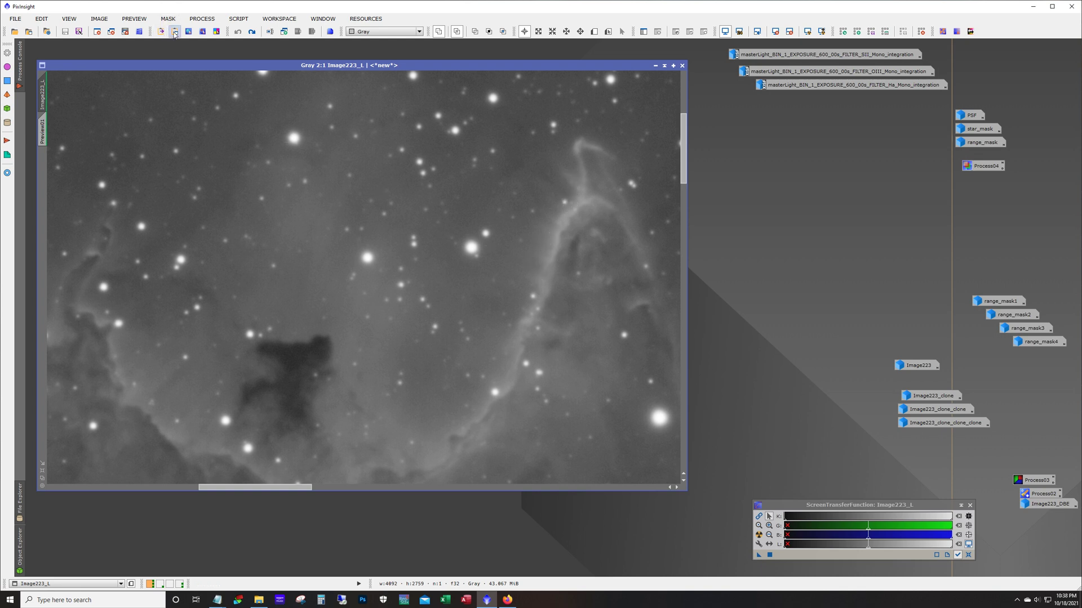
{"action": "left_click", "coordinate": [251, 32]}
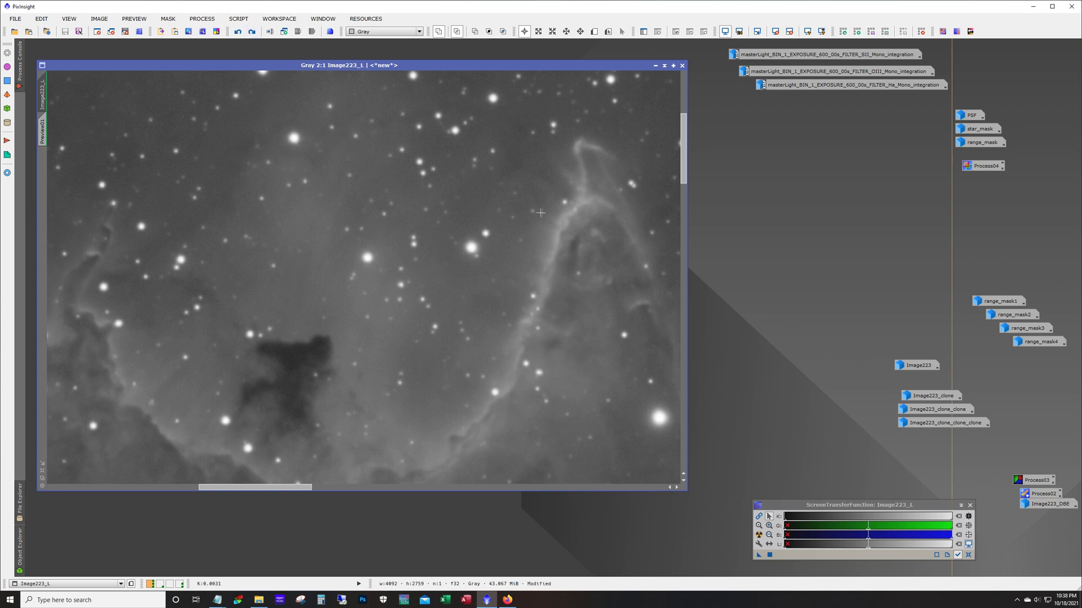
{"action": "left_click", "coordinate": [238, 34]}
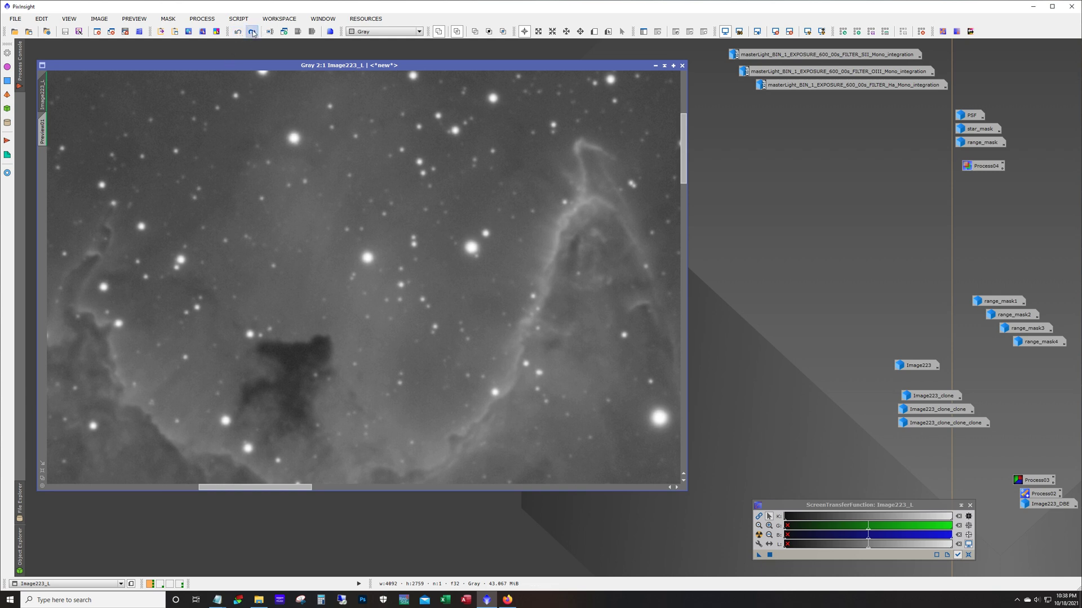
{"action": "left_click", "coordinate": [252, 32]}
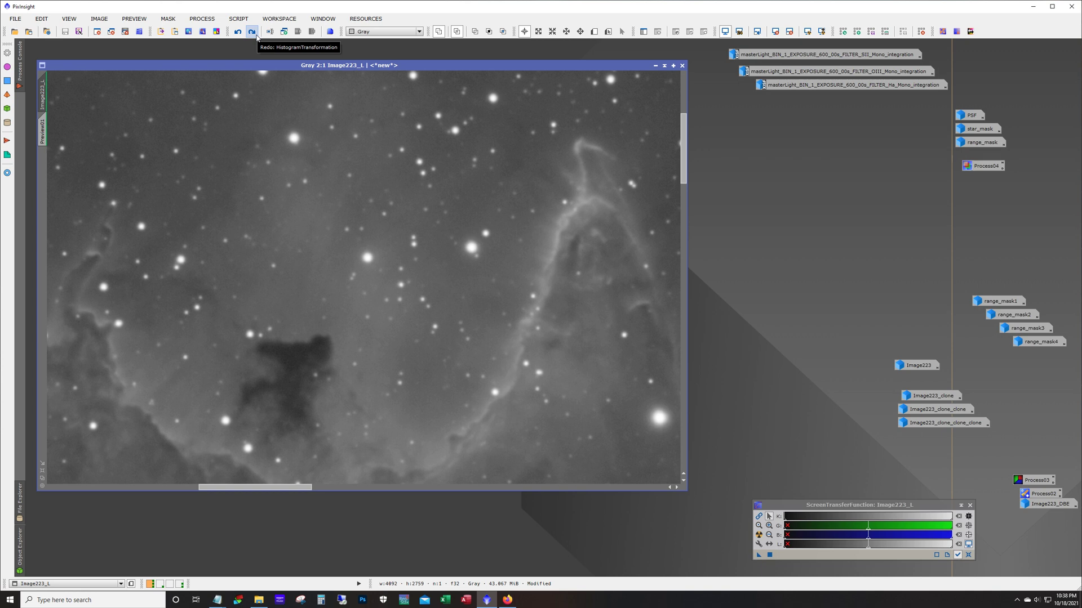
{"action": "left_click", "coordinate": [655, 66]}
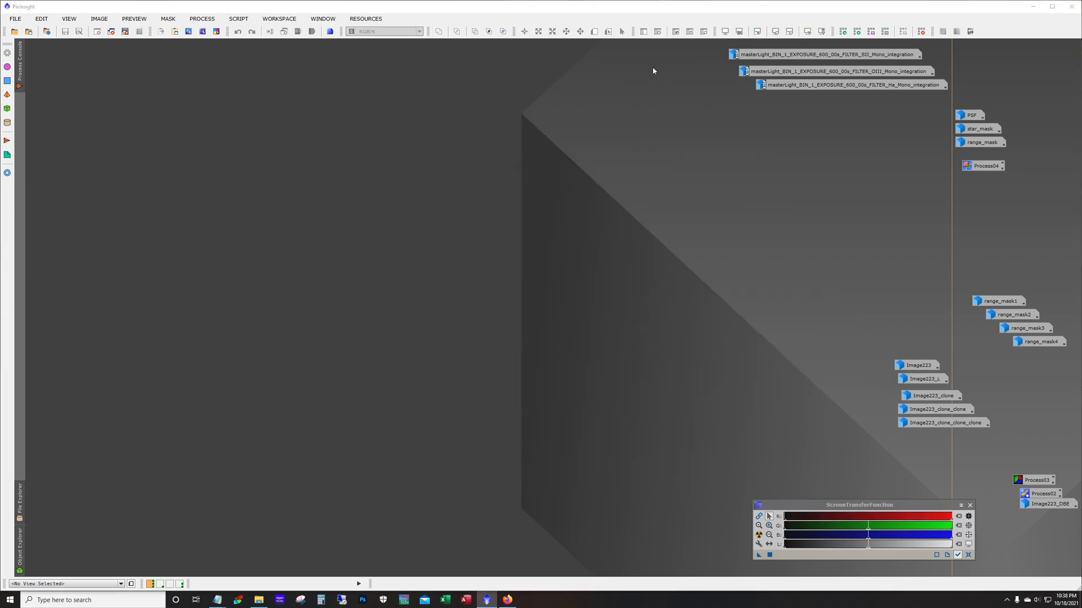
- Open Image223_clone and view its previous linear state with an STF auto-stretch
{"action": "double_click", "coordinate": [927, 395]}
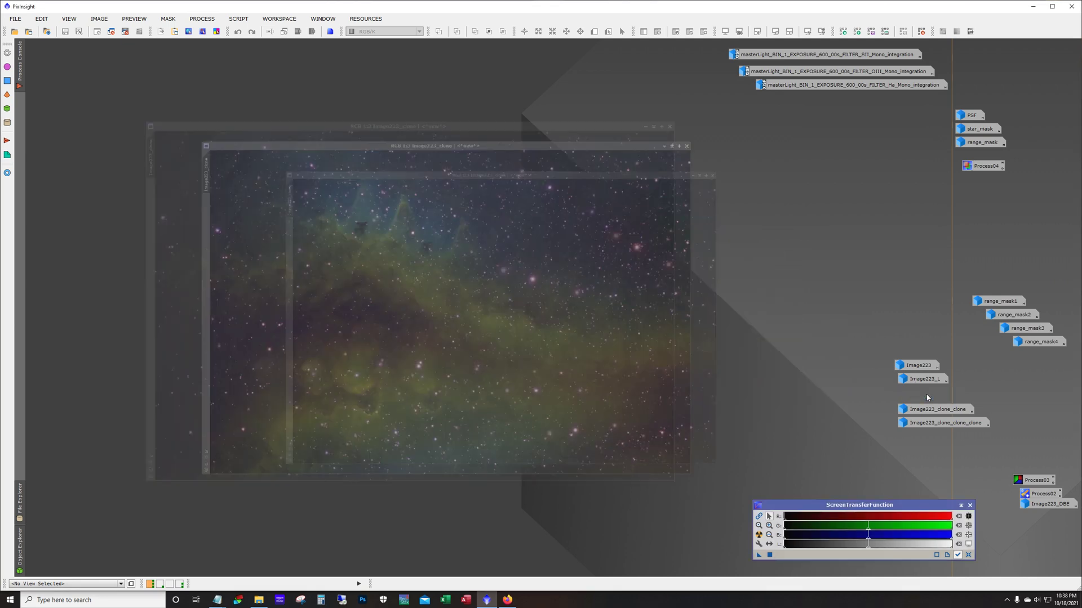
{"action": "left_click", "coordinate": [239, 31]}
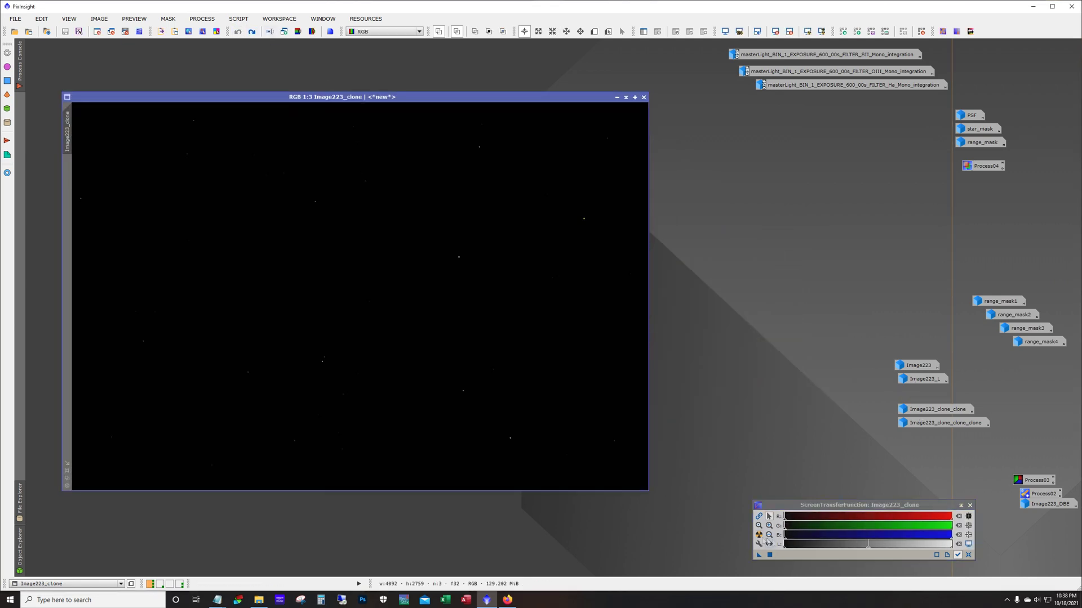
{"action": "left_click", "coordinate": [758, 535]}
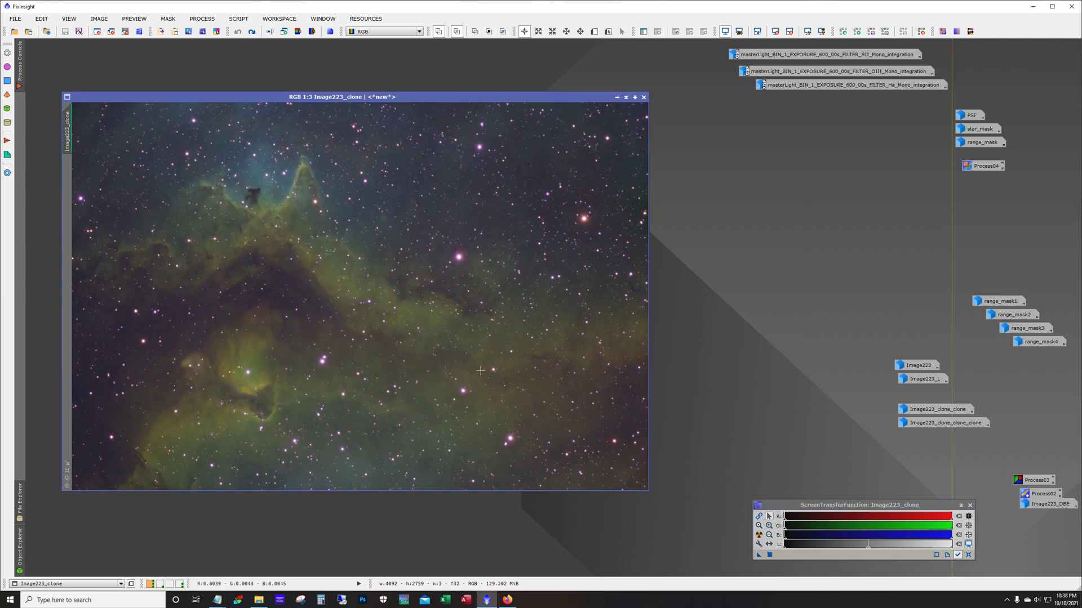
{"action": "left_click", "coordinate": [252, 32]}
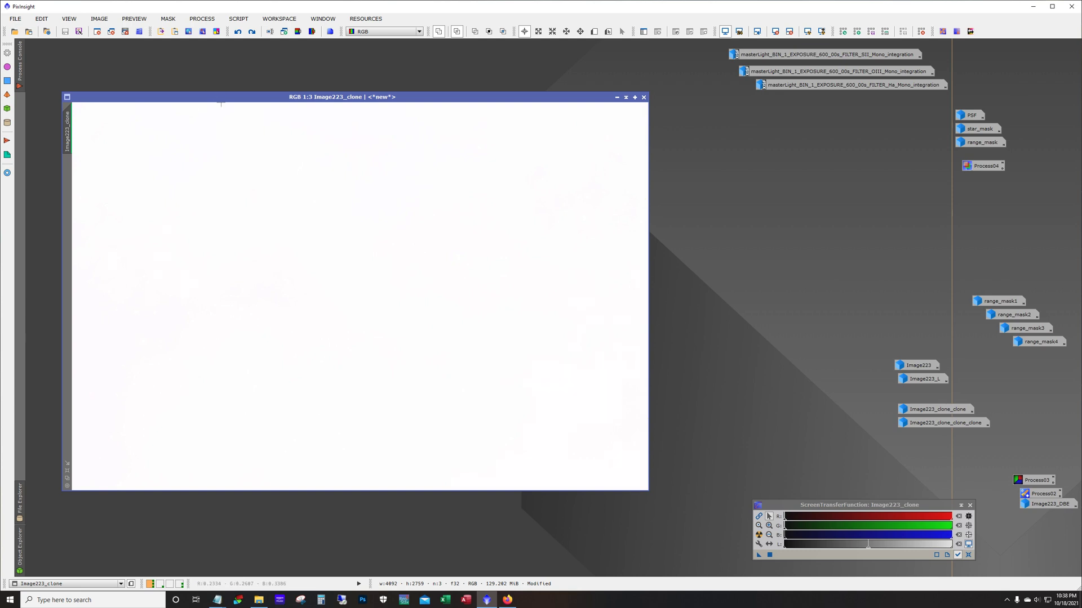
{"action": "key", "text": "ctrl+z"}
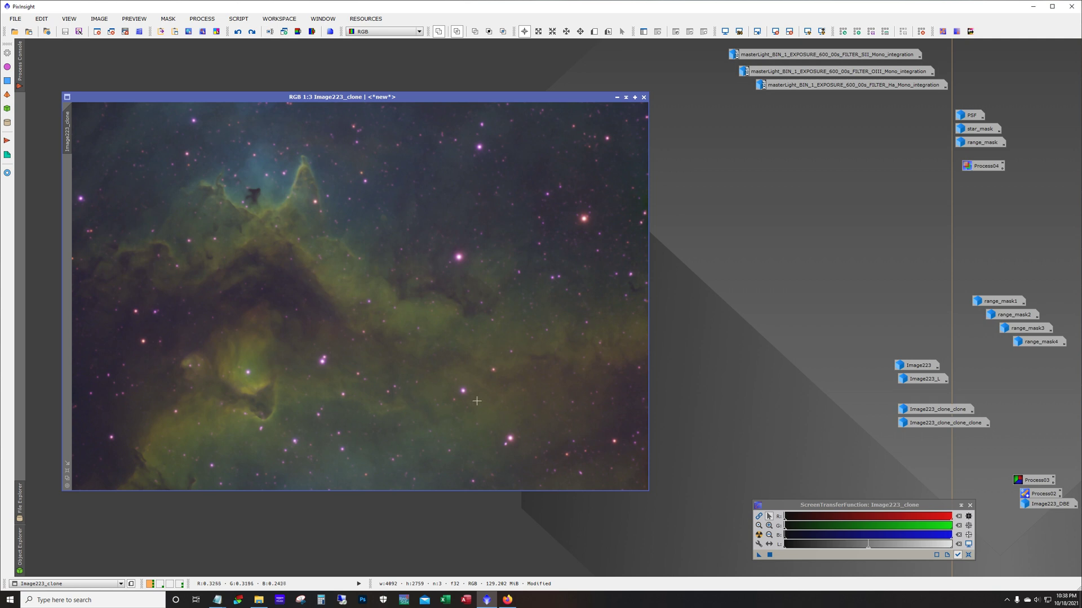
- Toggle MultiscaleMedianTransform on and off to compare the stars, ending with it re-applied
{"action": "left_click", "coordinate": [242, 33]}
{"action": "left_click", "coordinate": [251, 32]}
{"action": "left_click", "coordinate": [252, 33]}
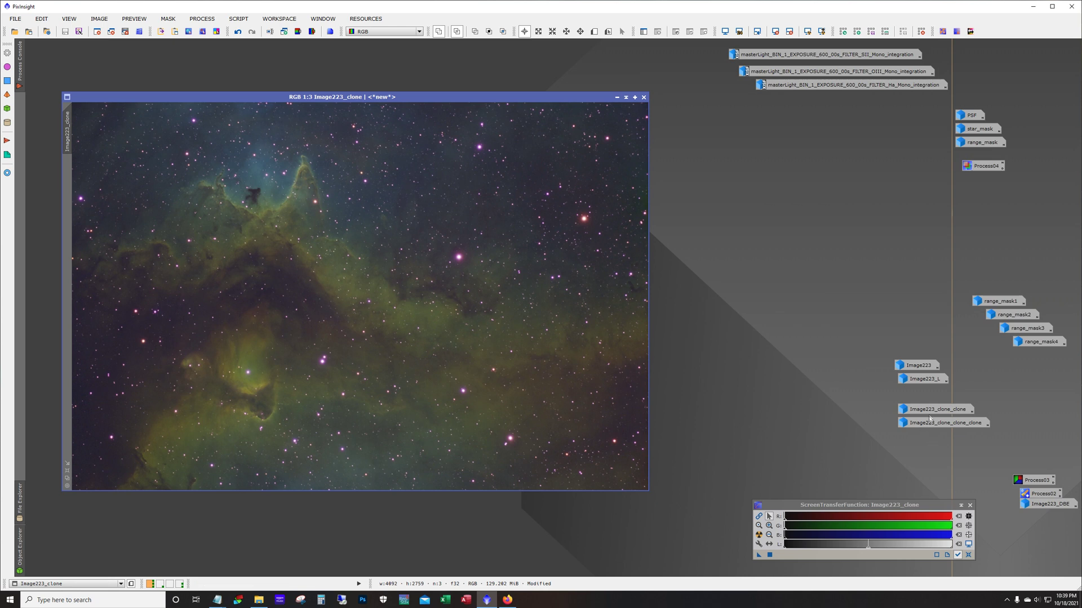
{"action": "left_click", "coordinate": [238, 32]}
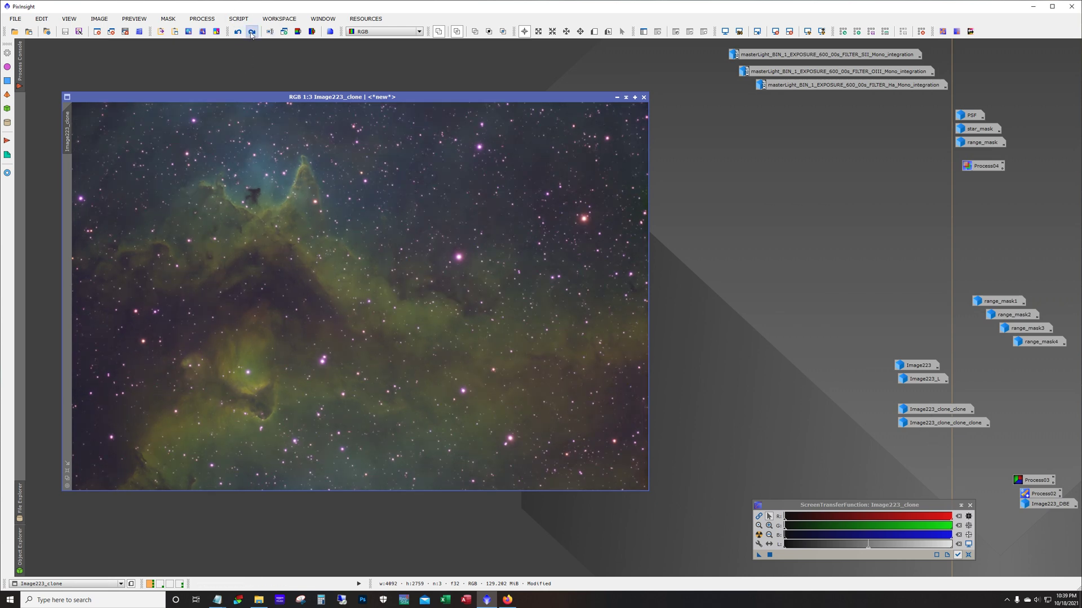
{"action": "left_click", "coordinate": [252, 32]}
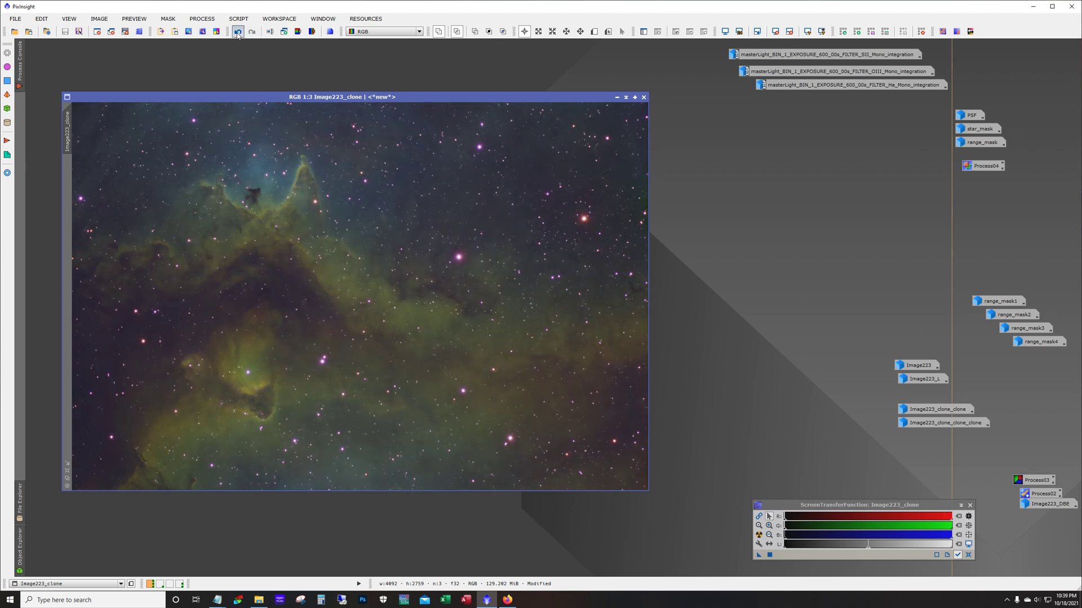
{"action": "left_click", "coordinate": [238, 32]}
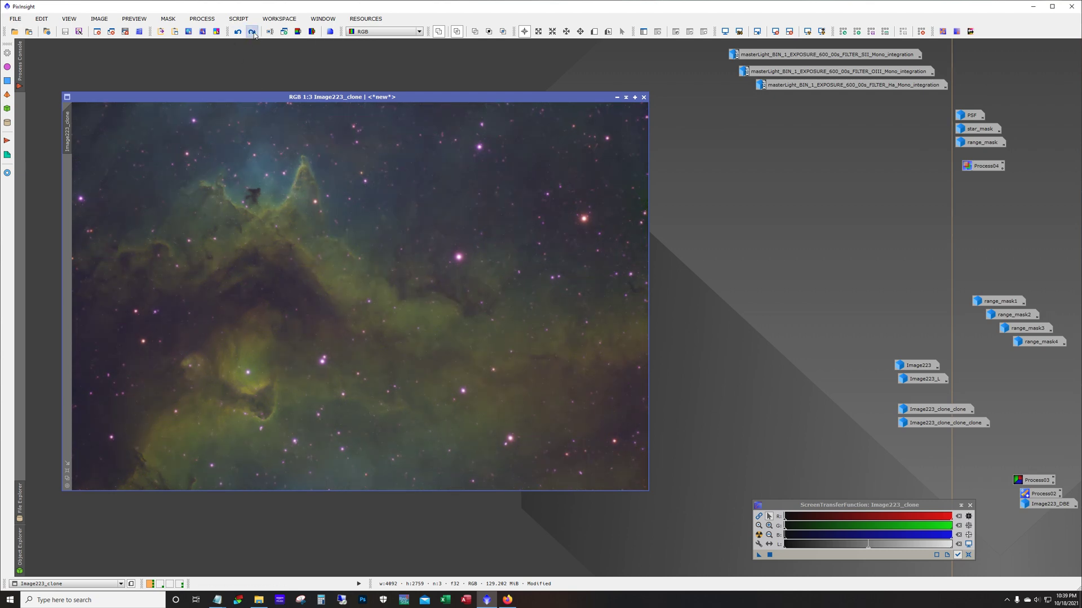
{"action": "left_click", "coordinate": [252, 32]}
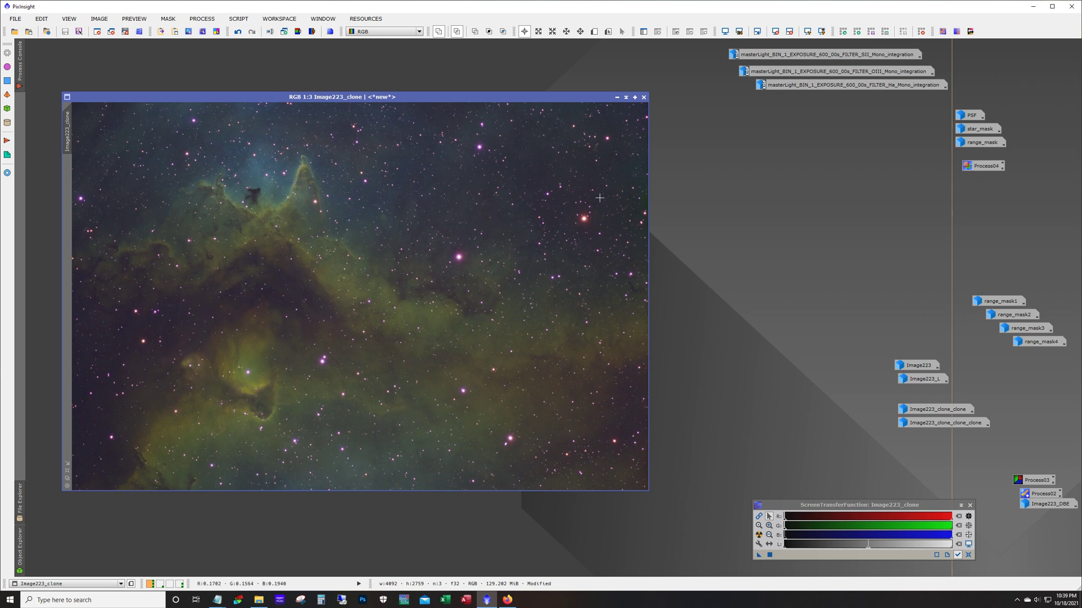
- Minimise Image223_clone, open Image223_clone_clone, and launch StarXTerminator positioned clear of the image
{"action": "left_click", "coordinate": [617, 97]}
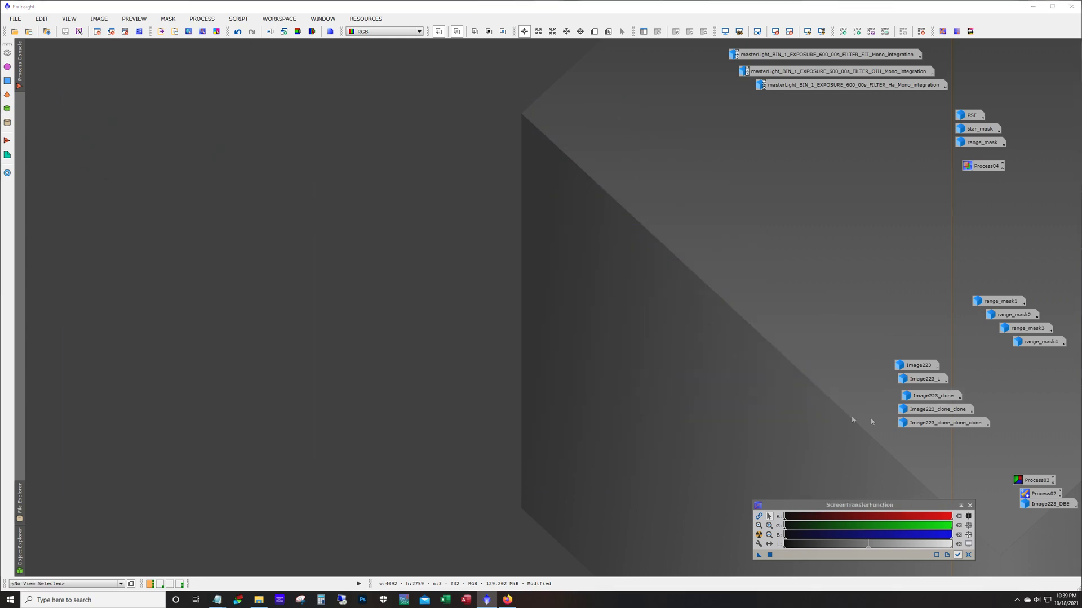
{"action": "double_click", "coordinate": [919, 409]}
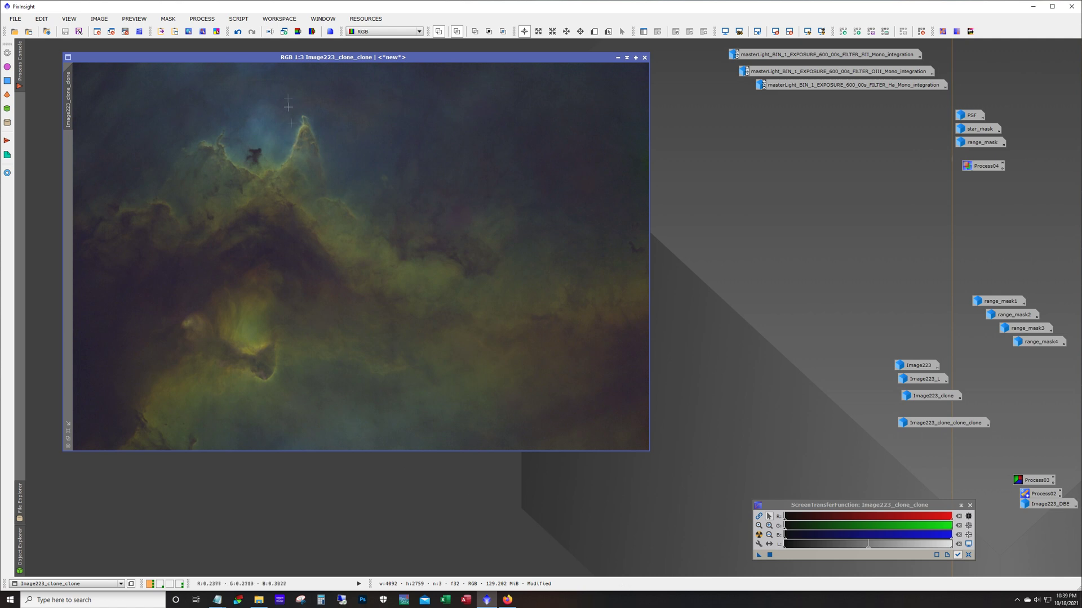
{"action": "left_click", "coordinate": [203, 20]}
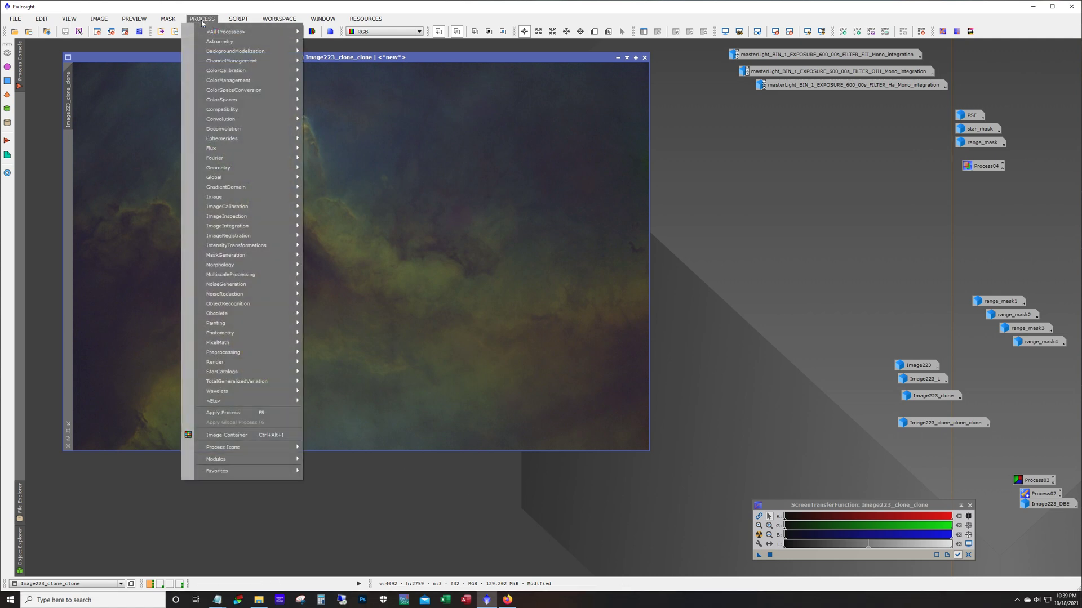
{"action": "mouse_move", "coordinate": [226, 32]}
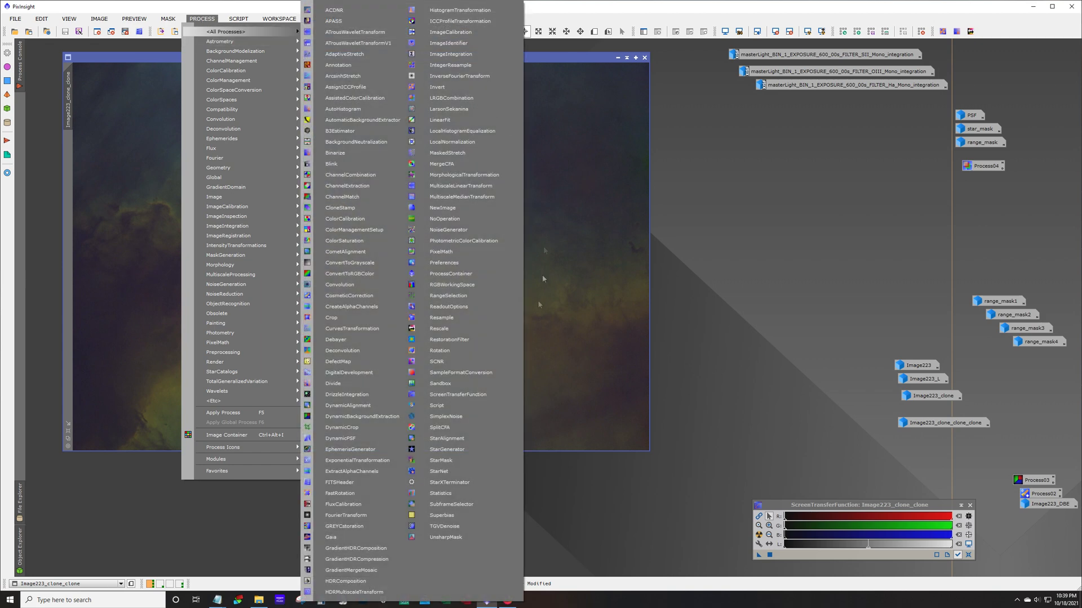
{"action": "left_click", "coordinate": [474, 482]}
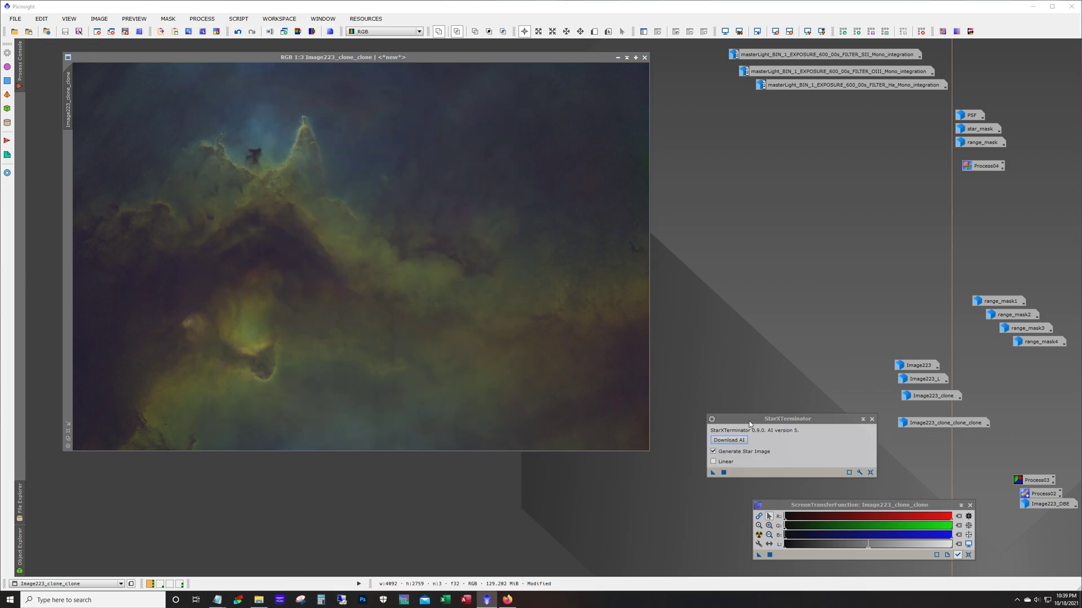
{"action": "left_click_drag", "start_coordinate": [749, 423], "coordinate": [274, 410]}
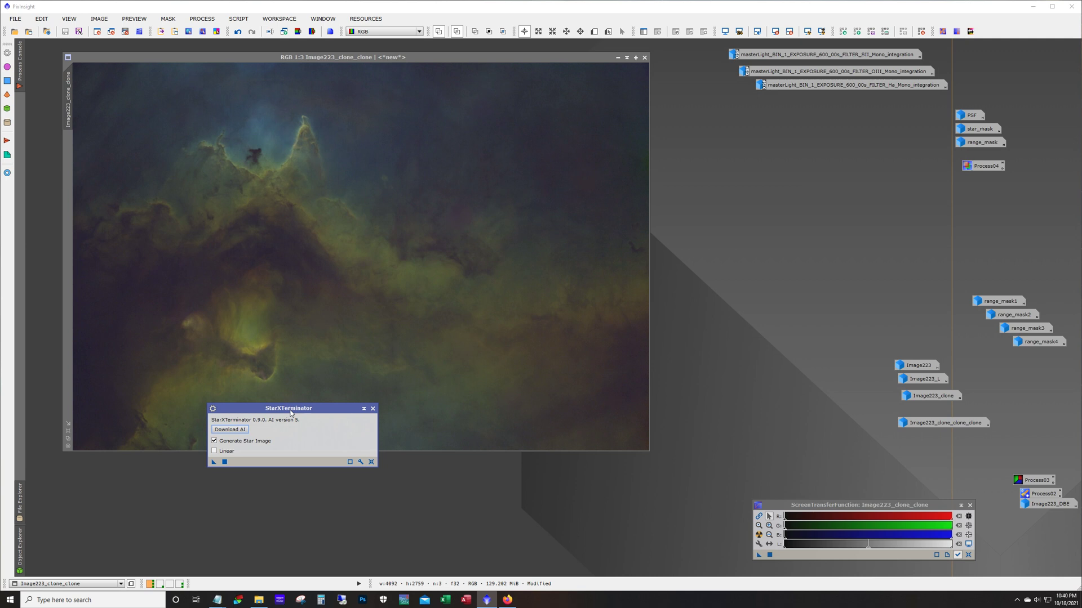
{"action": "left_click_drag", "start_coordinate": [291, 413], "coordinate": [300, 470]}
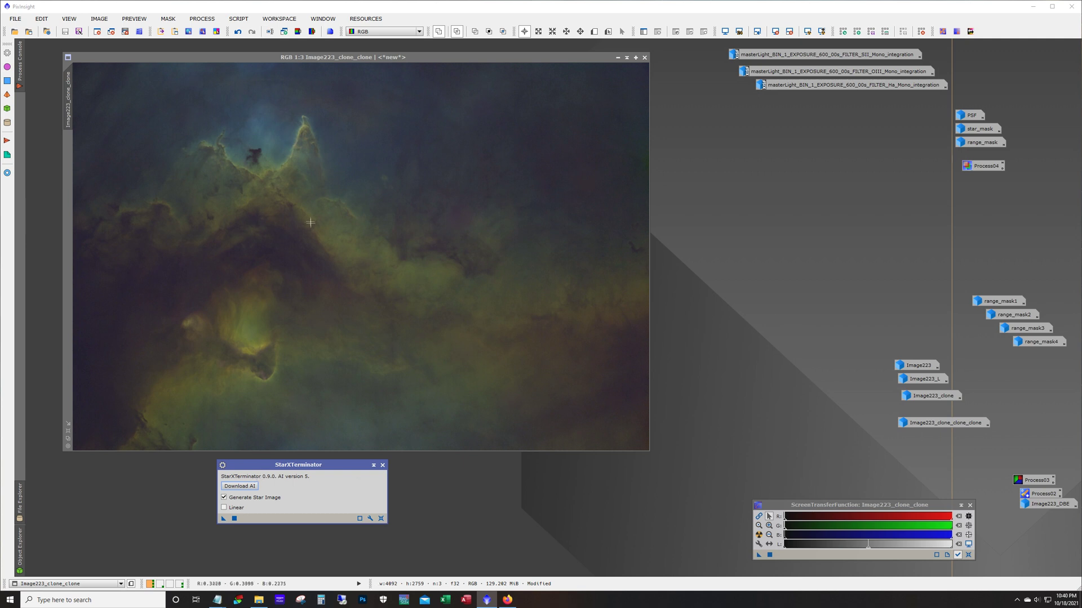
{"action": "left_click_drag", "start_coordinate": [307, 470], "coordinate": [807, 229]}
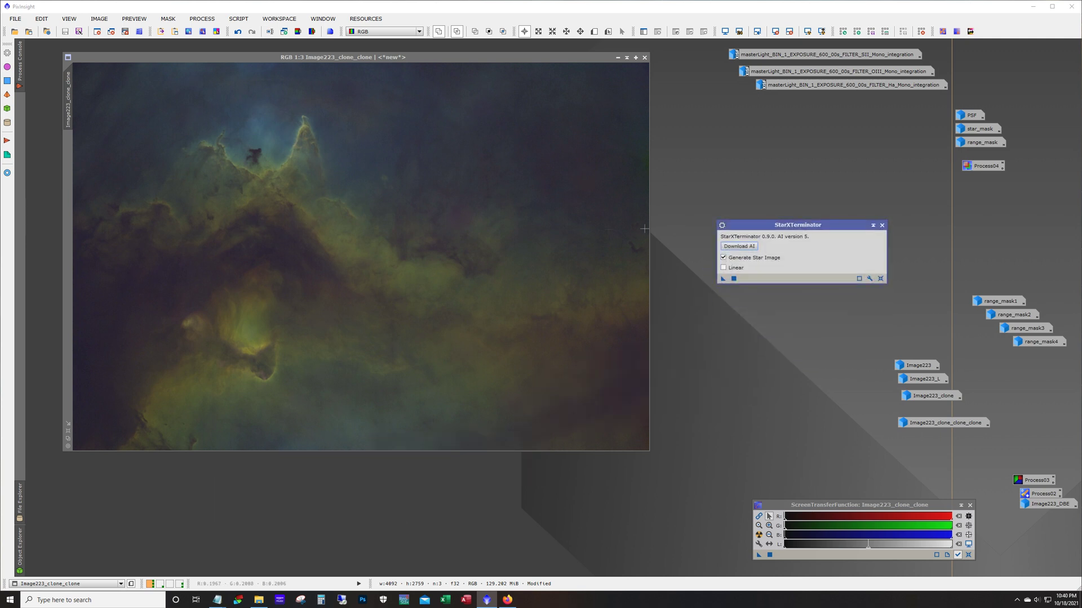
- Zoom in to check pixels near the image bottom, zoom out, and minimise Image223_clone_clone
{"action": "scroll", "coordinate": [377, 236], "scroll_direction": "up", "scroll_amount": 1}
{"action": "scroll", "coordinate": [377, 236], "scroll_direction": "up", "scroll_amount": 1}
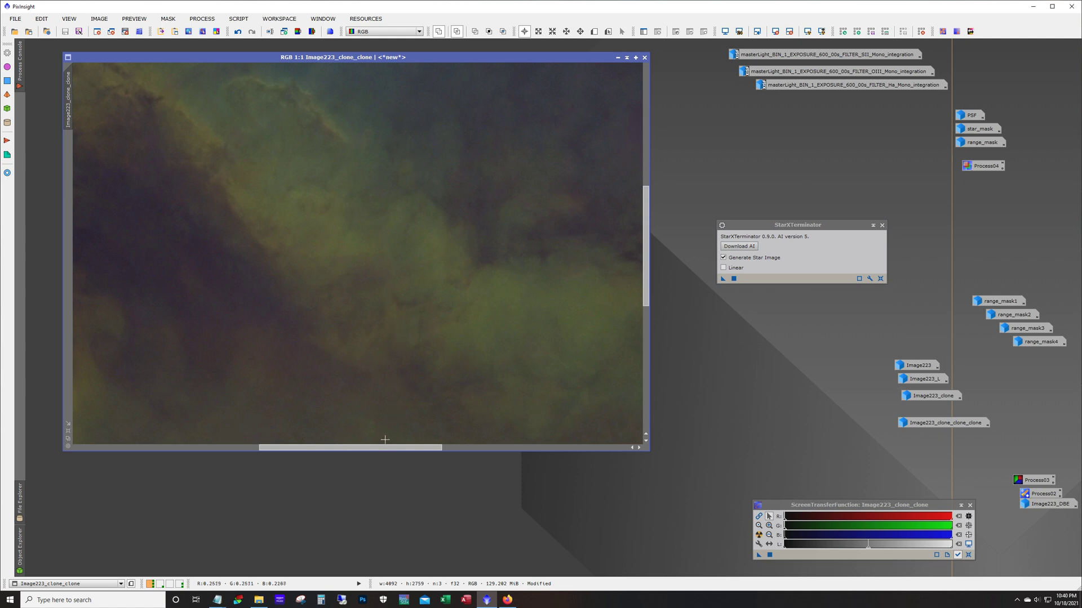
{"action": "left_click", "coordinate": [361, 449]}
{"action": "left_click_drag", "start_coordinate": [361, 449], "coordinate": [517, 437]}
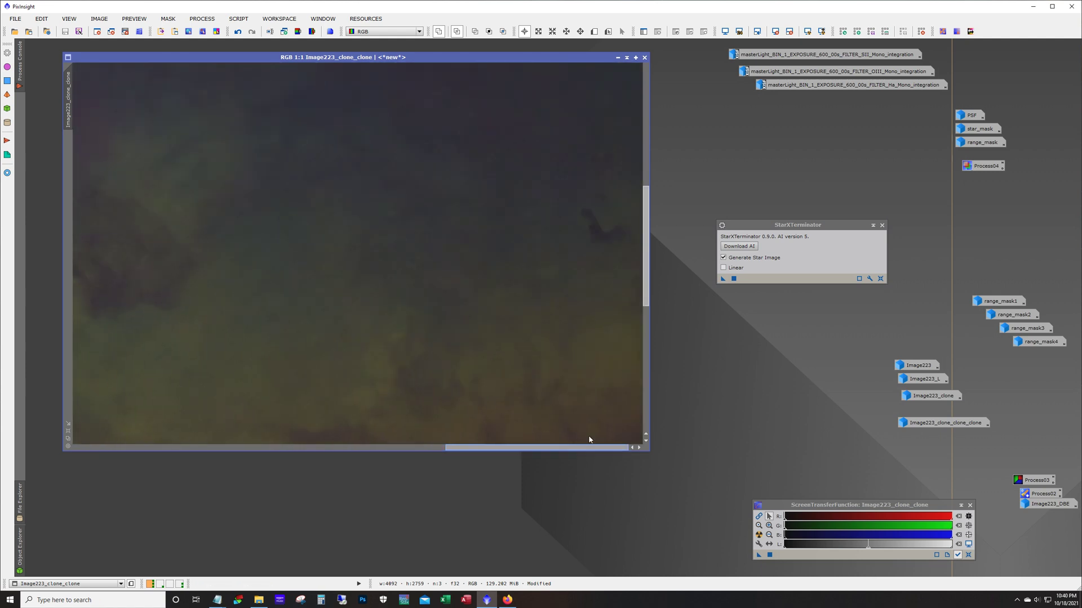
{"action": "left_click_drag", "start_coordinate": [647, 262], "coordinate": [630, 403]}
{"action": "left_click_drag", "start_coordinate": [563, 449], "coordinate": [265, 467]}
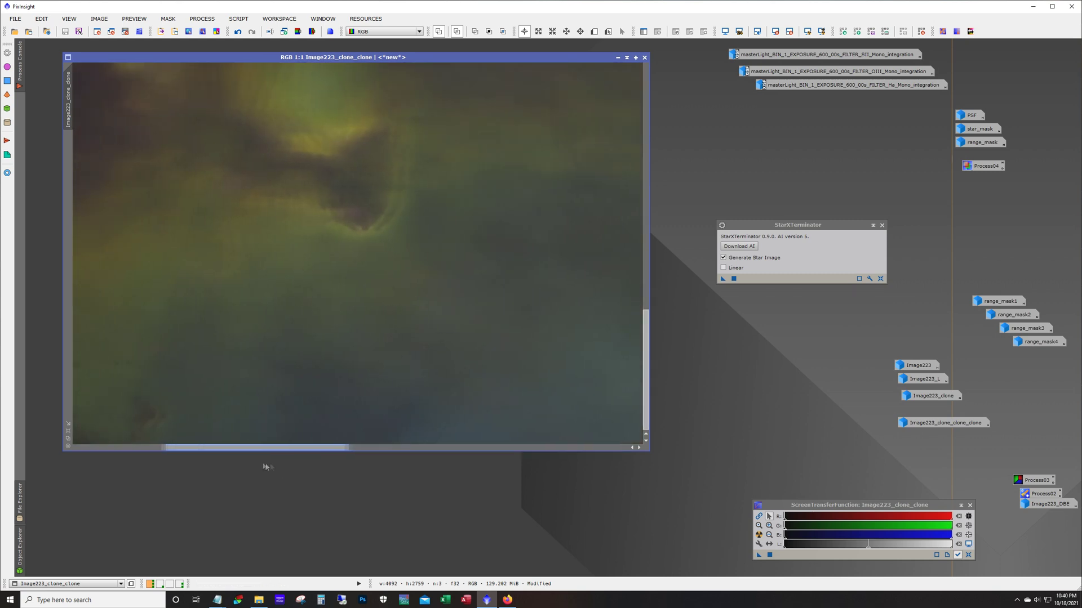
{"action": "scroll", "coordinate": [322, 374], "scroll_direction": "down", "scroll_amount": 2}
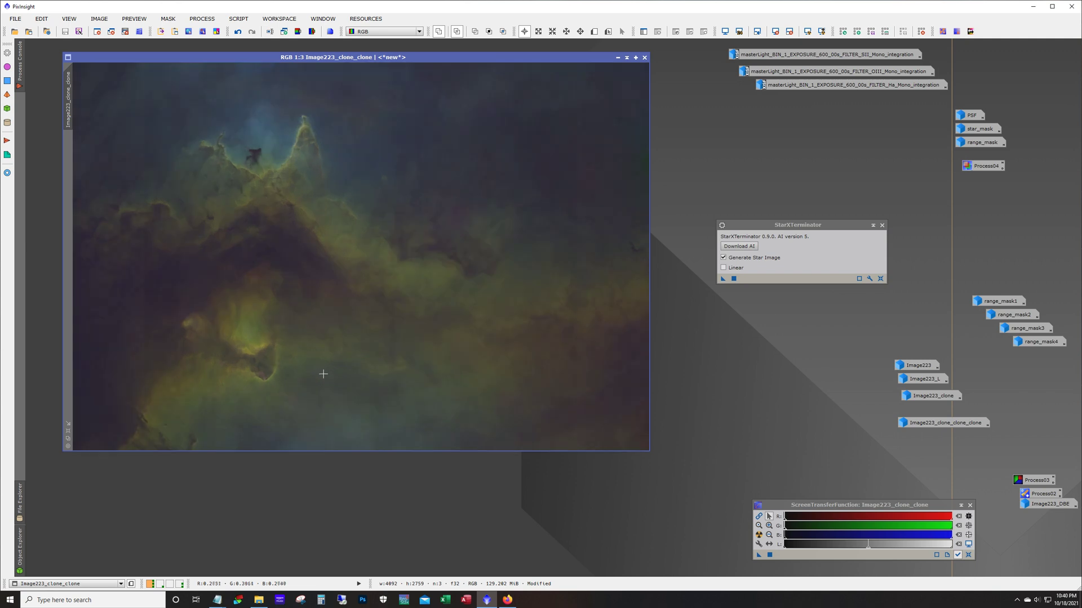
{"action": "key", "text": "ctrl+m"}
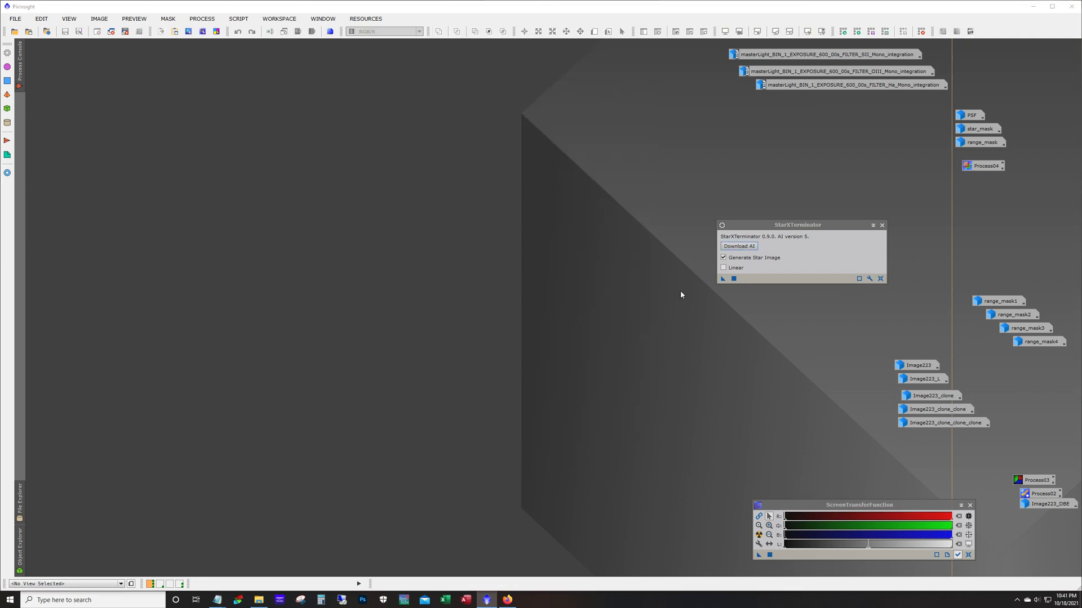
- Open Image223_clone_clone_clone and range_mask1–3, close StarXTerminator, then minimise range_mask2 and range_mask1
{"action": "double_click", "coordinate": [963, 422]}
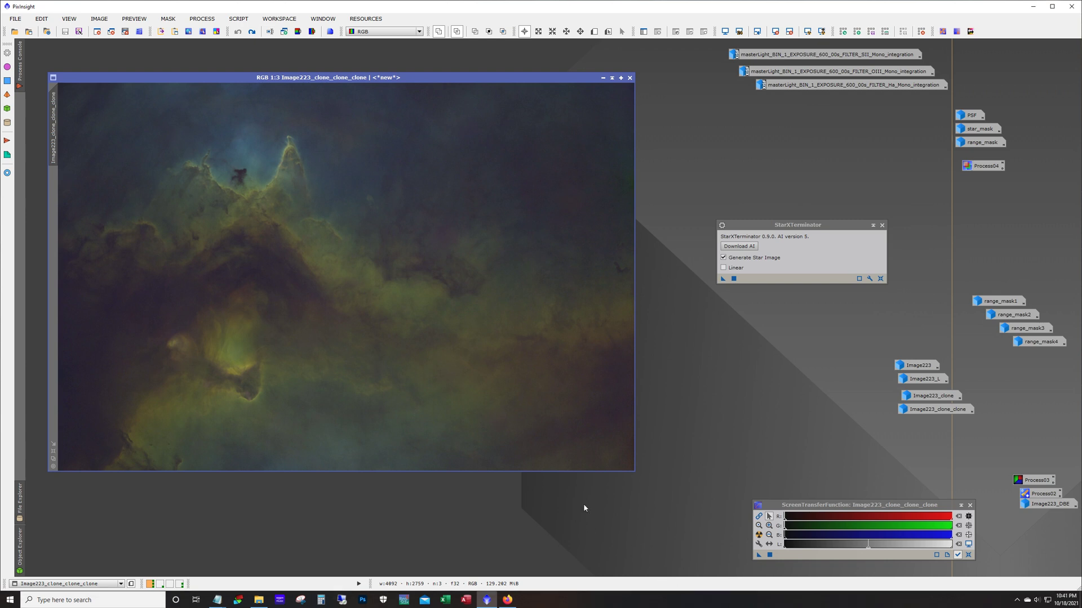
{"action": "double_click", "coordinate": [1010, 304]}
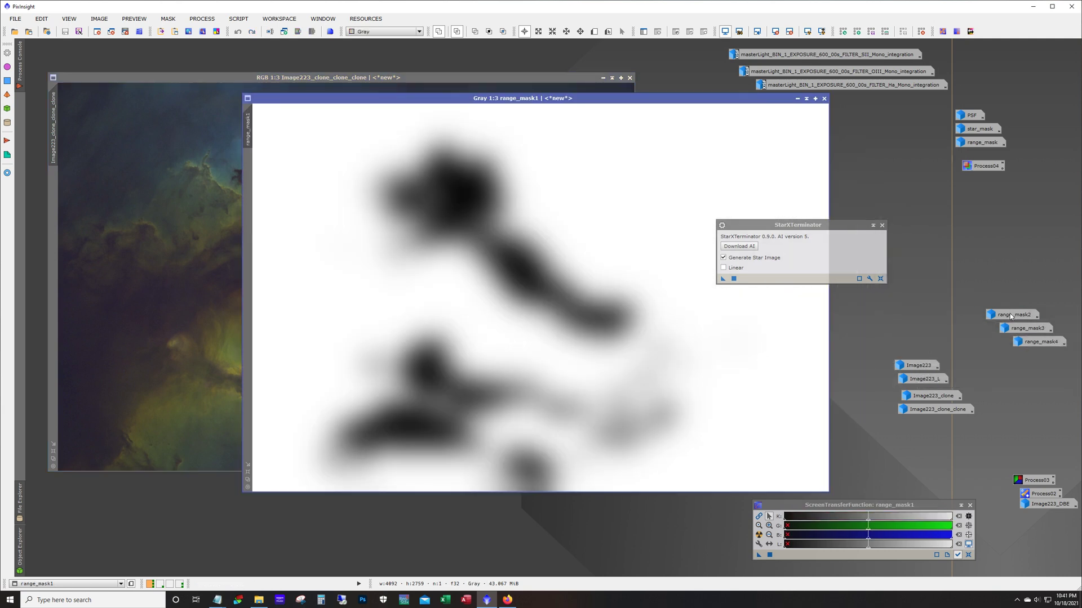
{"action": "left_click", "coordinate": [881, 225]}
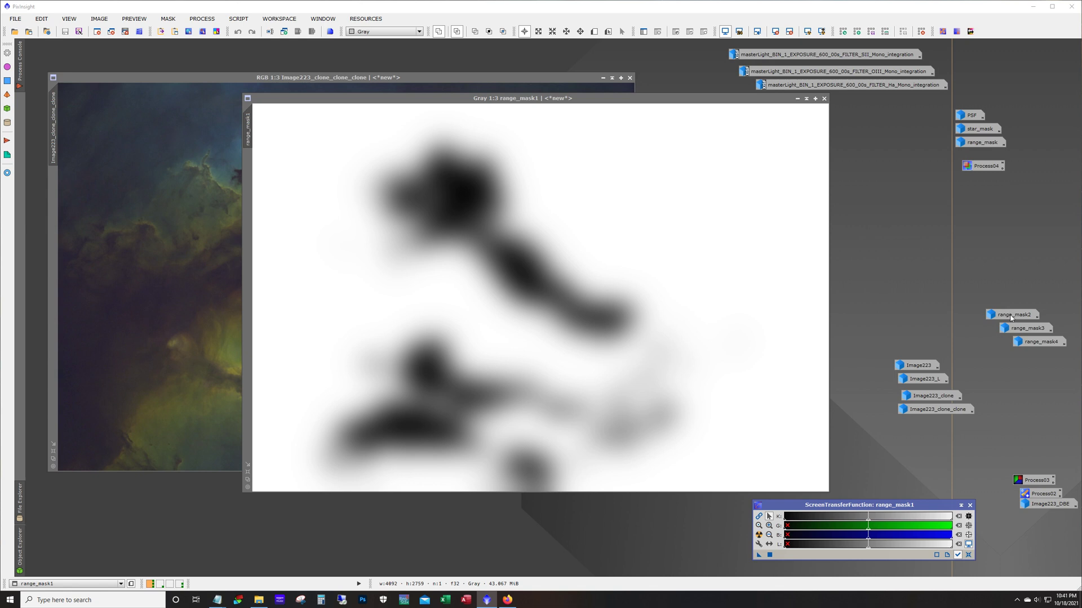
{"action": "double_click", "coordinate": [1011, 315]}
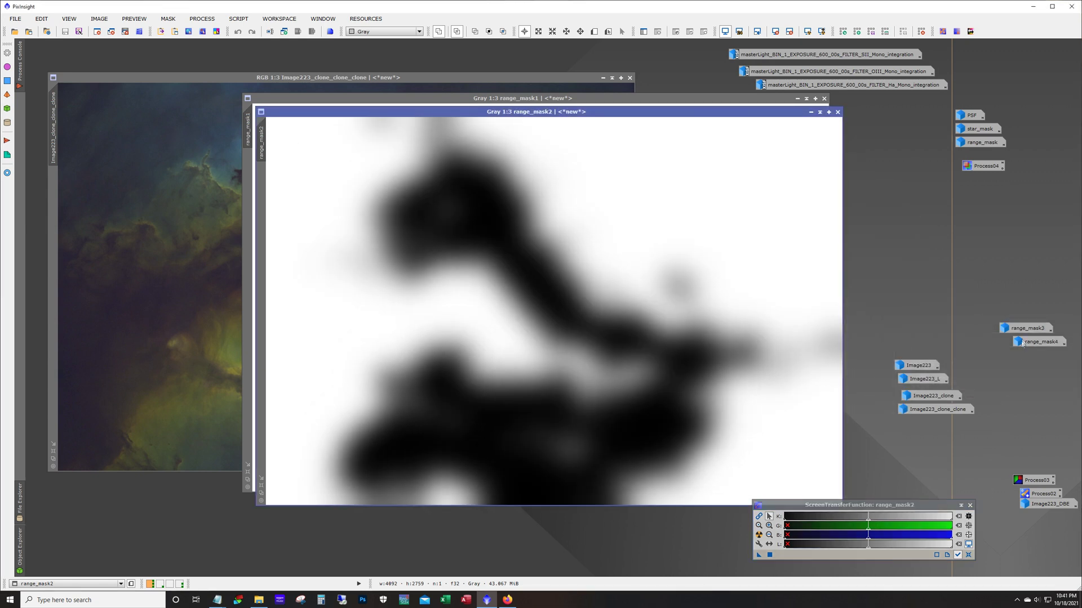
{"action": "double_click", "coordinate": [1021, 329]}
{"action": "left_click", "coordinate": [811, 112]}
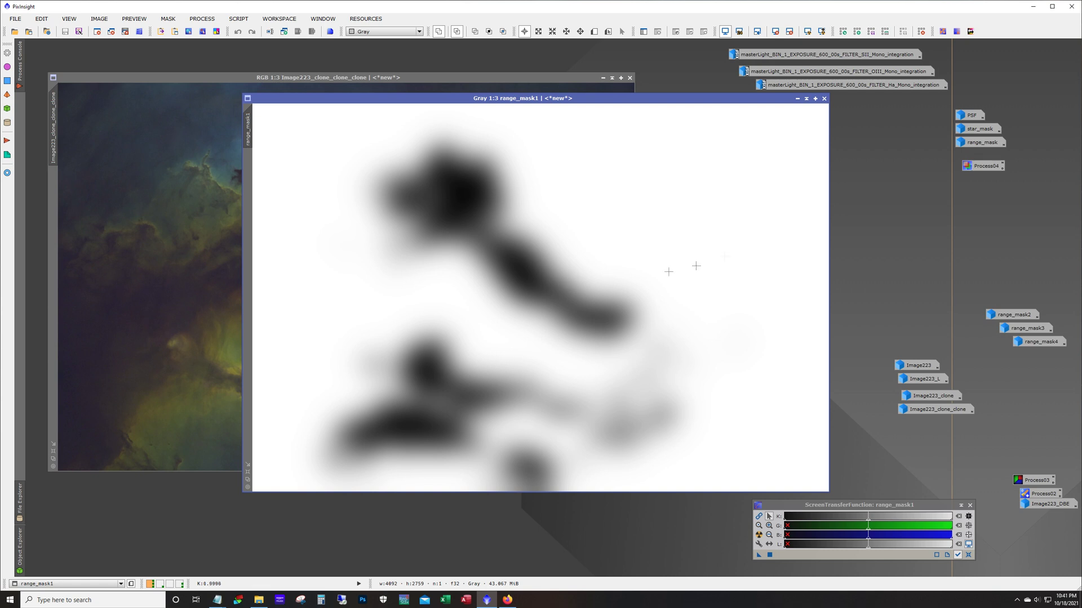
{"action": "left_click", "coordinate": [797, 99]}
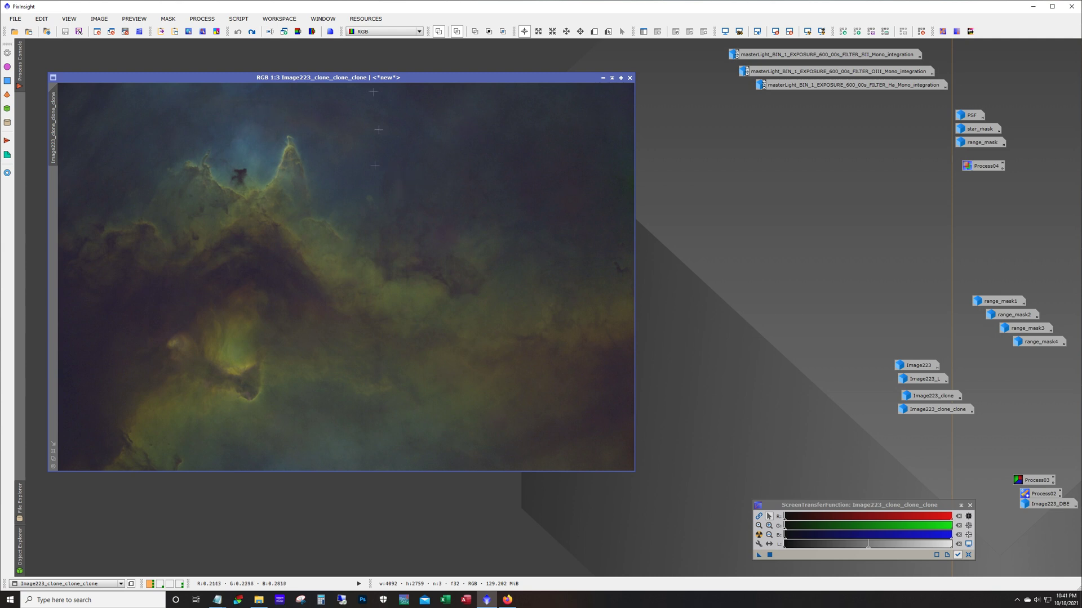
- Hide the ScreenTransferFunction tool, enlarge the nebula window, and zoom to 1:2
{"action": "left_click_drag", "start_coordinate": [374, 77], "coordinate": [364, 50]}
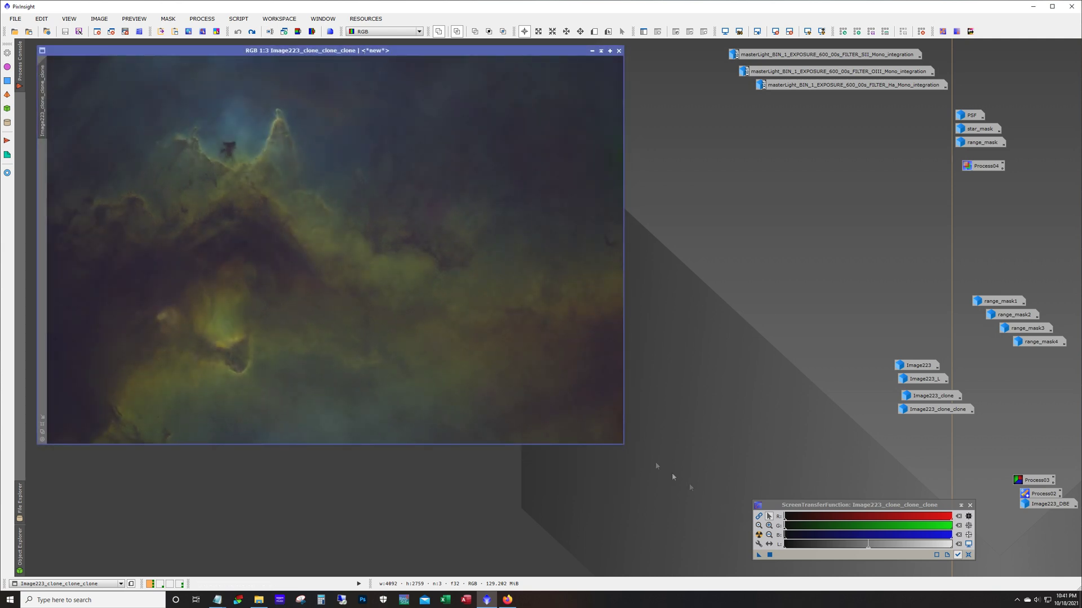
{"action": "key", "text": "Escape"}
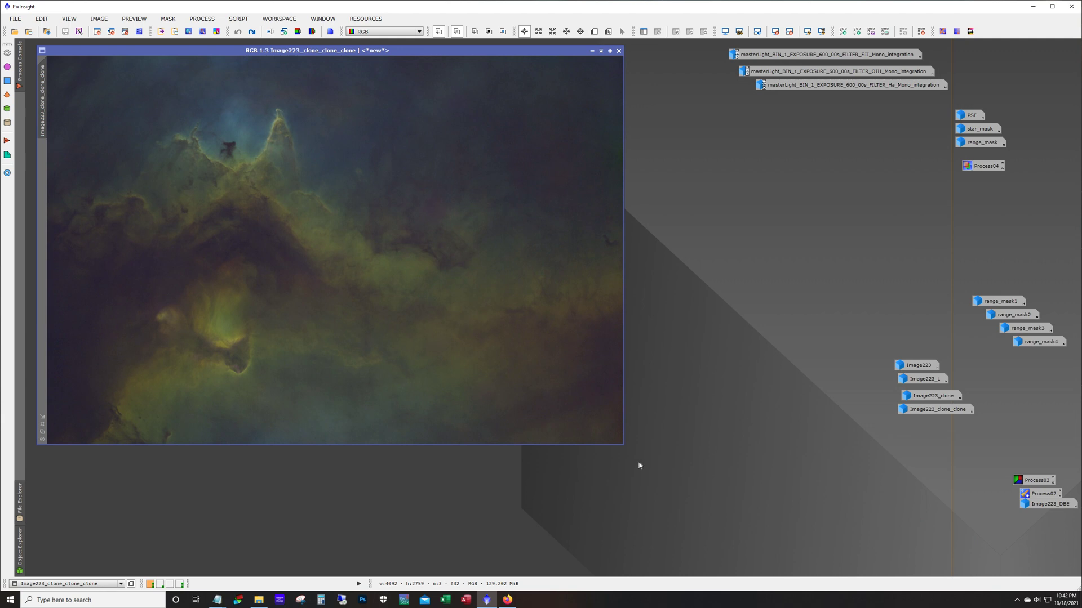
{"action": "left_click_drag", "start_coordinate": [626, 448], "coordinate": [844, 545]}
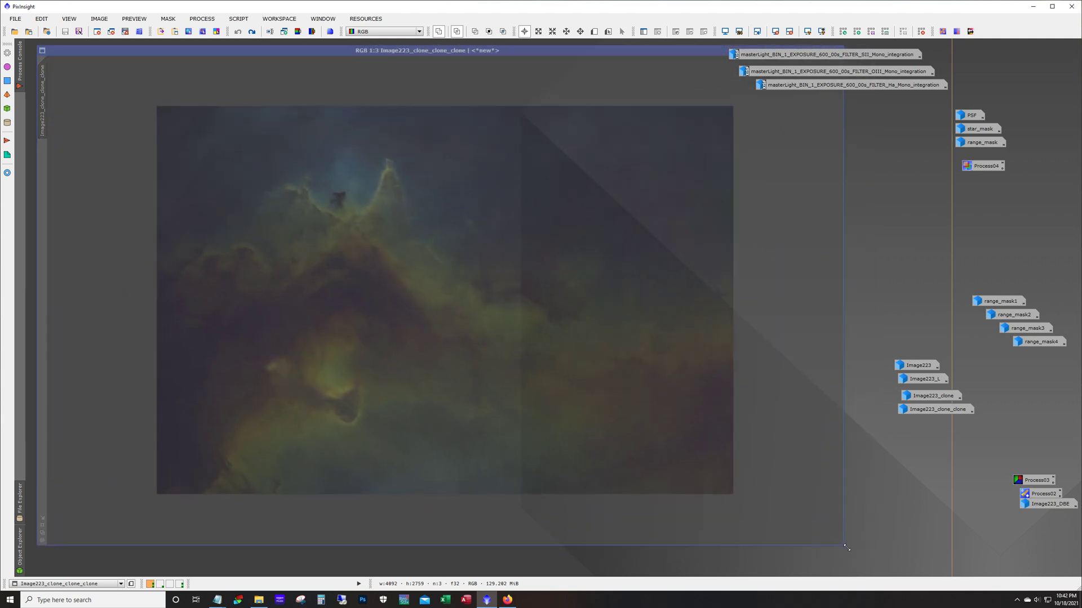
{"action": "key", "text": "ctrl+plus"}
{"action": "left_click_drag", "start_coordinate": [940, 231], "coordinate": [1026, 222]}
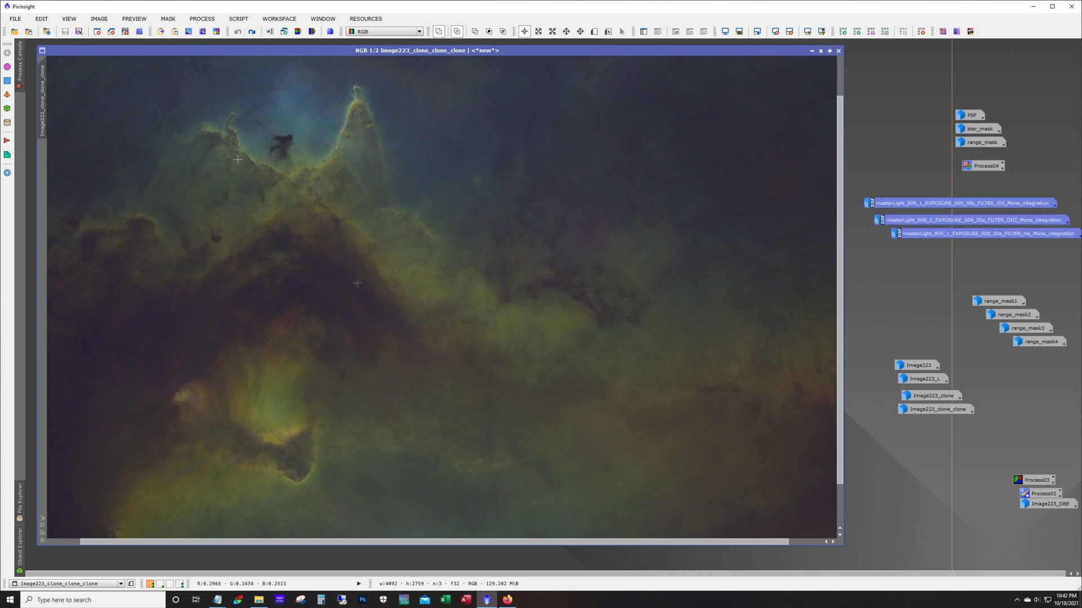
- Redo the brightening/contrast, colour inversion and SCNR steps on the nebula
{"action": "left_click", "coordinate": [252, 31]}
{"action": "left_click", "coordinate": [251, 35]}
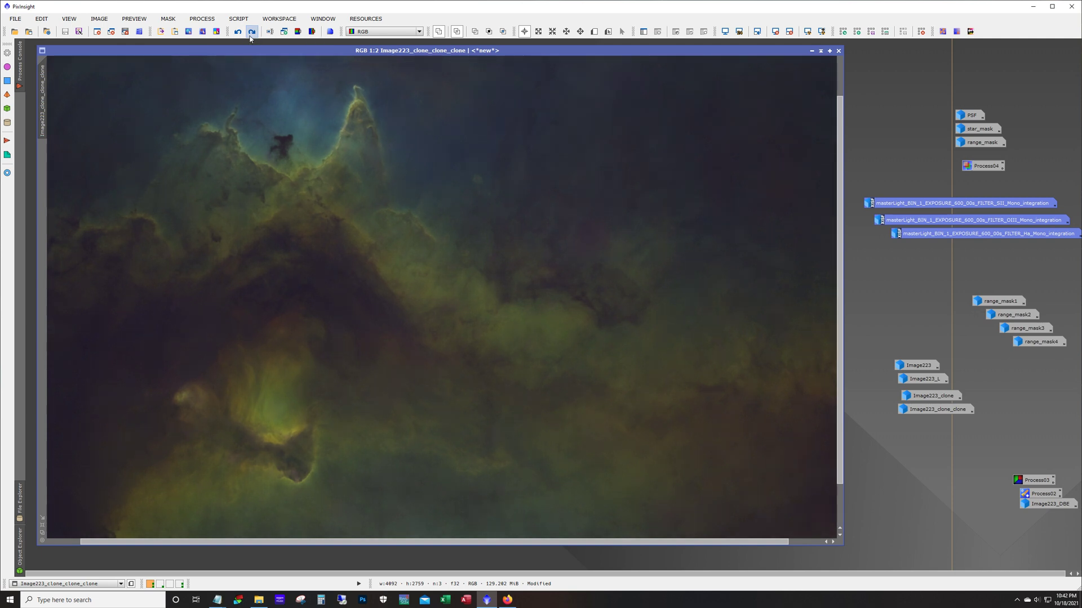
{"action": "left_click", "coordinate": [251, 35]}
{"action": "left_click", "coordinate": [253, 32]}
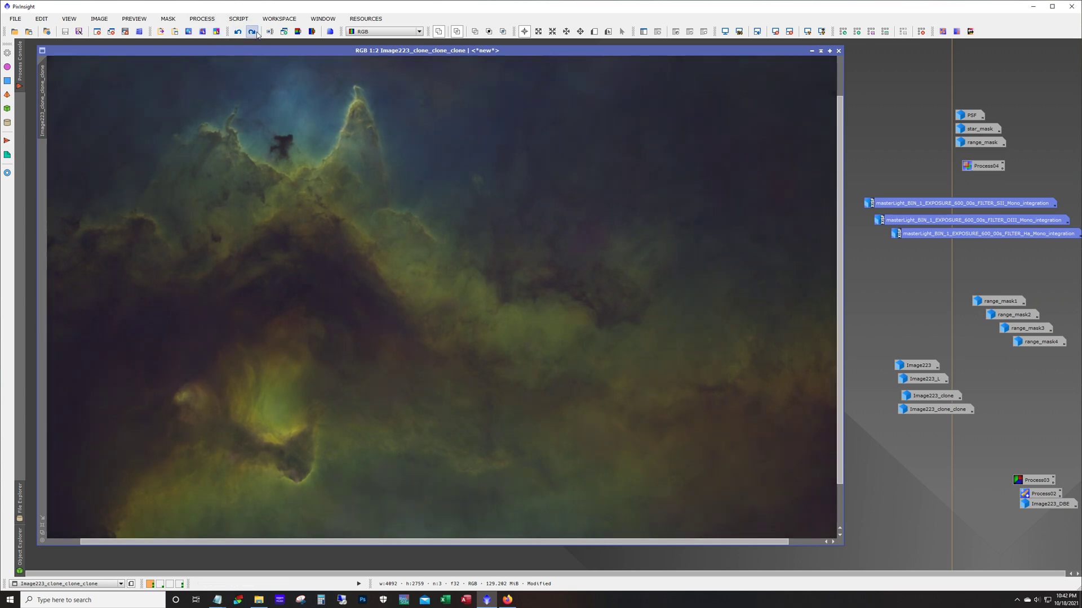
{"action": "left_click", "coordinate": [256, 32]}
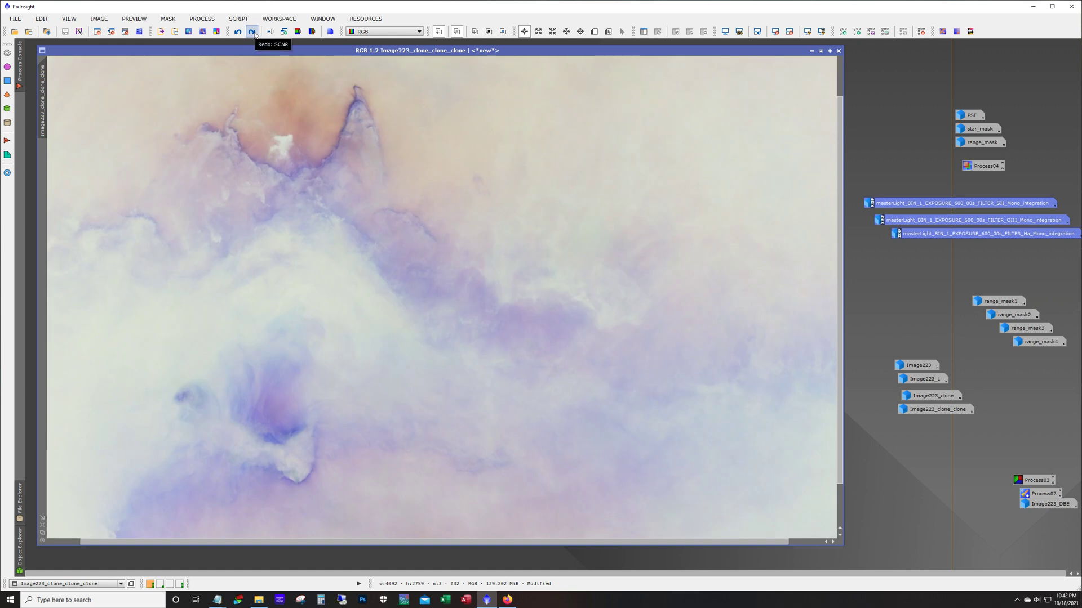
{"action": "left_click", "coordinate": [253, 32]}
{"action": "left_click", "coordinate": [254, 32]}
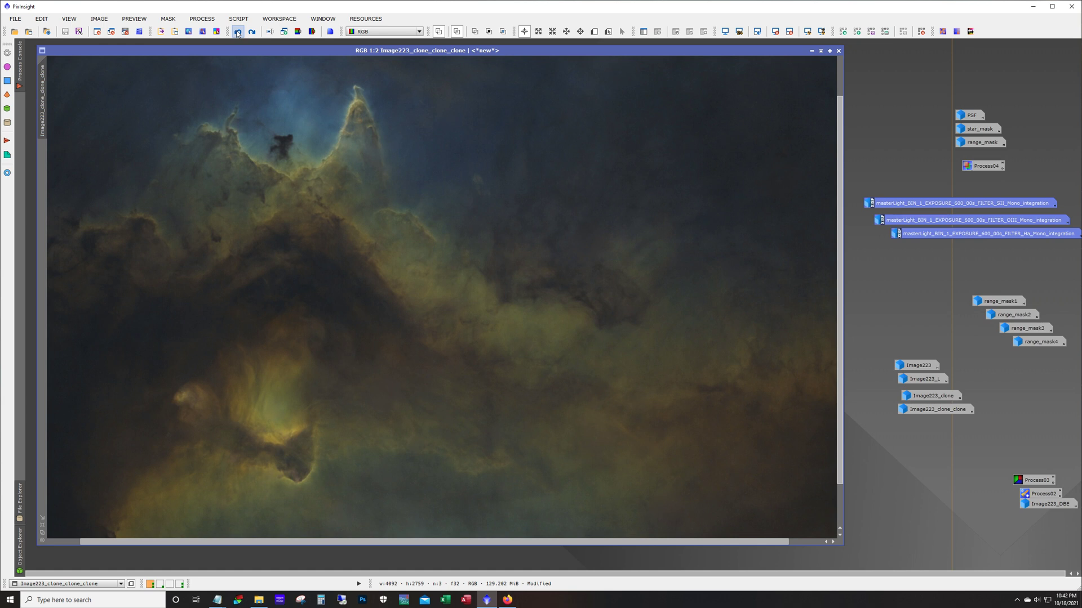
{"action": "left_click", "coordinate": [254, 33]}
- Compare with and without SCNR, then redo through the curves step to the colour inversion
{"action": "left_click", "coordinate": [237, 32]}
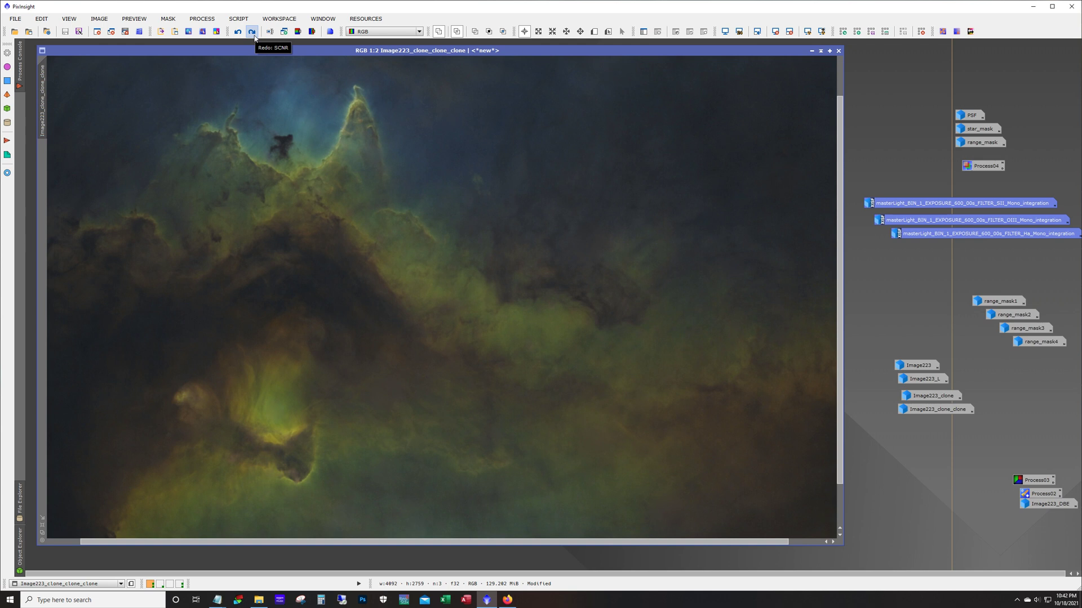
{"action": "left_click", "coordinate": [254, 34]}
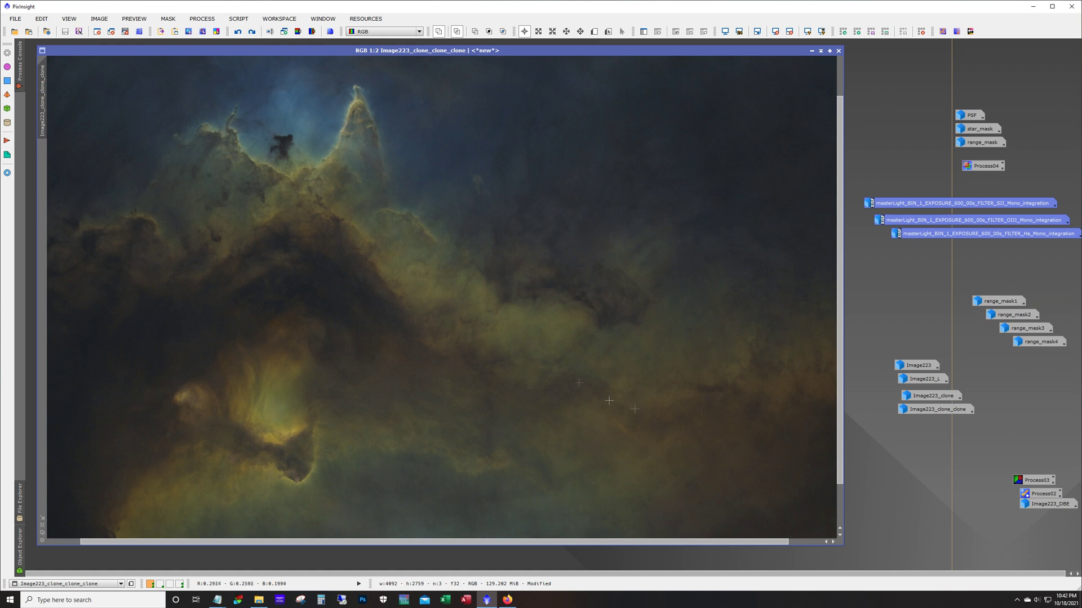
{"action": "left_click", "coordinate": [253, 32]}
{"action": "left_click", "coordinate": [253, 32]}
{"action": "left_click", "coordinate": [254, 32]}
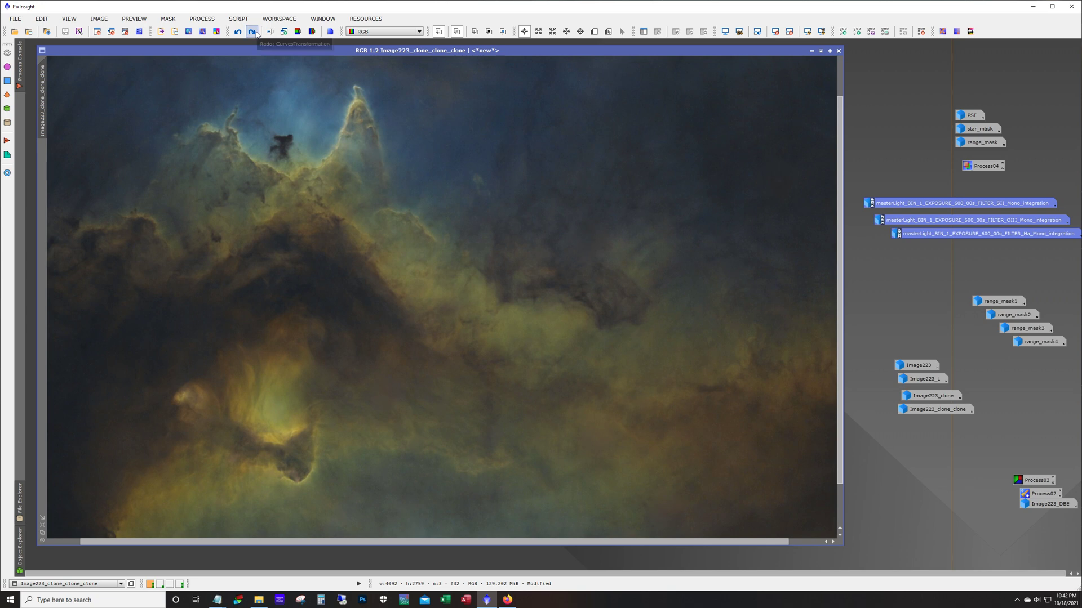
{"action": "left_click", "coordinate": [256, 33]}
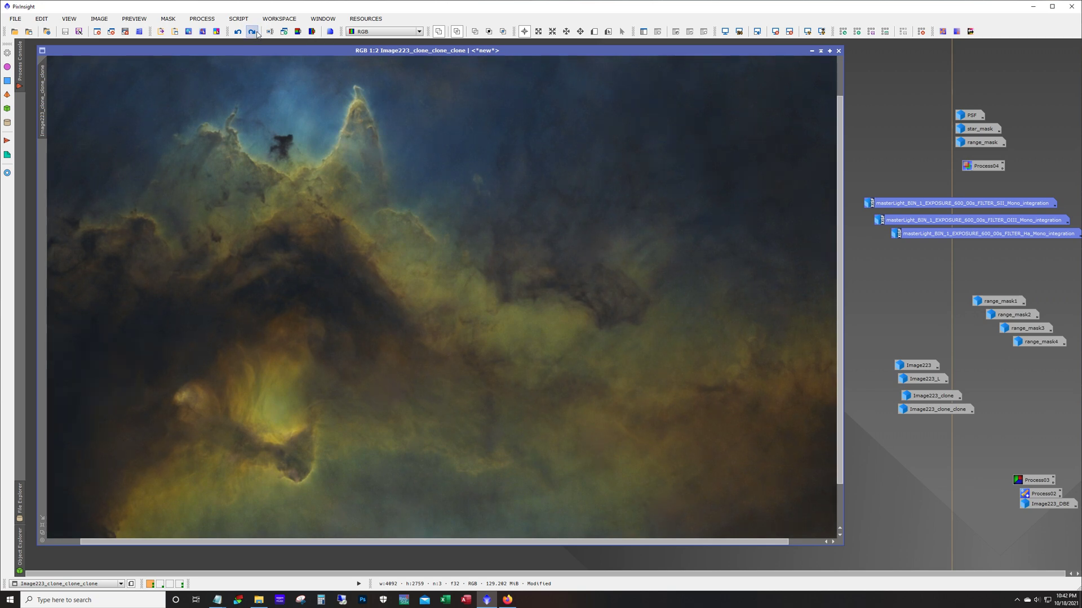
{"action": "left_click", "coordinate": [257, 32]}
{"action": "left_click", "coordinate": [253, 32]}
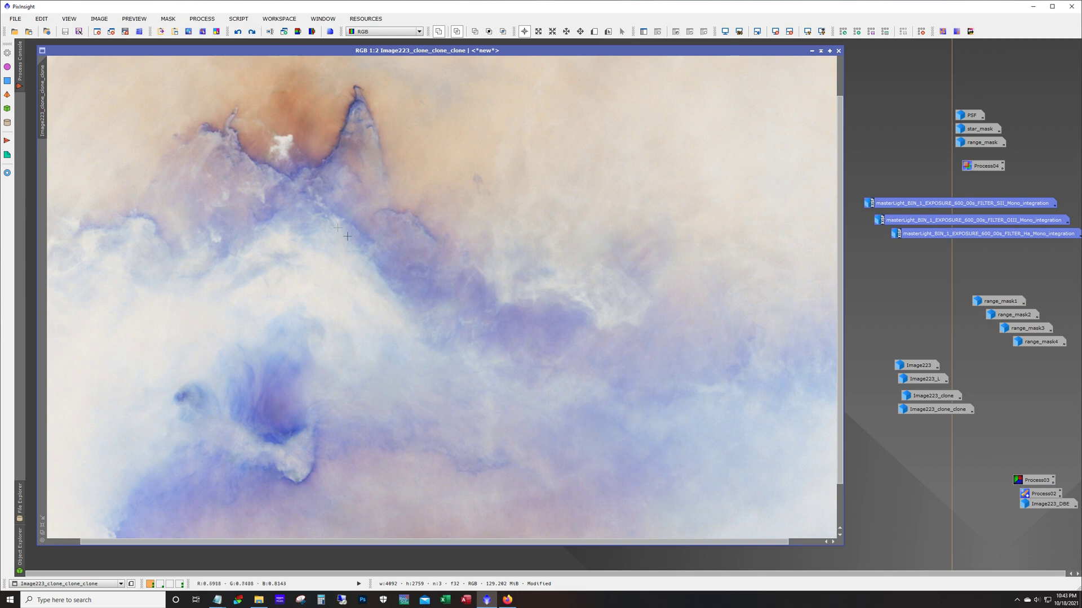
- Step through the inversion and contrast history to Preview01, and view Preview01 full size
{"action": "left_click", "coordinate": [238, 32]}
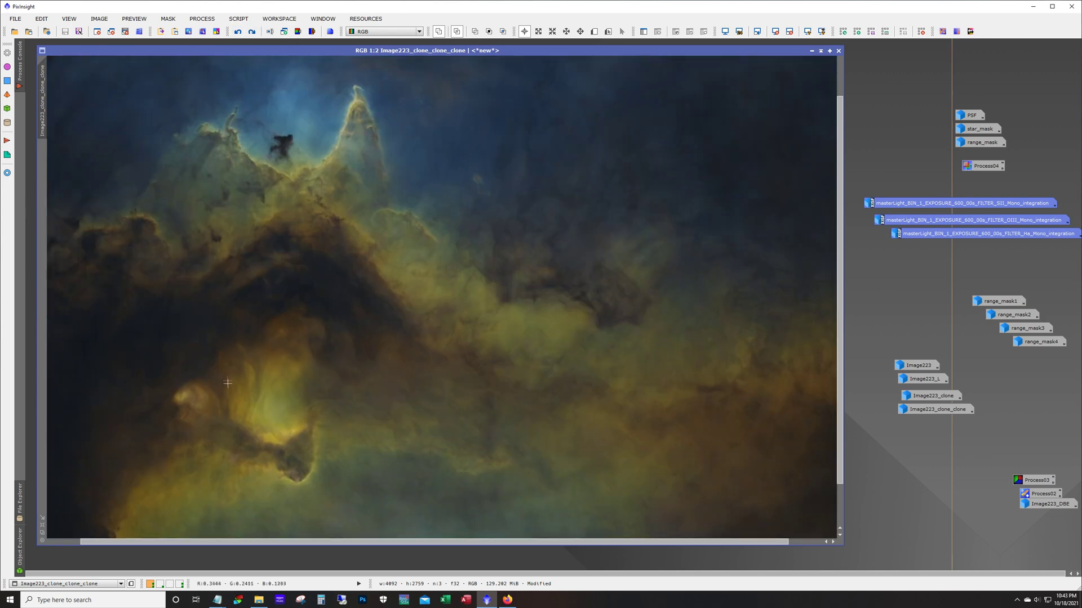
{"action": "left_click", "coordinate": [252, 32]}
{"action": "left_click", "coordinate": [252, 32]}
{"action": "left_click", "coordinate": [252, 32]}
{"action": "left_click", "coordinate": [251, 32]}
{"action": "left_click", "coordinate": [252, 32]}
{"action": "left_click", "coordinate": [252, 32]}
{"action": "left_click", "coordinate": [252, 32]}
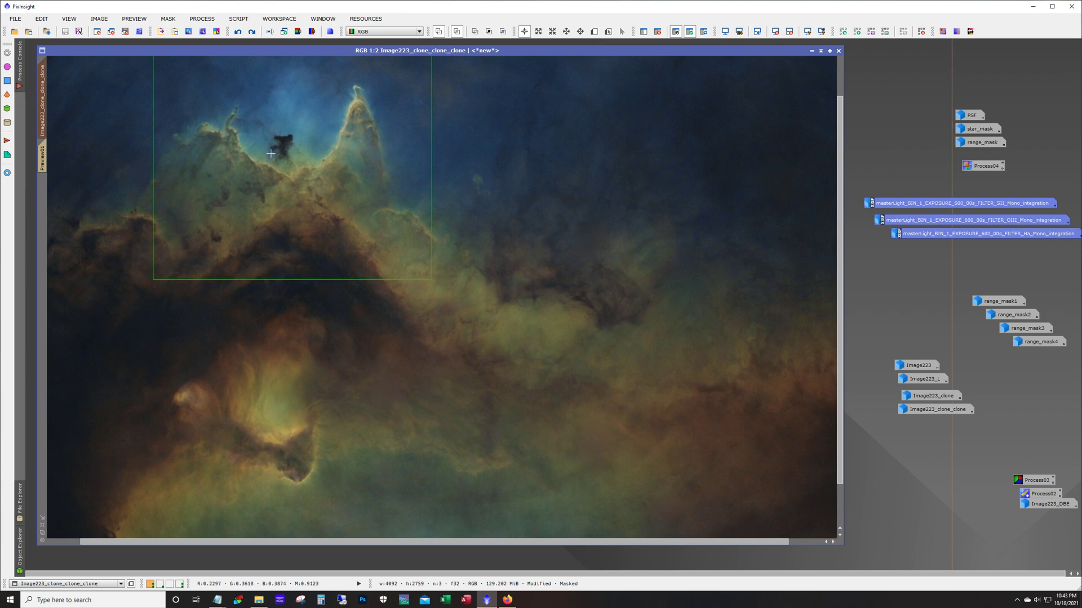
{"action": "left_click", "coordinate": [42, 157]}
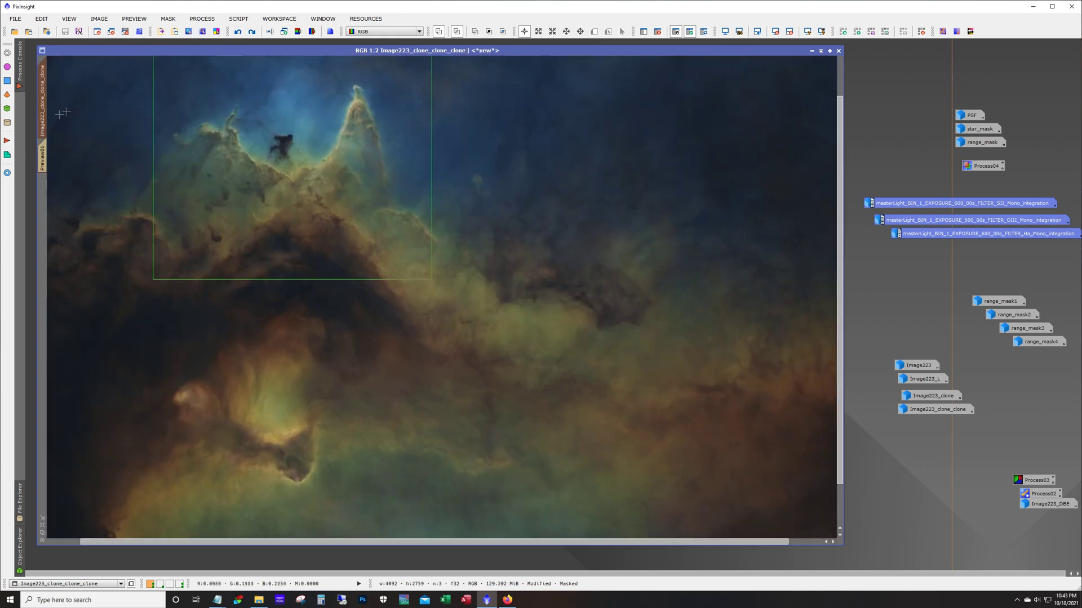
{"action": "left_click", "coordinate": [43, 121]}
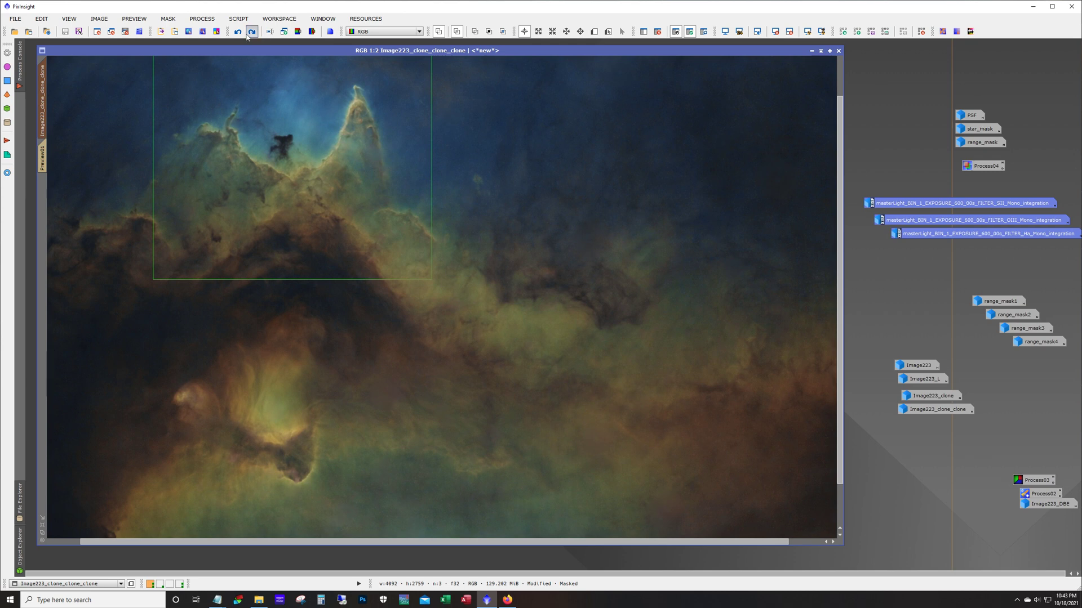
- Step forward through the masked adjustments, then back to the Preview01 version with its mask
{"action": "left_click", "coordinate": [251, 31]}
{"action": "left_click", "coordinate": [246, 34]}
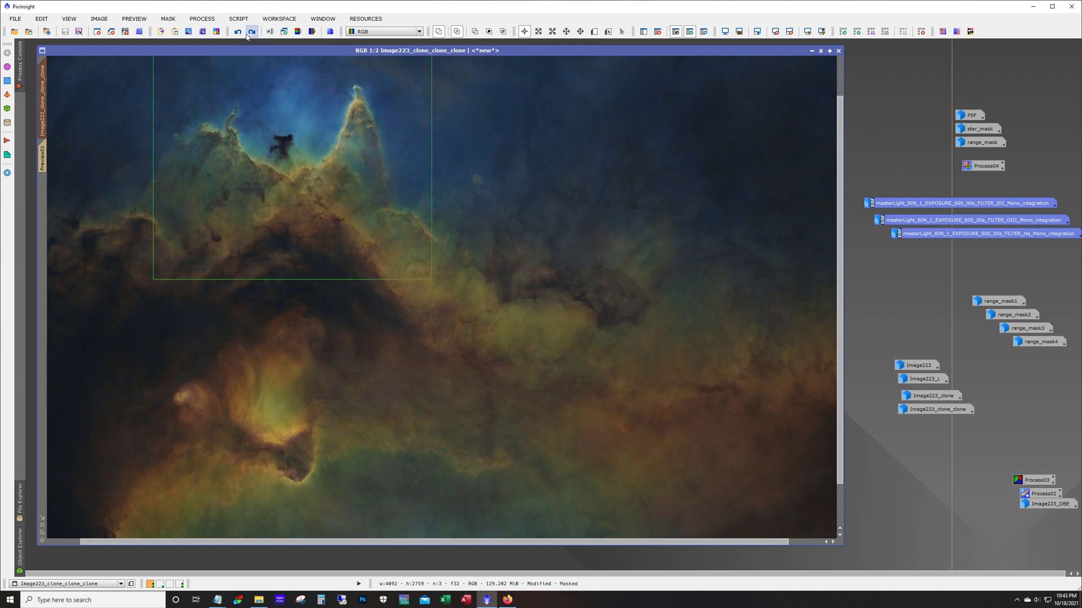
{"action": "left_click", "coordinate": [247, 35]}
{"action": "left_click", "coordinate": [246, 35]}
{"action": "left_click", "coordinate": [246, 35]}
{"action": "left_click", "coordinate": [246, 35]}
{"action": "left_click", "coordinate": [247, 35]}
{"action": "left_click", "coordinate": [246, 35]}
{"action": "left_click", "coordinate": [249, 35]}
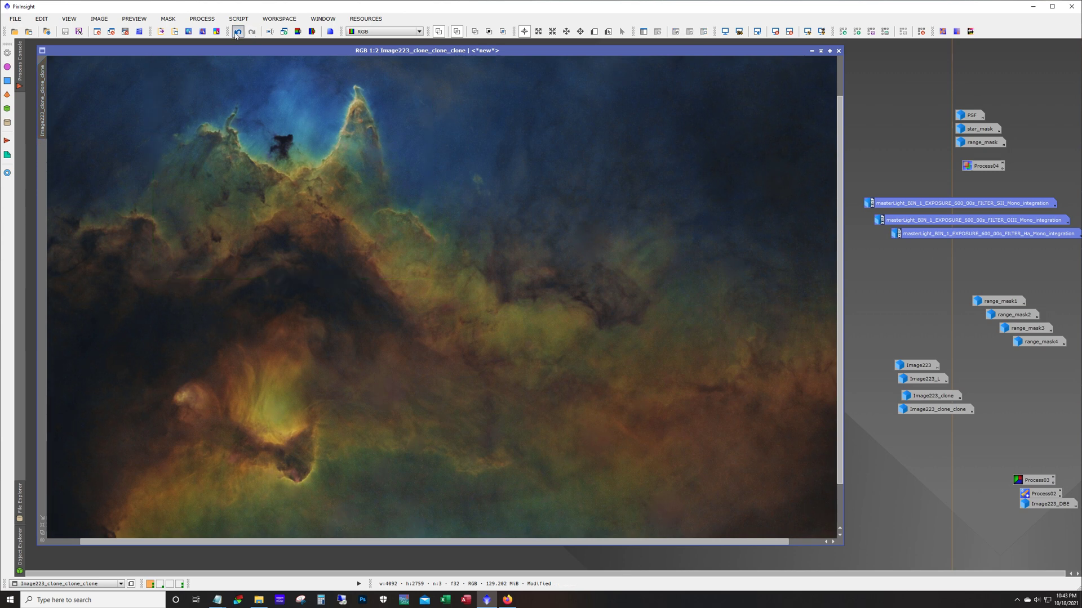
{"action": "left_click", "coordinate": [236, 32]}
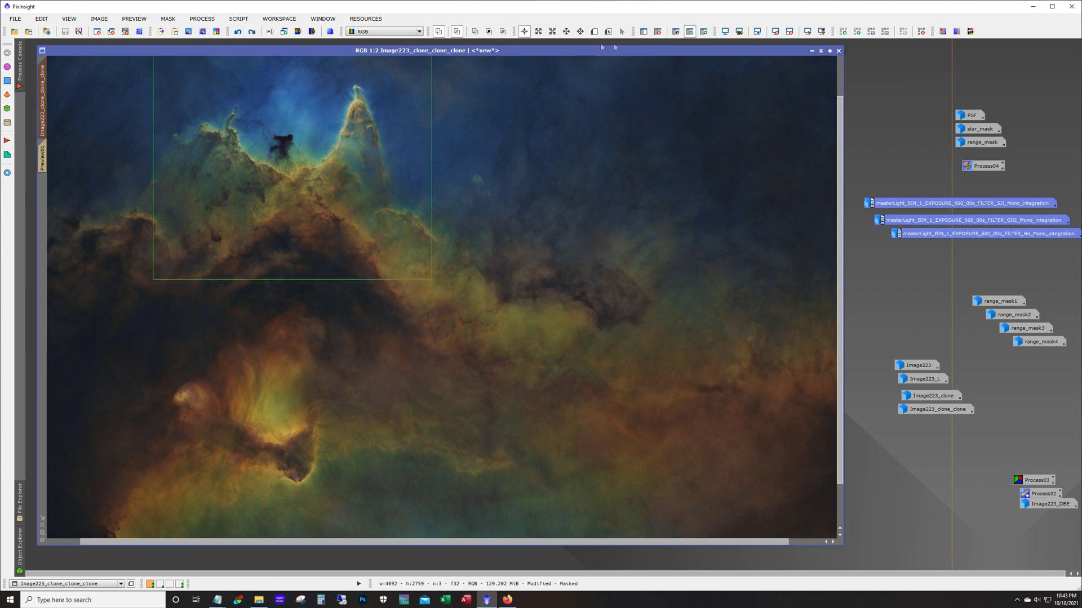
- Compare with the red mask overlay shown, redo the remaining steps, then minimise the image
{"action": "left_click", "coordinate": [703, 32]}
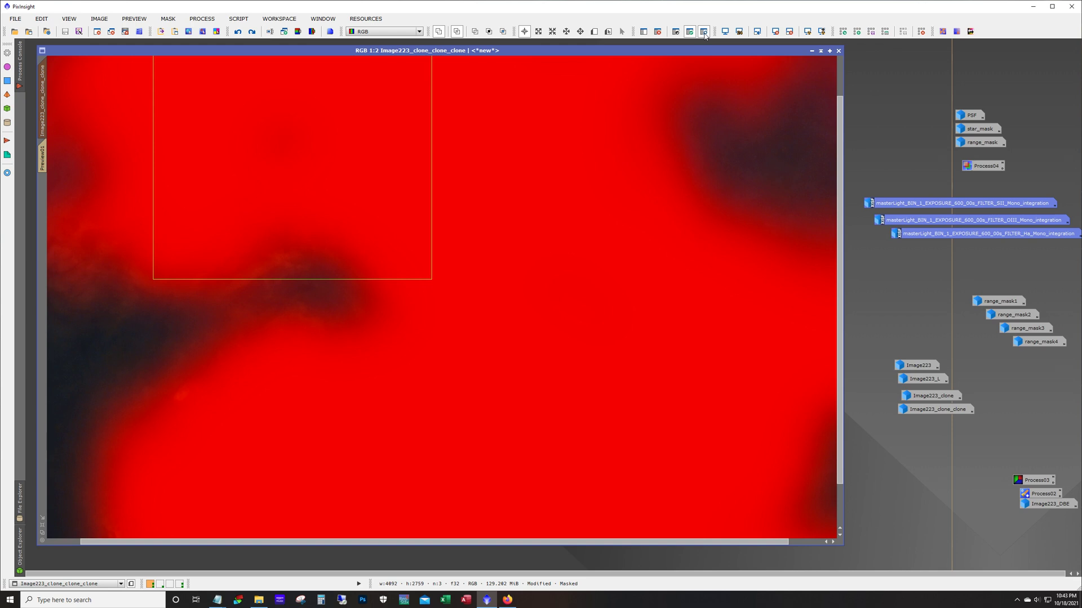
{"action": "left_click", "coordinate": [704, 32]}
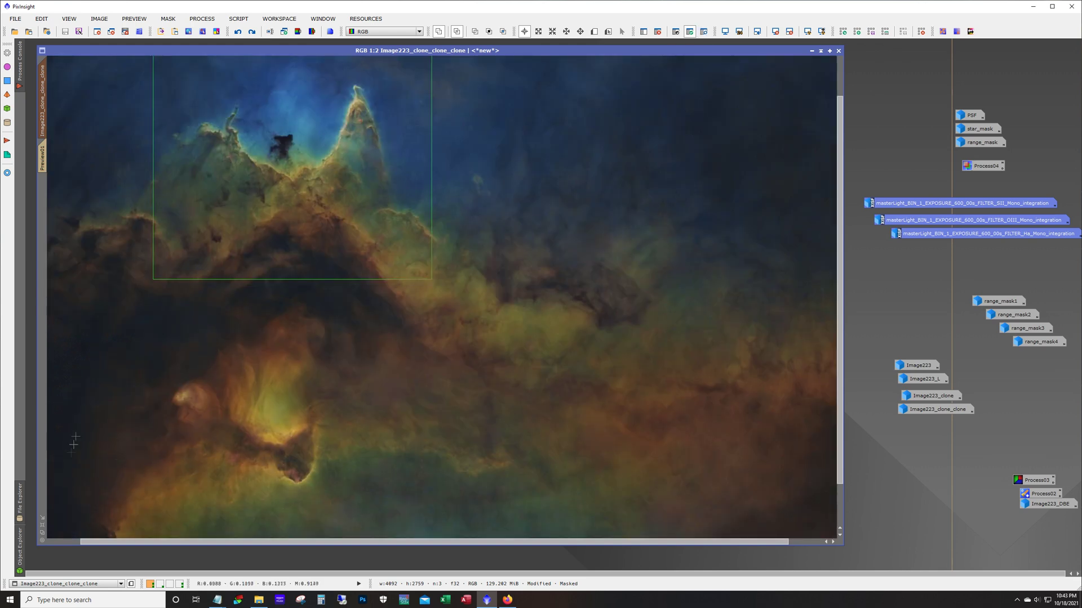
{"action": "left_click", "coordinate": [238, 32]}
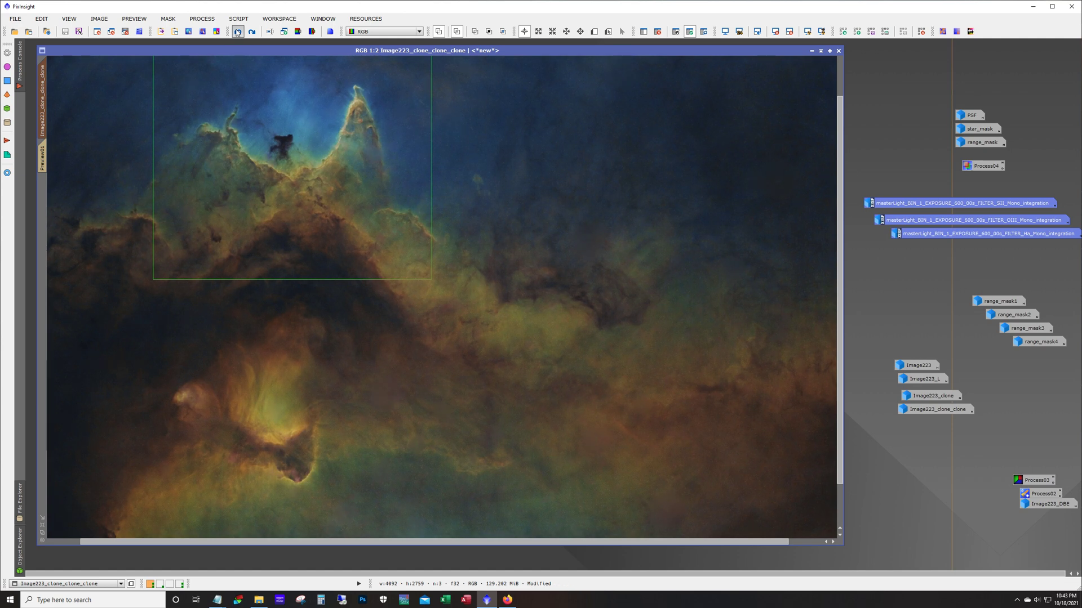
{"action": "left_click", "coordinate": [705, 33]}
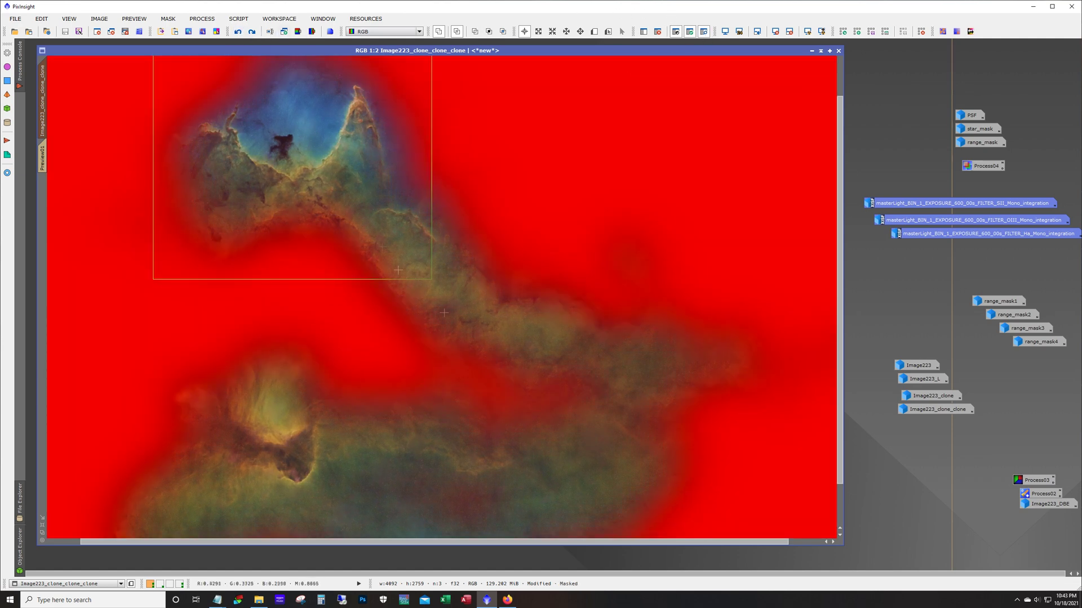
{"action": "left_click", "coordinate": [252, 32]}
{"action": "left_click", "coordinate": [252, 32]}
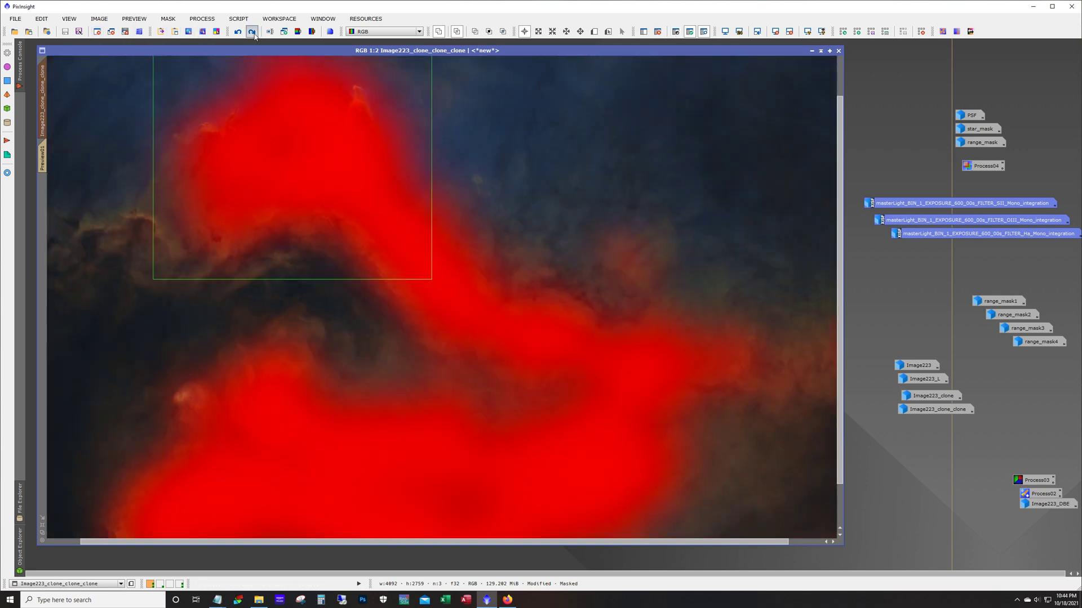
{"action": "left_click", "coordinate": [254, 34]}
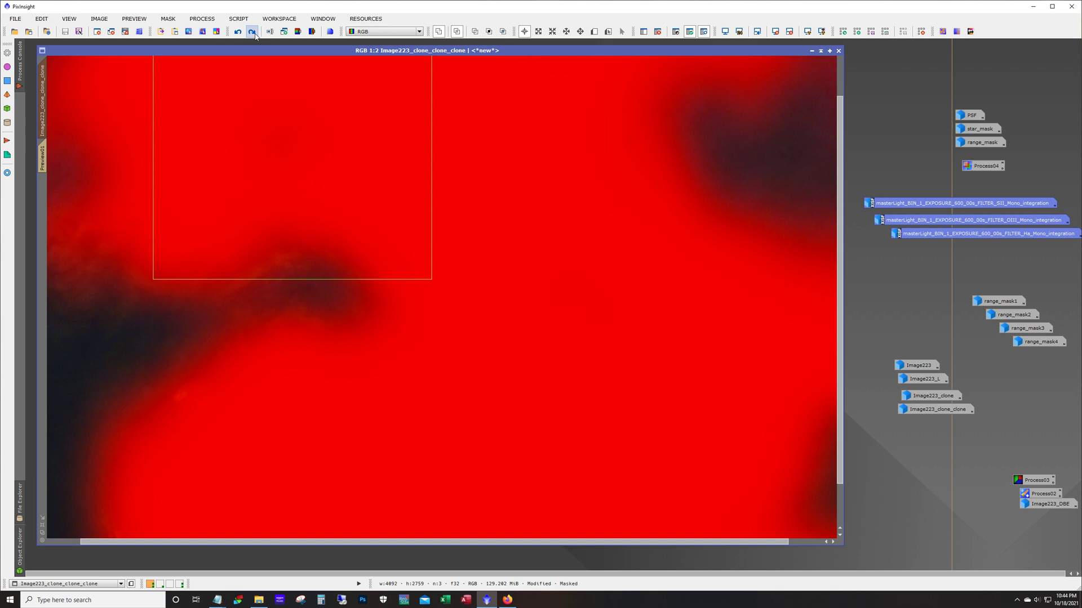
{"action": "left_click", "coordinate": [255, 34]}
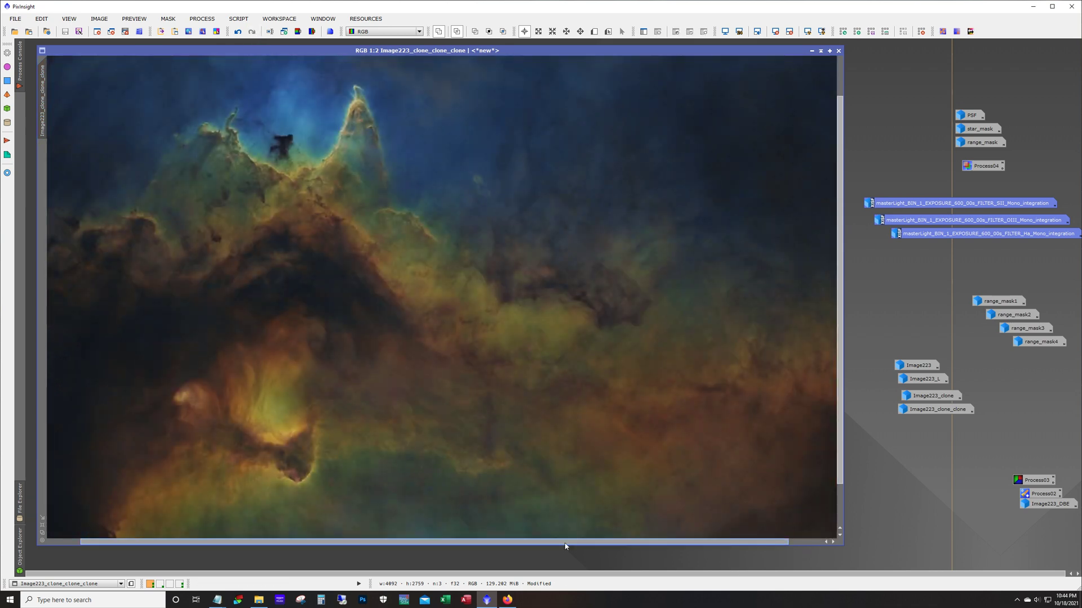
{"action": "left_click", "coordinate": [812, 51]}
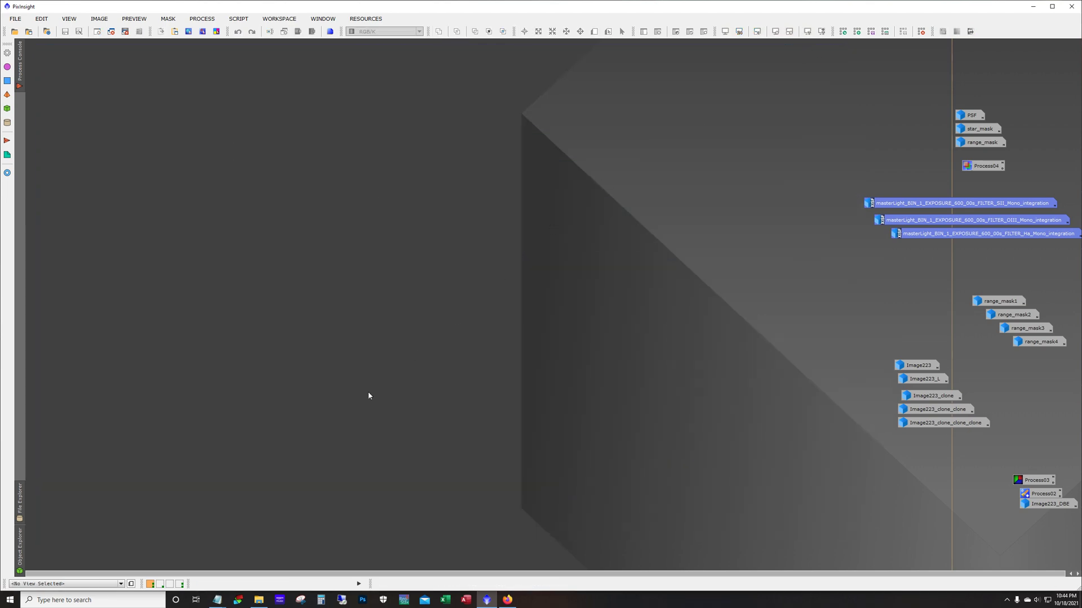
- In workspace 2, restore the Image223_clone_clone_stars and soulStars images from their icons
{"action": "left_click", "coordinate": [160, 584]}
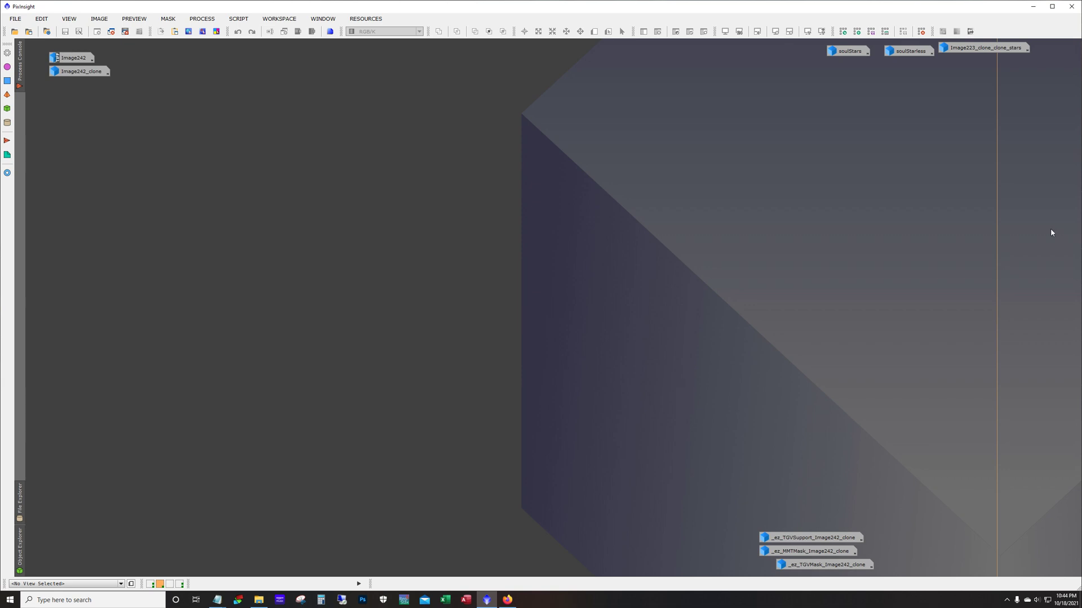
{"action": "double_click", "coordinate": [994, 48]}
{"action": "double_click", "coordinate": [848, 51]}
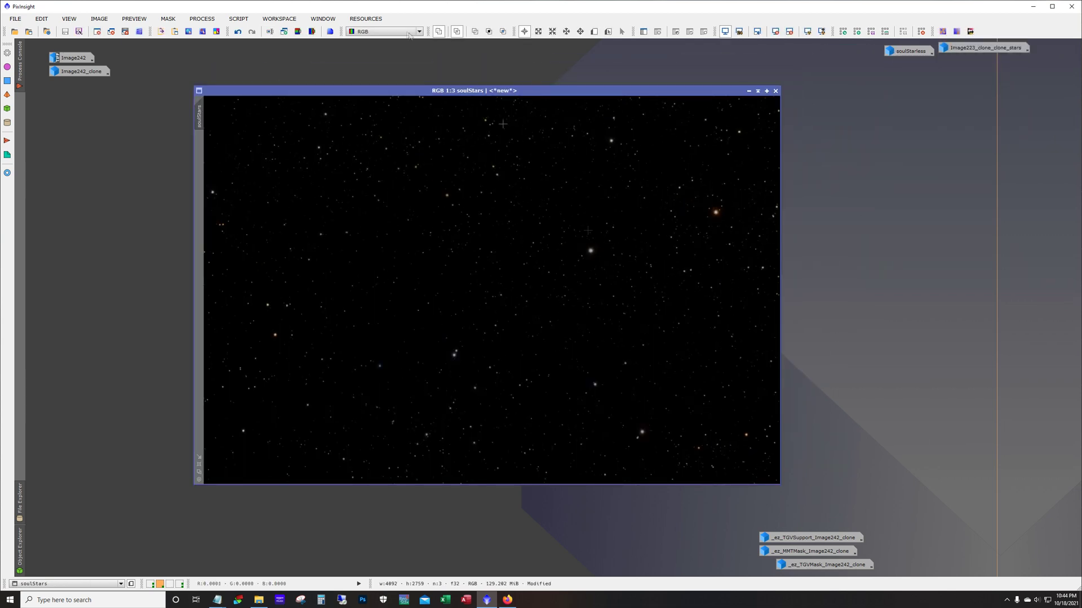
- Undo three steps to view soulStars' earlier coloured version, then redo back to its final state
{"action": "left_click", "coordinate": [240, 34]}
{"action": "left_click", "coordinate": [240, 32]}
{"action": "left_click", "coordinate": [240, 33]}
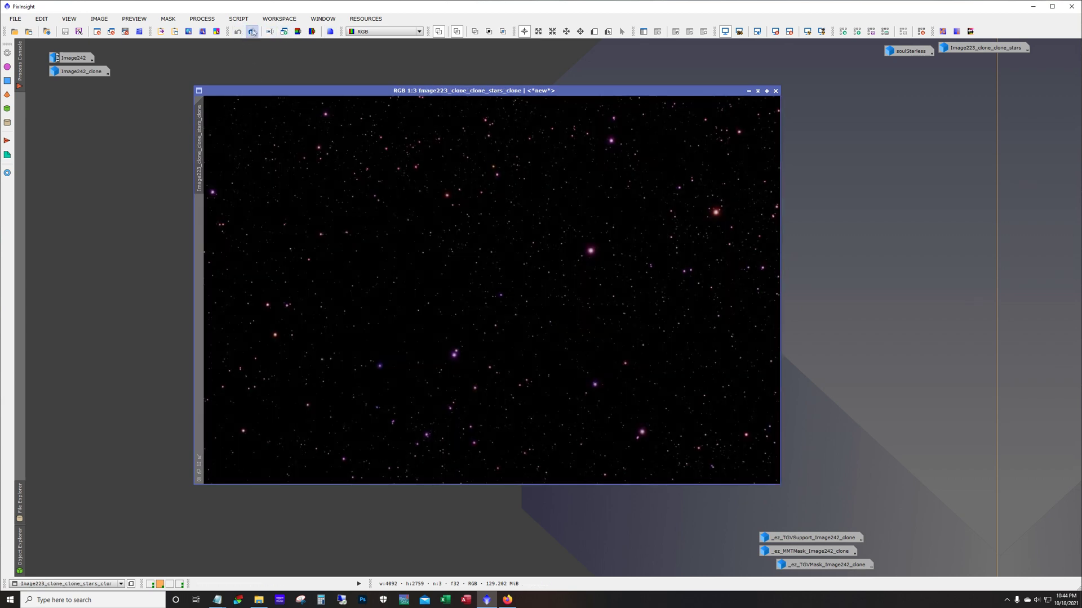
{"action": "left_click", "coordinate": [253, 32]}
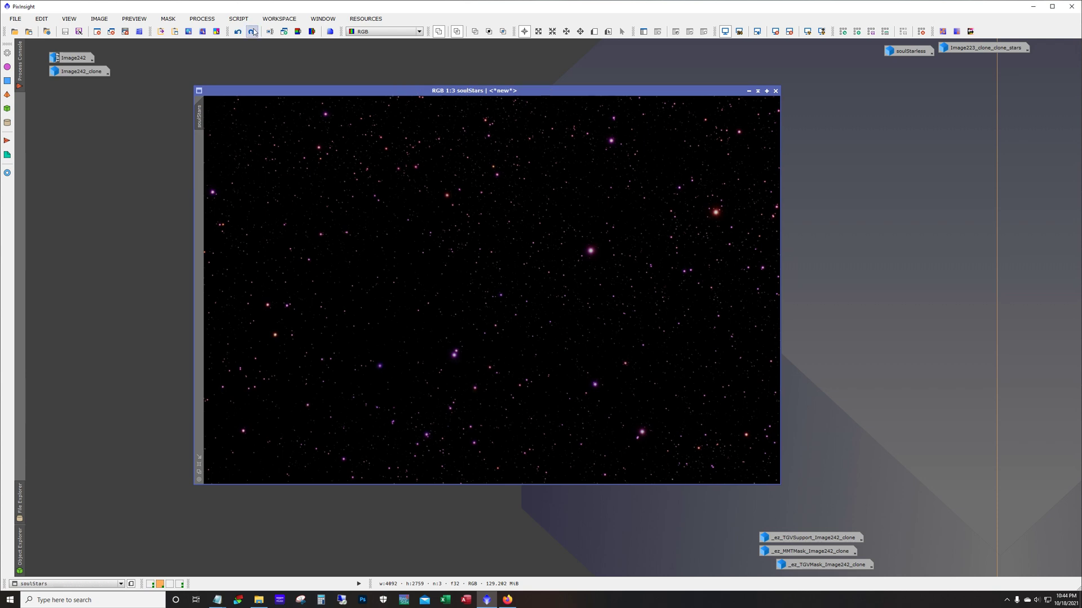
{"action": "left_click", "coordinate": [252, 32]}
{"action": "left_click", "coordinate": [252, 32]}
- Iconize soulStars, review and iconize soulStarless, then open the original Image242 soul_30hrs.tif nebula
{"action": "left_click", "coordinate": [749, 91]}
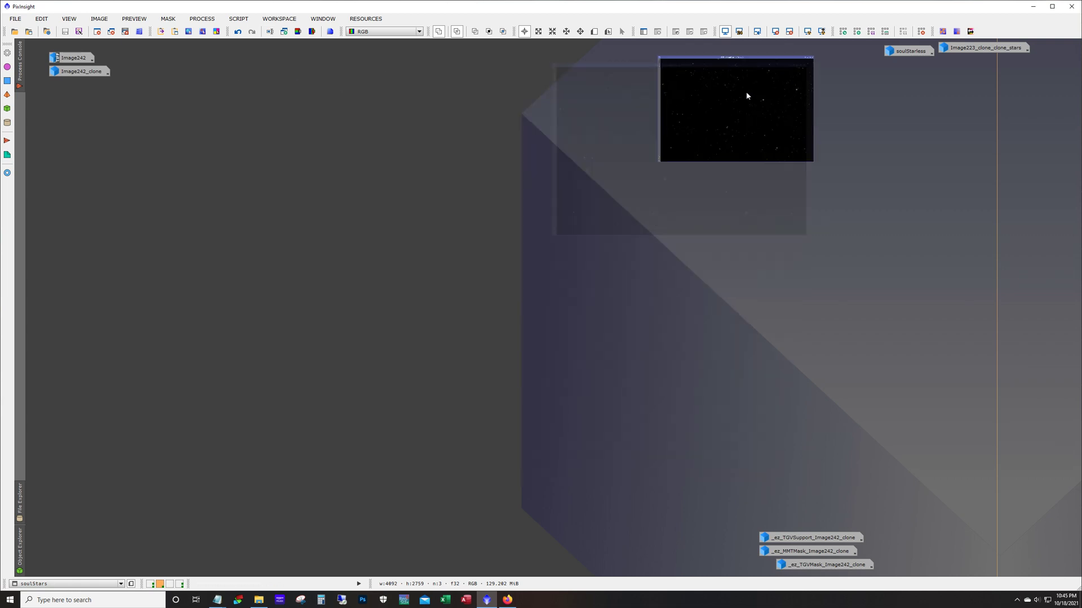
{"action": "double_click", "coordinate": [895, 51]}
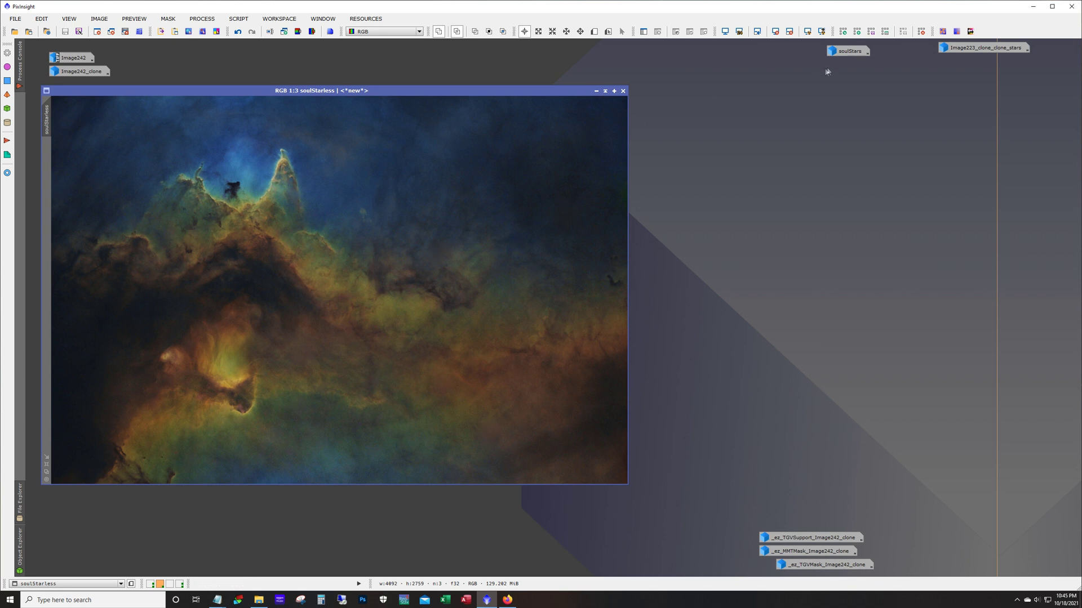
{"action": "left_click", "coordinate": [597, 91]}
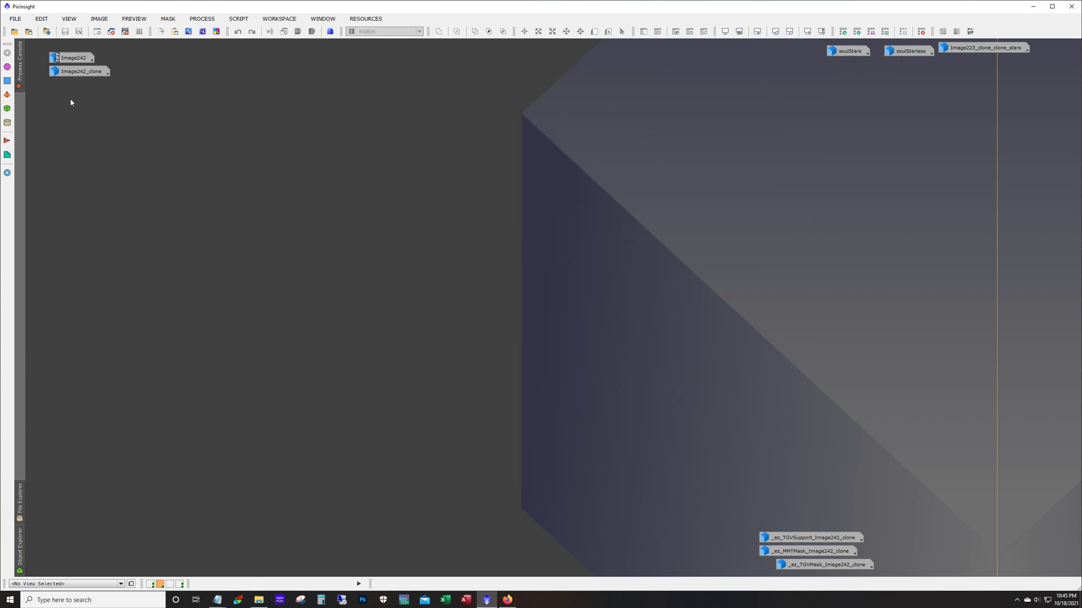
{"action": "double_click", "coordinate": [72, 57]}
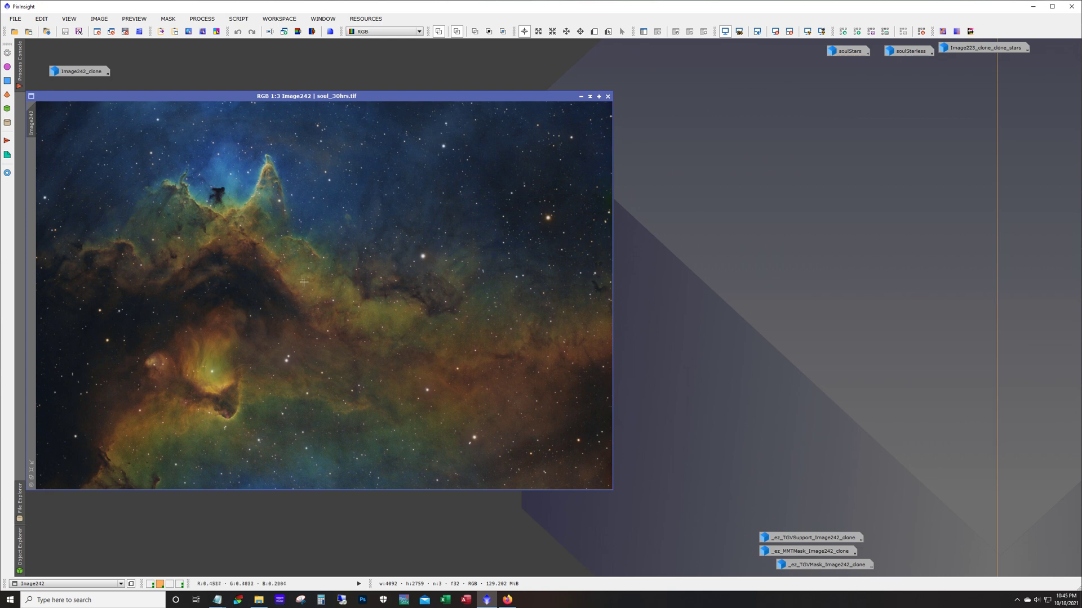
{"action": "scroll", "coordinate": [318, 305], "scroll_direction": "down", "scroll_amount": 1}
{"action": "scroll", "coordinate": [317, 304], "scroll_direction": "up", "scroll_amount": 1}
{"action": "left_click_drag", "start_coordinate": [528, 99], "coordinate": [538, 92]}
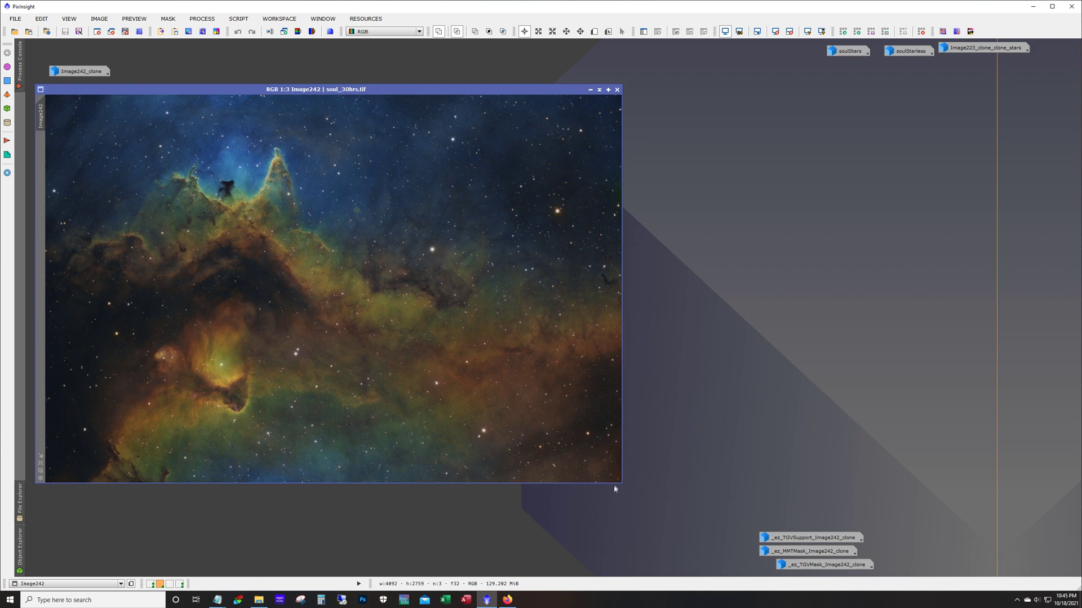
{"action": "left_click_drag", "start_coordinate": [622, 483], "coordinate": [744, 533]}
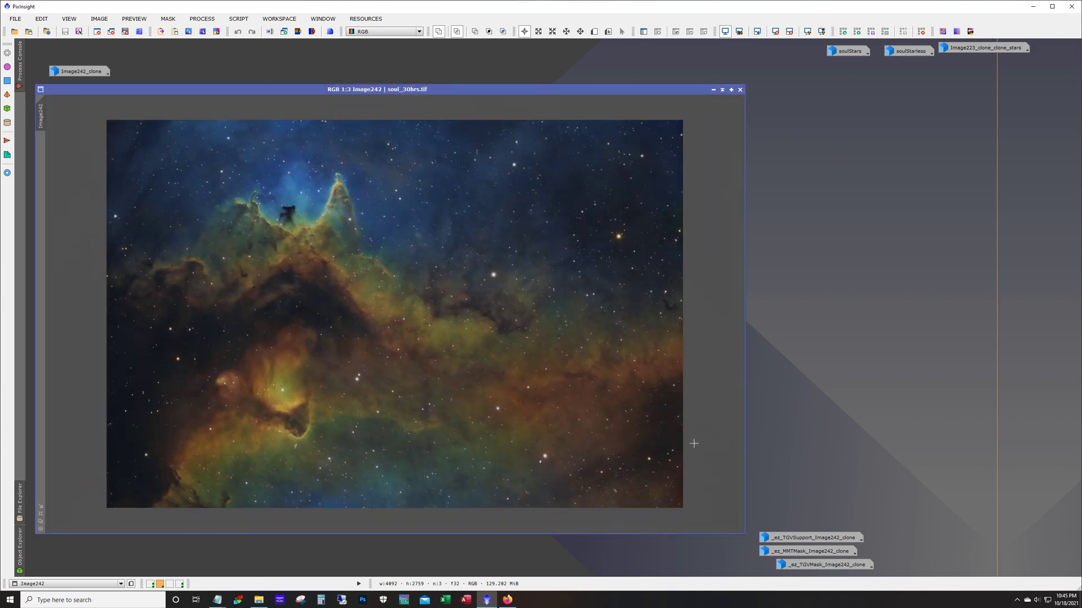
{"action": "scroll", "coordinate": [694, 443], "scroll_direction": "up", "scroll_amount": 3}
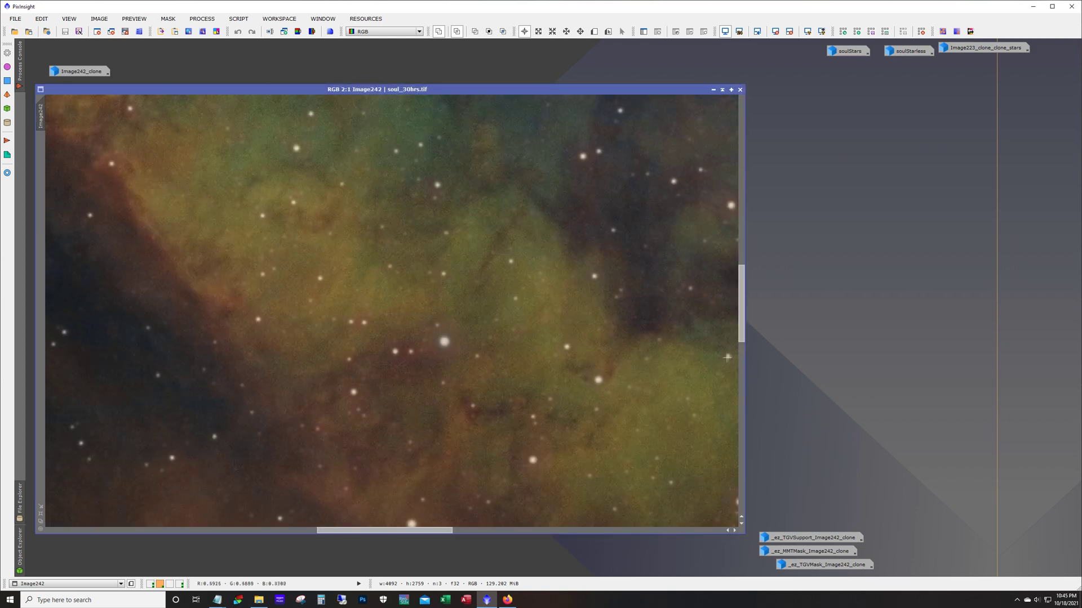
{"action": "left_click_drag", "start_coordinate": [742, 334], "coordinate": [743, 237]}
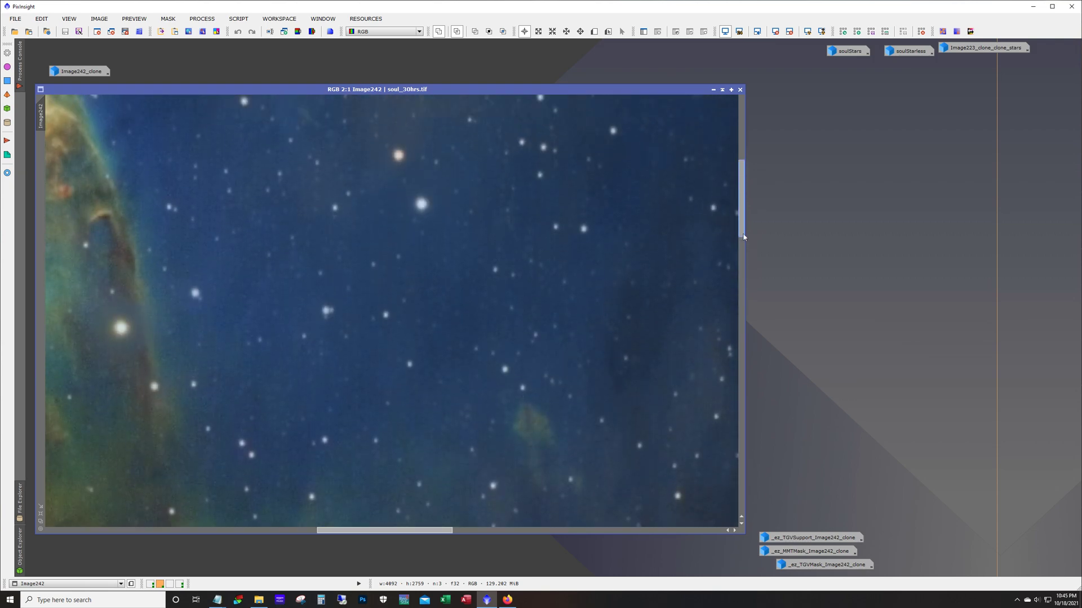
{"action": "left_click_drag", "start_coordinate": [446, 531], "coordinate": [306, 538]}
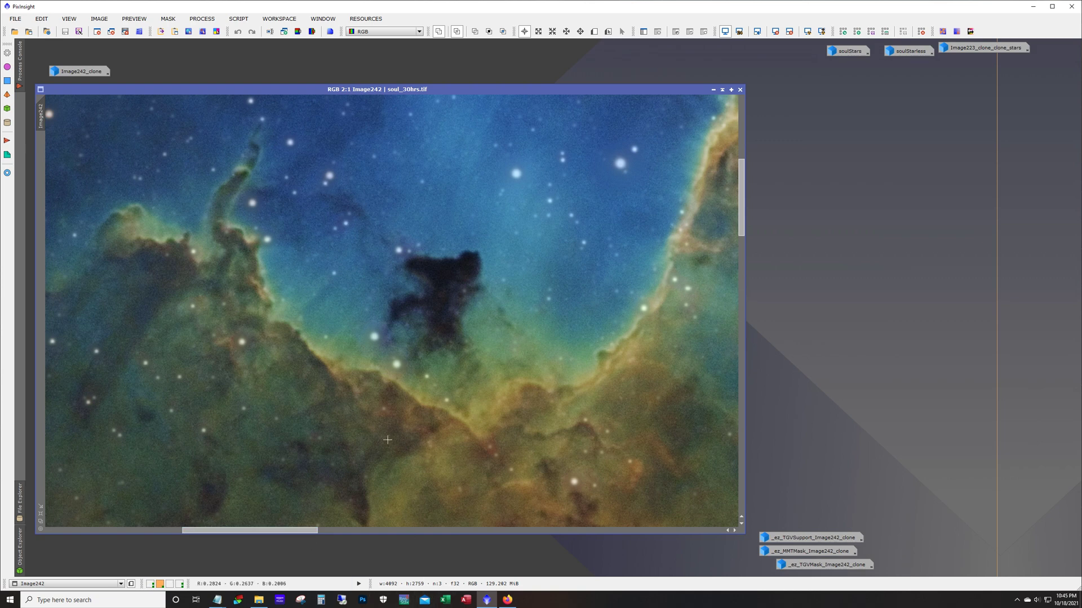
{"action": "left_click", "coordinate": [197, 21]}
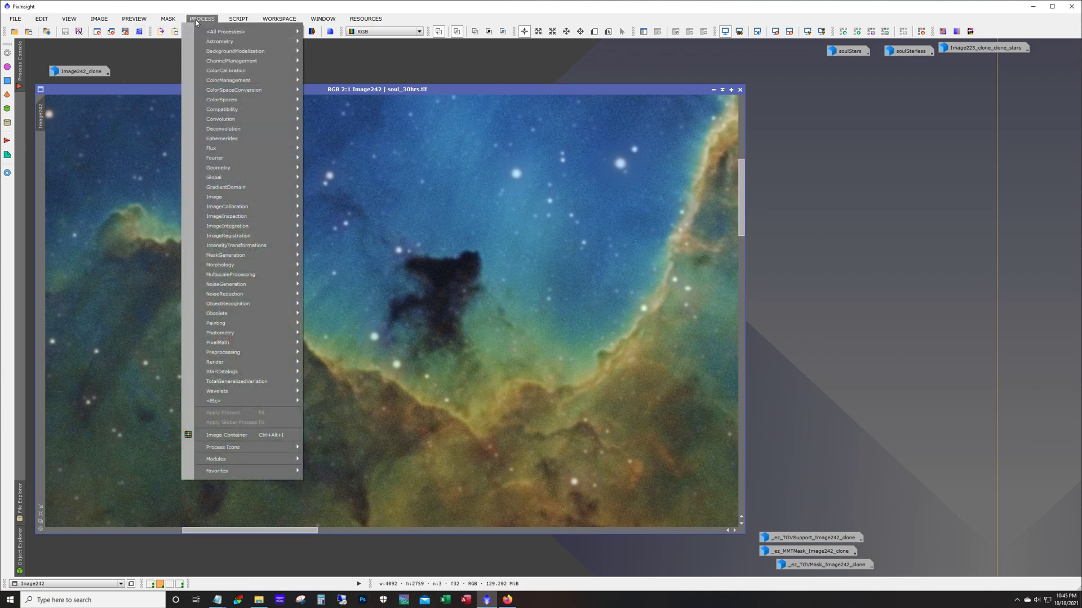
{"action": "mouse_move", "coordinate": [257, 129]}
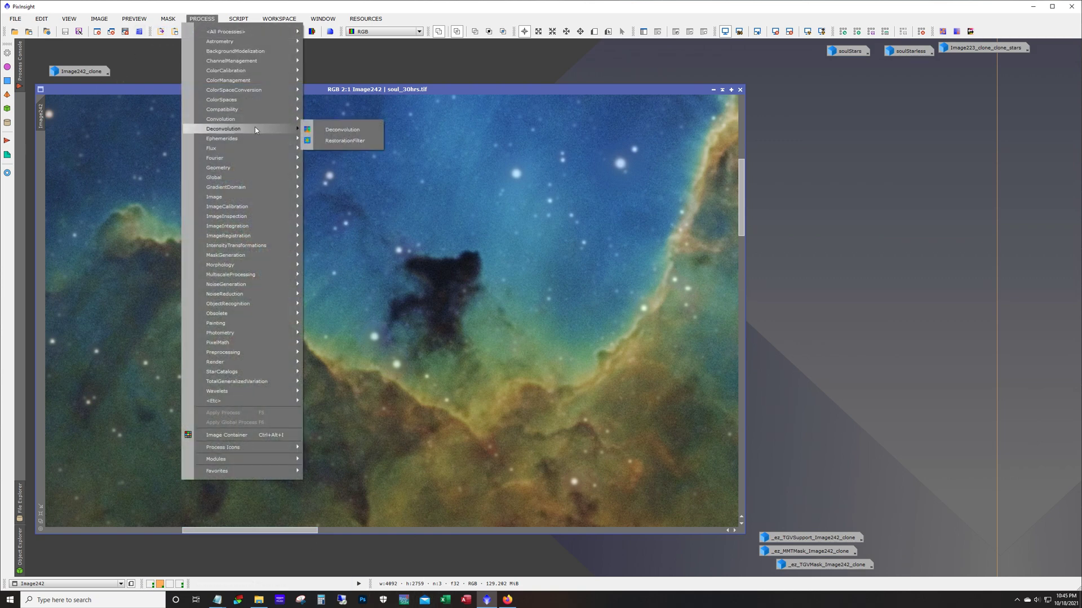
{"action": "left_click", "coordinate": [329, 128]}
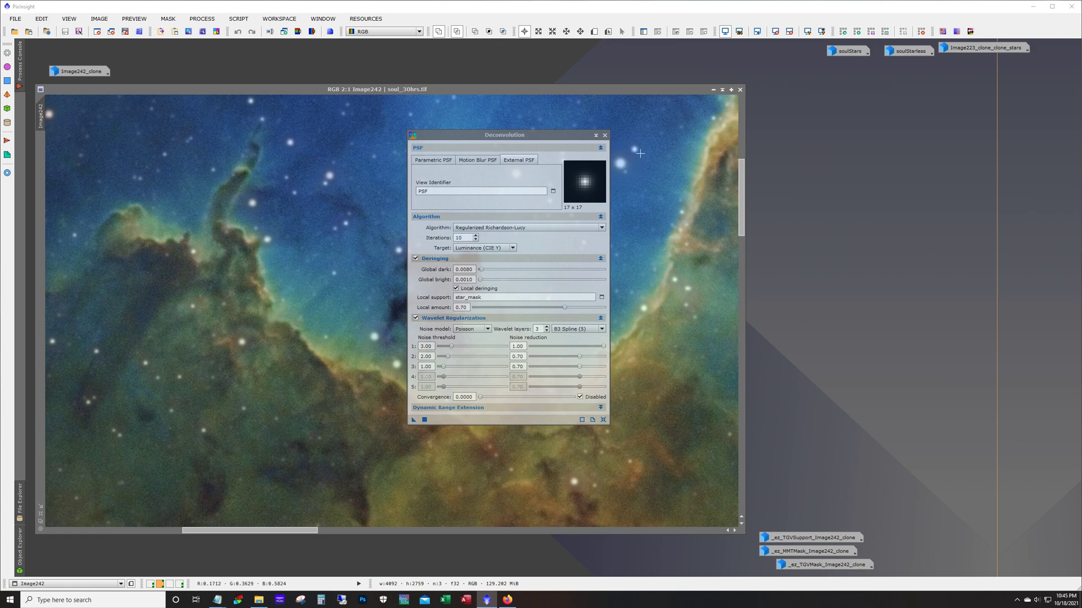
{"action": "left_click", "coordinate": [605, 135]}
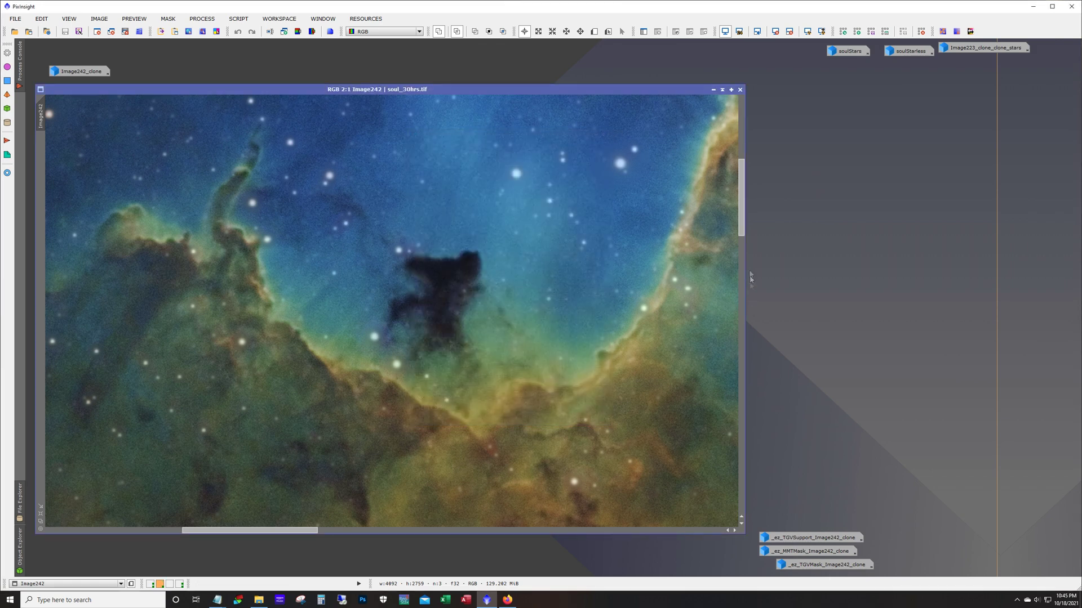
{"action": "mouse_move", "coordinate": [743, 237]}
{"action": "left_mouse_down"}
{"action": "mouse_move", "coordinate": [741, 197]}
{"action": "mouse_move", "coordinate": [733, 237]}
{"action": "left_mouse_up"}
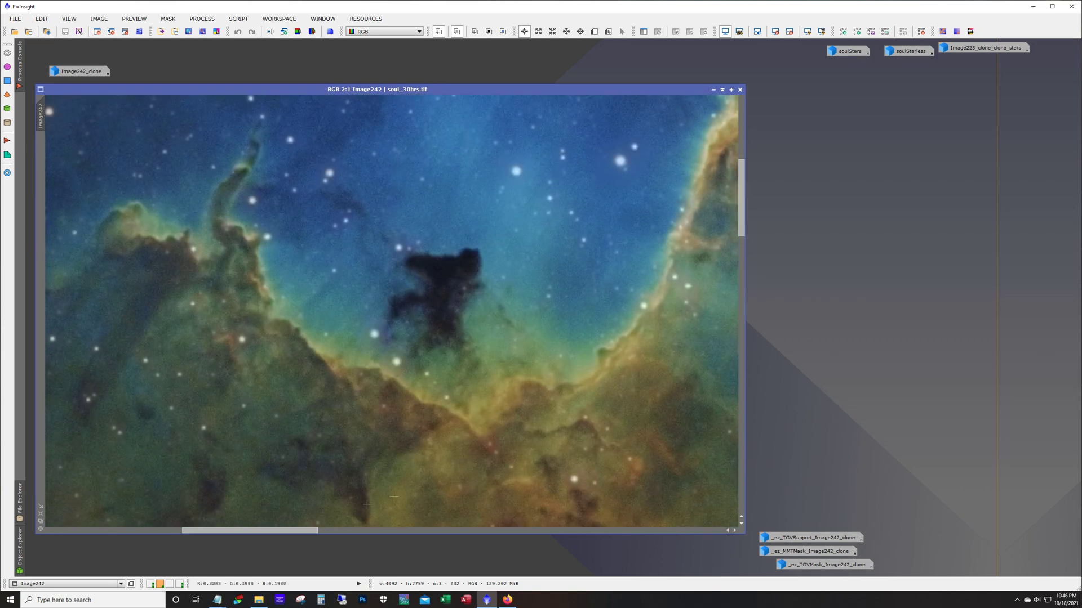
{"action": "scroll", "coordinate": [373, 411], "scroll_direction": "down", "scroll_amount": 1}
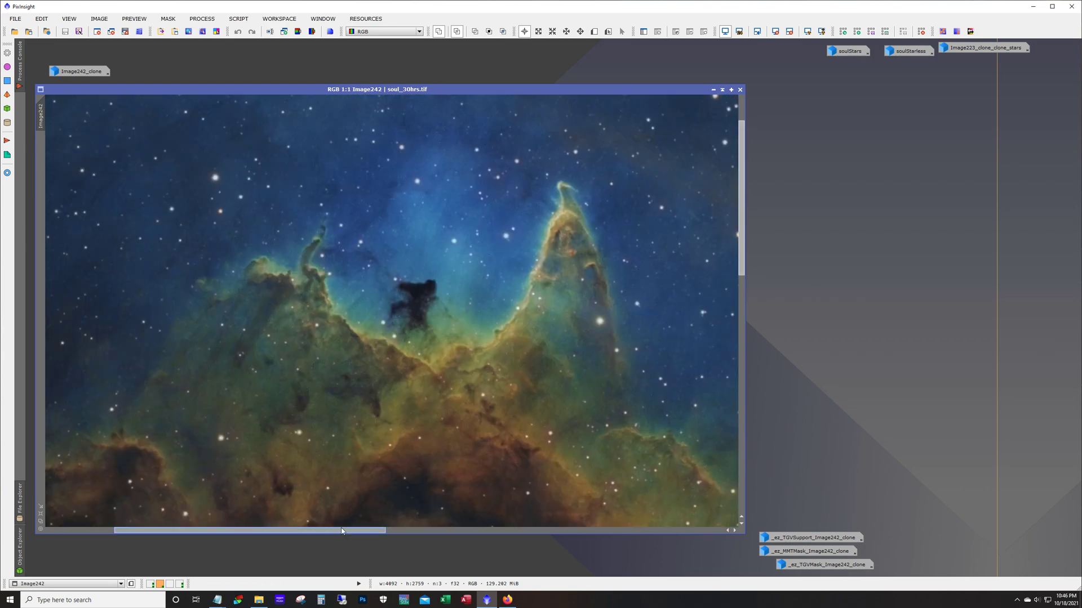
{"action": "left_click_drag", "start_coordinate": [343, 532], "coordinate": [424, 536]}
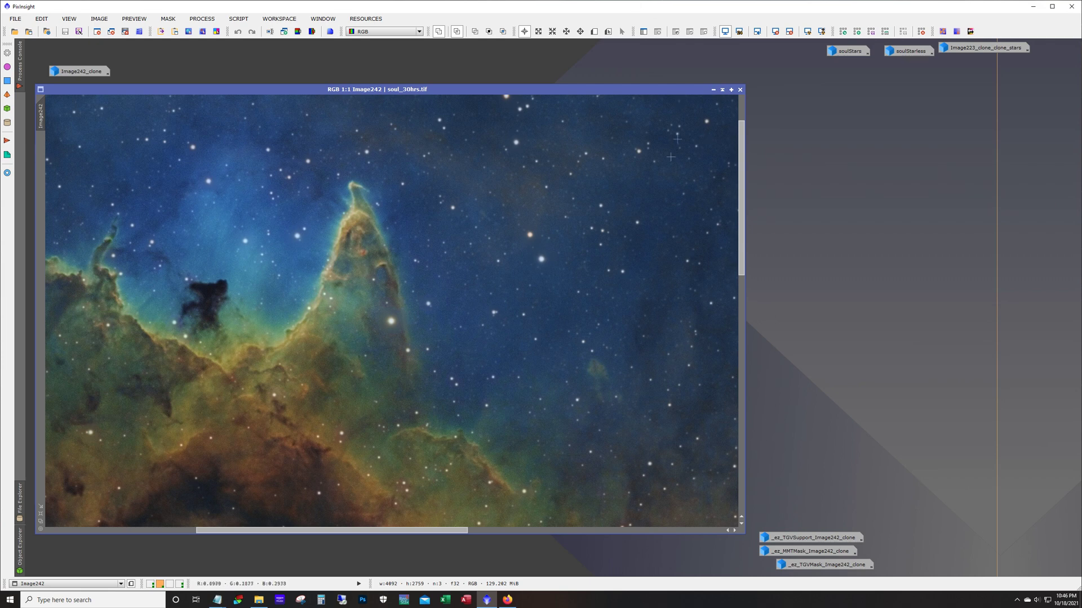
- Look through Script > EZ Processing Suite without running anything, then restore Image242_clone beside Image242
{"action": "left_click", "coordinate": [231, 20]}
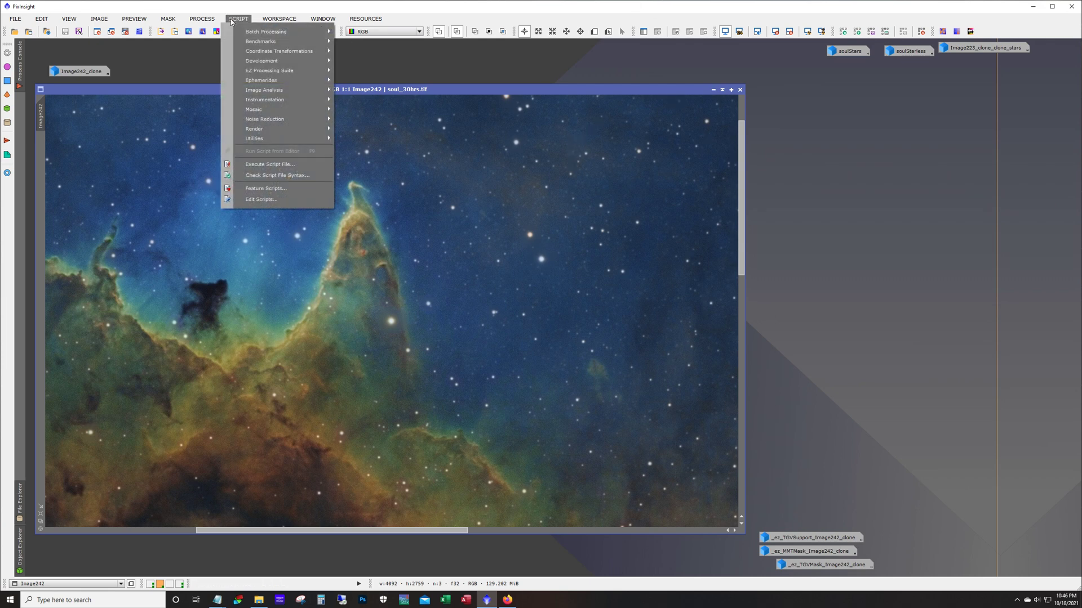
{"action": "mouse_move", "coordinate": [293, 70]}
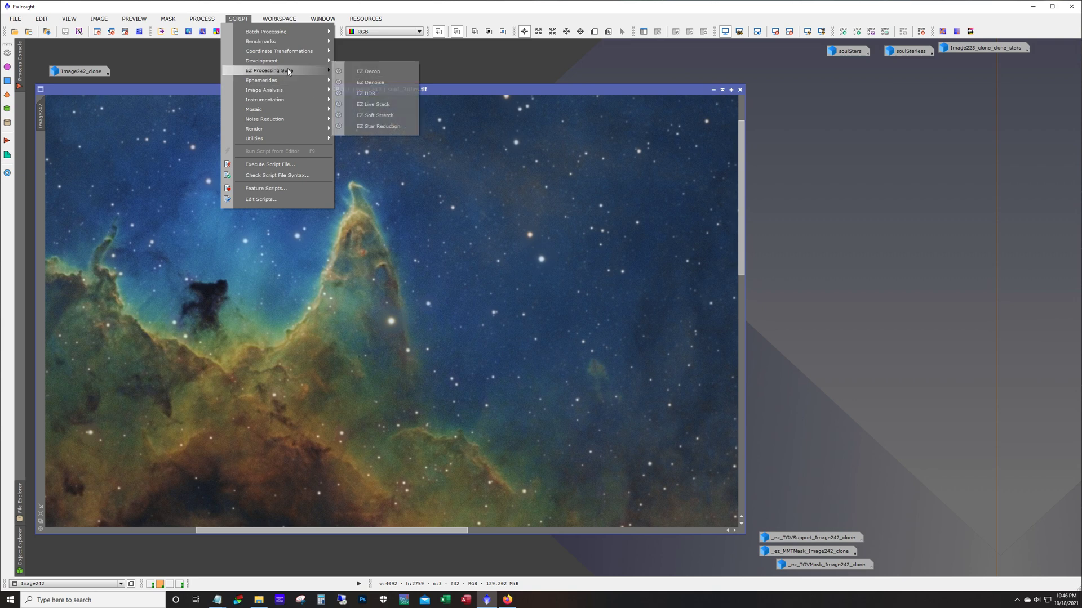
{"action": "left_click", "coordinate": [386, 83]}
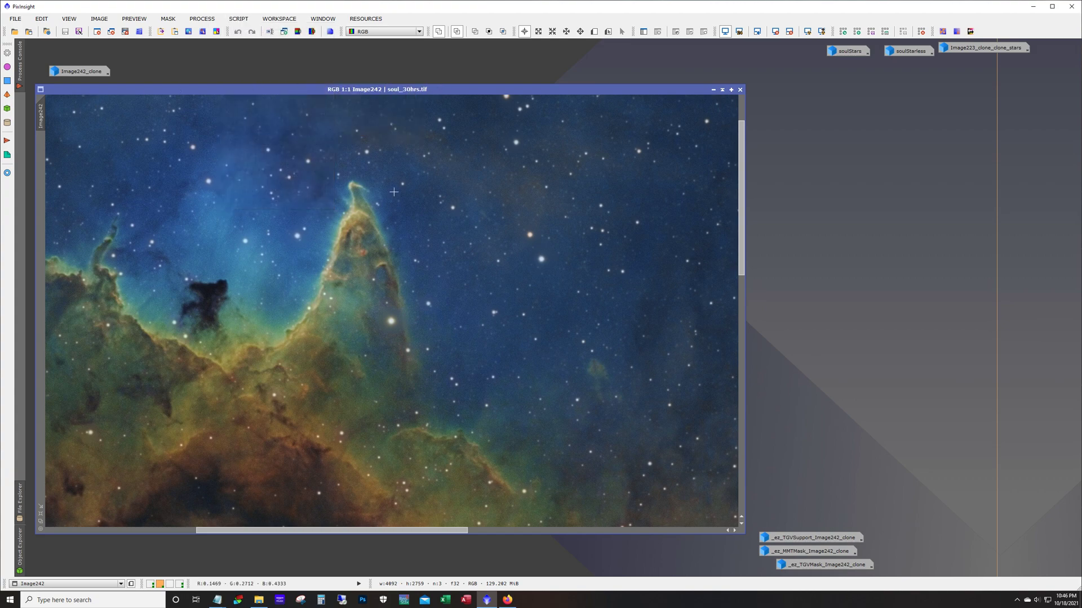
{"action": "double_click", "coordinate": [79, 71]}
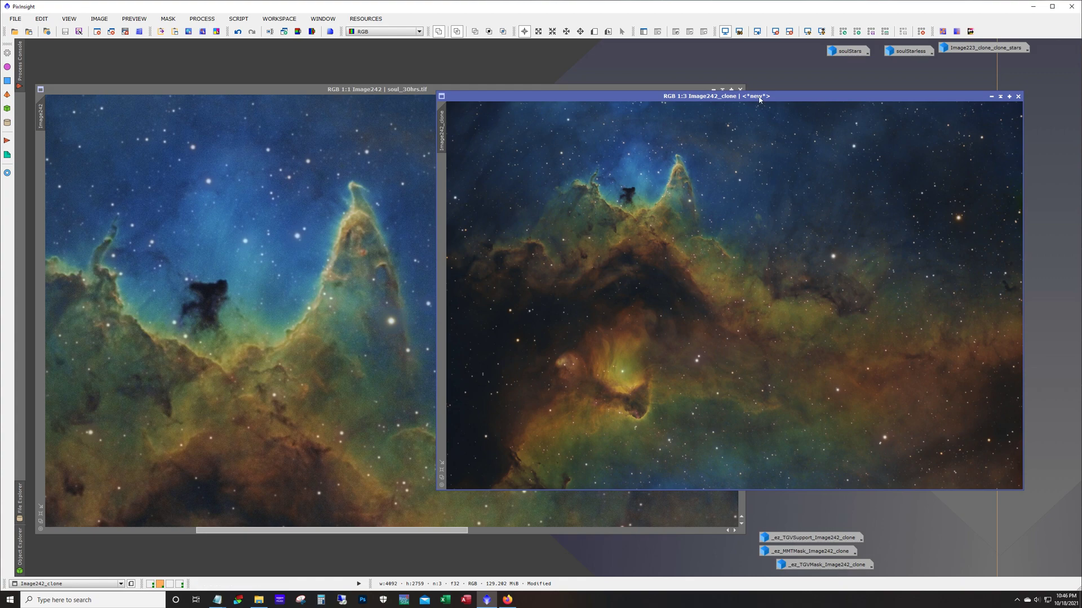
- Move and resize the Image242_clone and Image242 windows to sit side by side for comparison
{"action": "left_click_drag", "start_coordinate": [760, 100], "coordinate": [443, 93]}
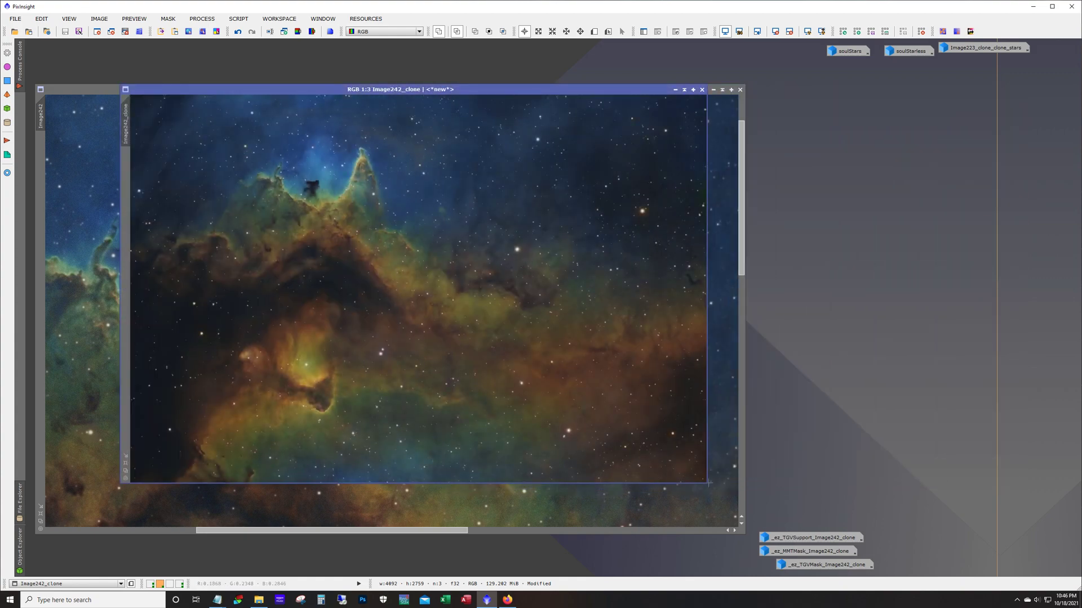
{"action": "left_click_drag", "start_coordinate": [709, 483], "coordinate": [749, 537]}
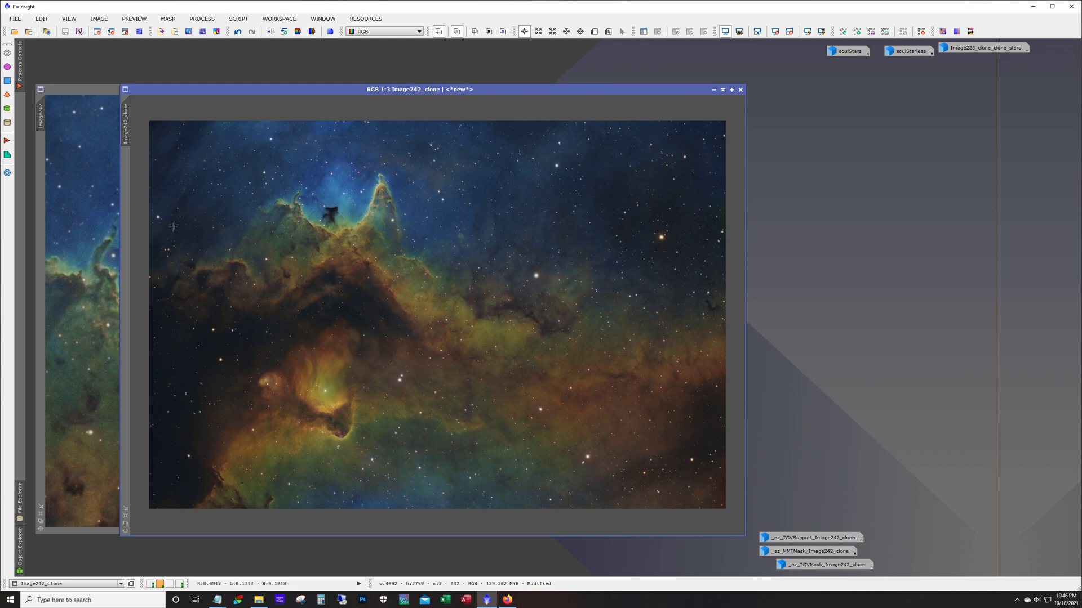
{"action": "left_click_drag", "start_coordinate": [316, 92], "coordinate": [582, 96]}
{"action": "scroll", "coordinate": [496, 316], "scroll_direction": "up", "scroll_amount": 1}
{"action": "scroll", "coordinate": [678, 204], "scroll_direction": "up", "scroll_amount": 2}
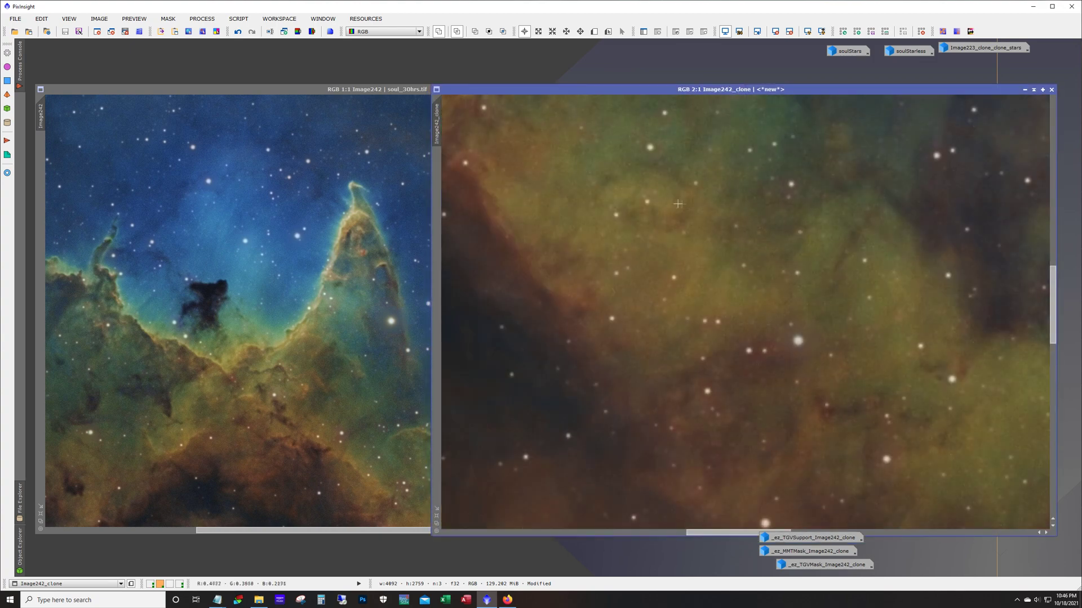
{"action": "left_click_drag", "start_coordinate": [1052, 338], "coordinate": [1051, 252]}
{"action": "scroll", "coordinate": [844, 445], "scroll_direction": "down", "scroll_amount": 1}
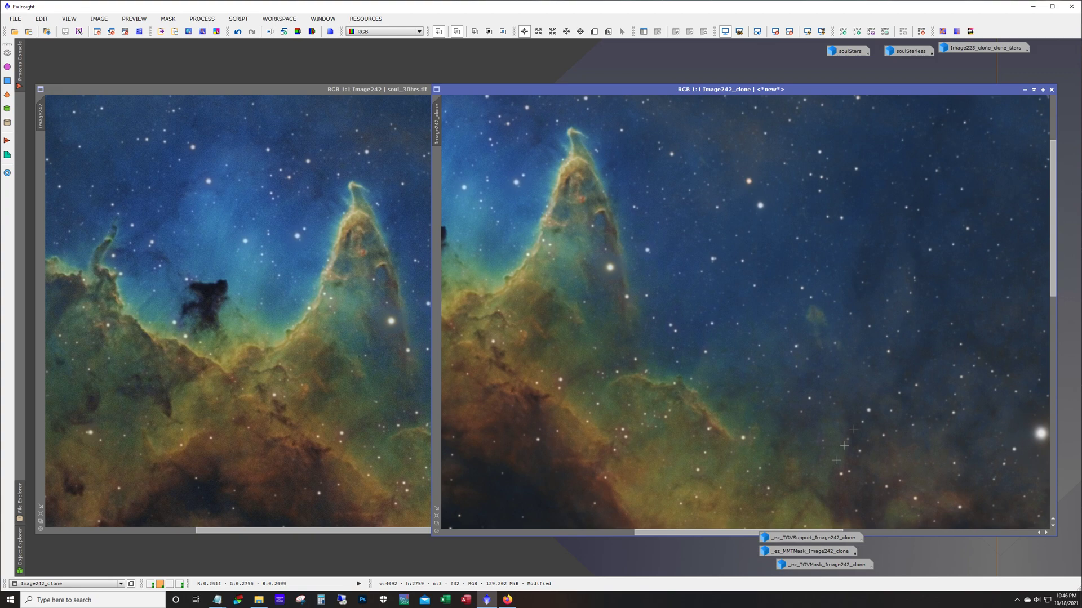
{"action": "left_click_drag", "start_coordinate": [738, 532], "coordinate": [704, 532]}
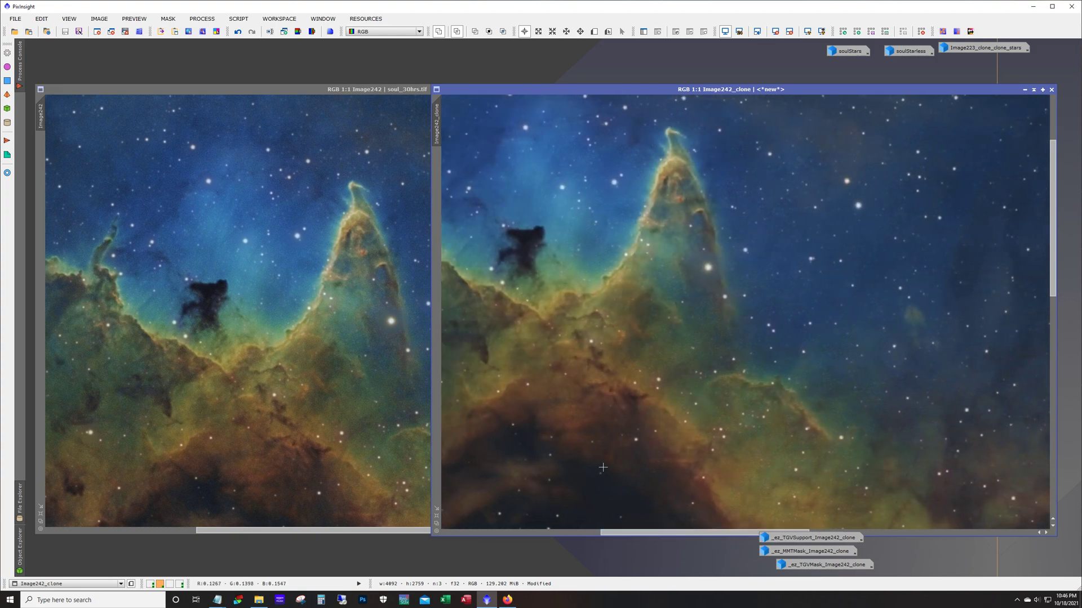
{"action": "left_click_drag", "start_coordinate": [430, 394], "coordinate": [745, 316]}
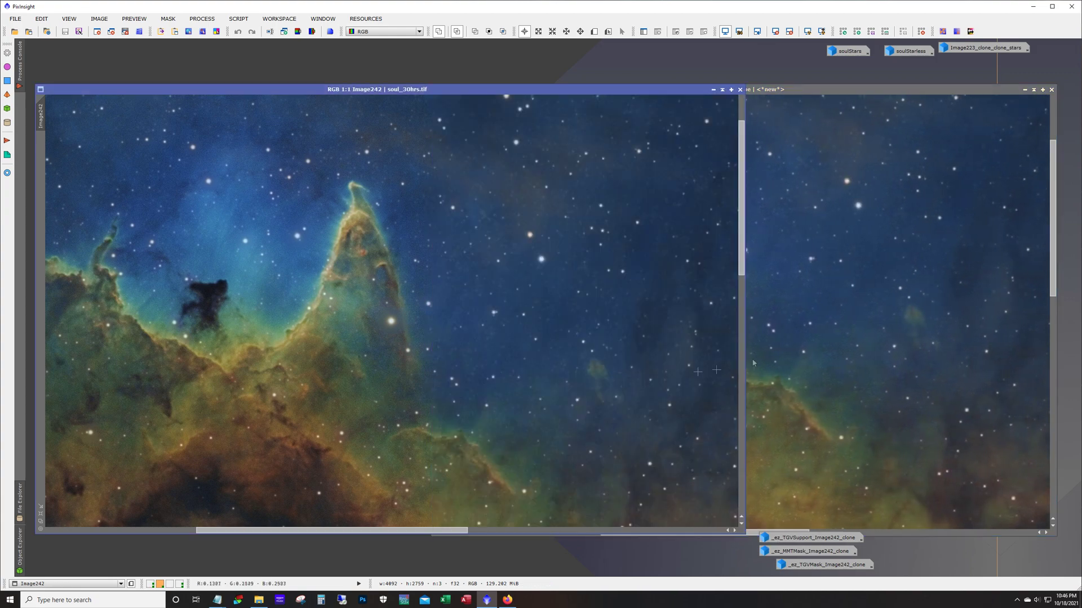
{"action": "scroll", "coordinate": [741, 272], "scroll_direction": "down", "scroll_amount": 3}
{"action": "left_click", "coordinate": [752, 276]}
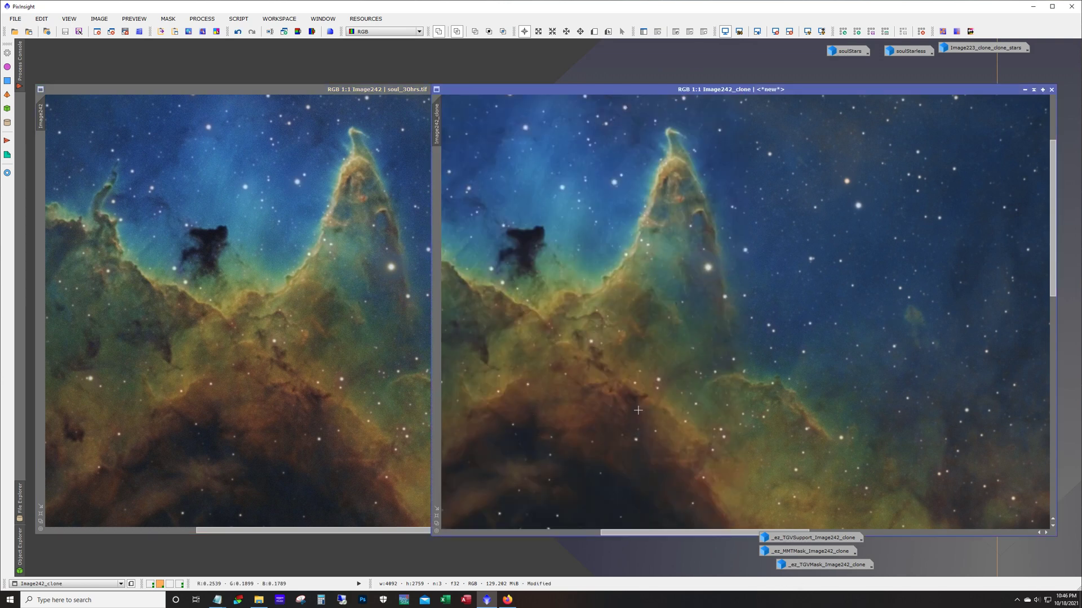
- Zoom Image242 out to 1:2 and Image242_clone out to 1:3, moving the clone window upper left
{"action": "left_click", "coordinate": [270, 311]}
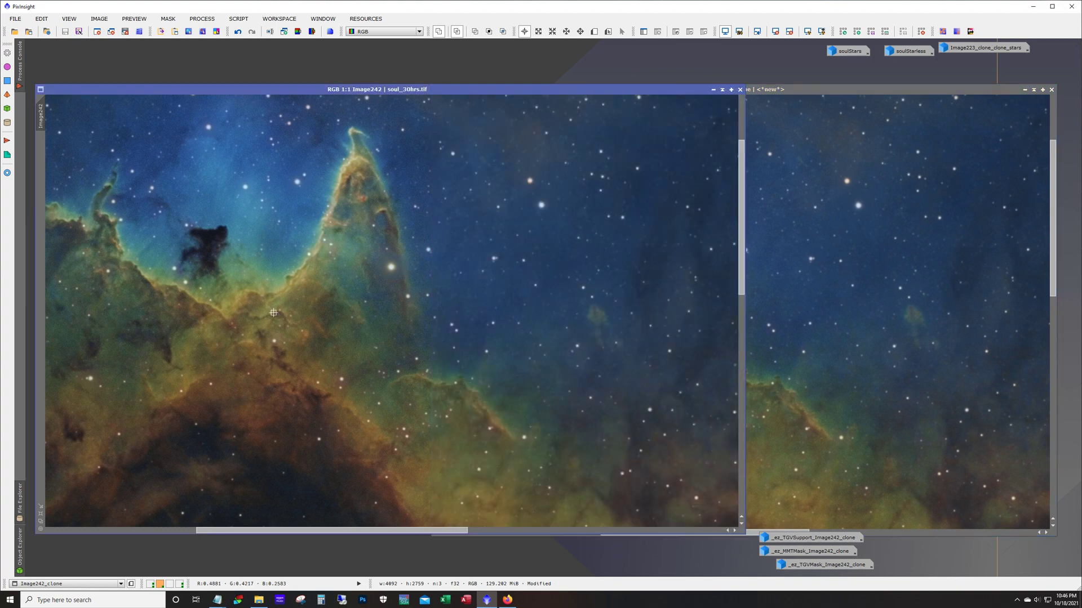
{"action": "key", "text": "minus"}
{"action": "left_click", "coordinate": [771, 303]}
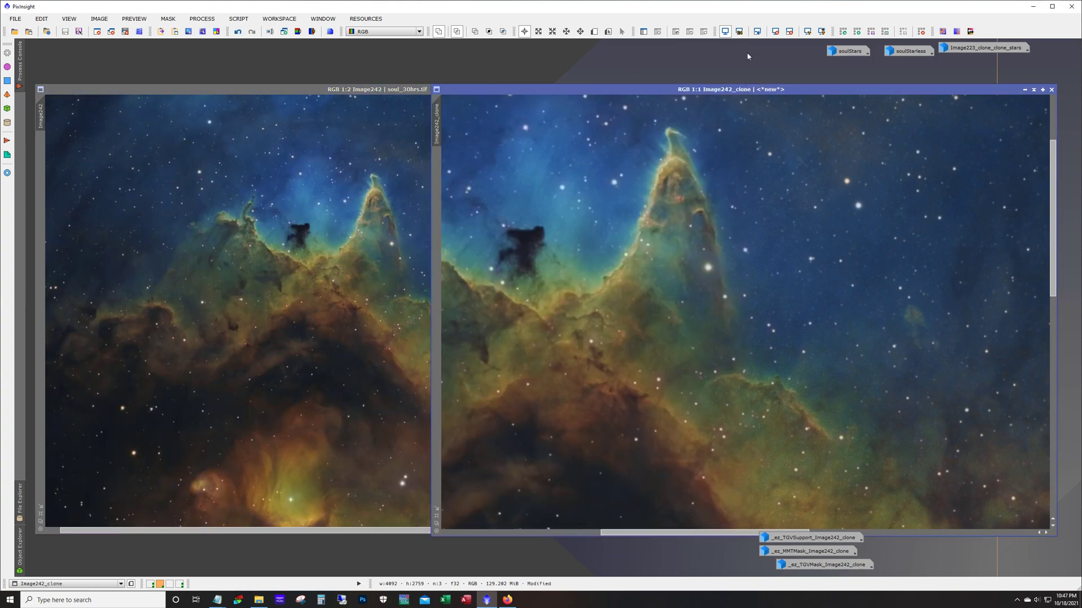
{"action": "left_click_drag", "start_coordinate": [760, 88], "coordinate": [439, 56]}
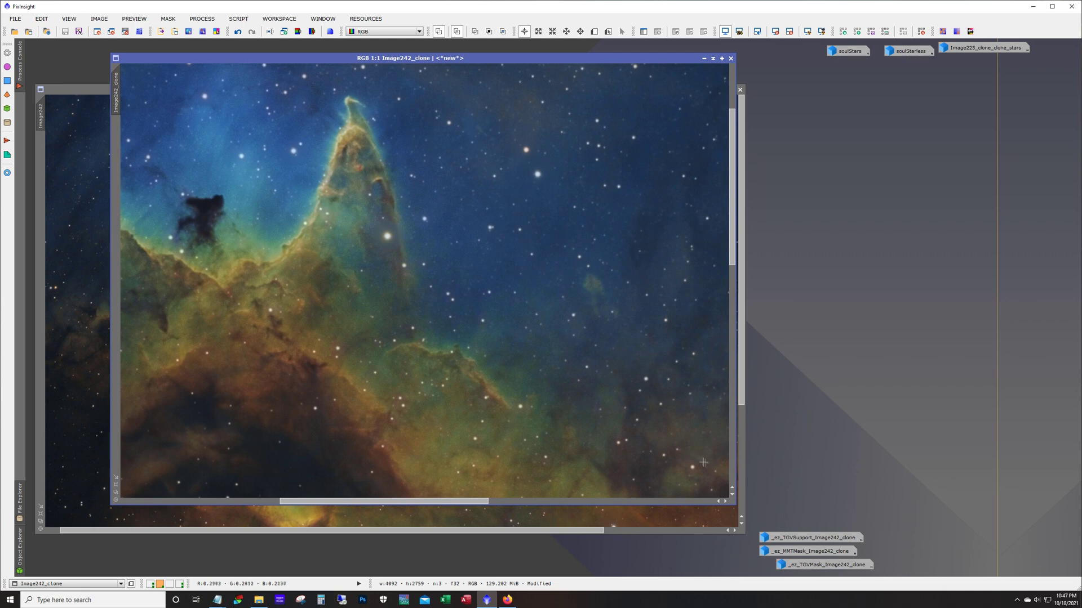
{"action": "key", "text": "minus"}
{"action": "key", "text": "minus"}
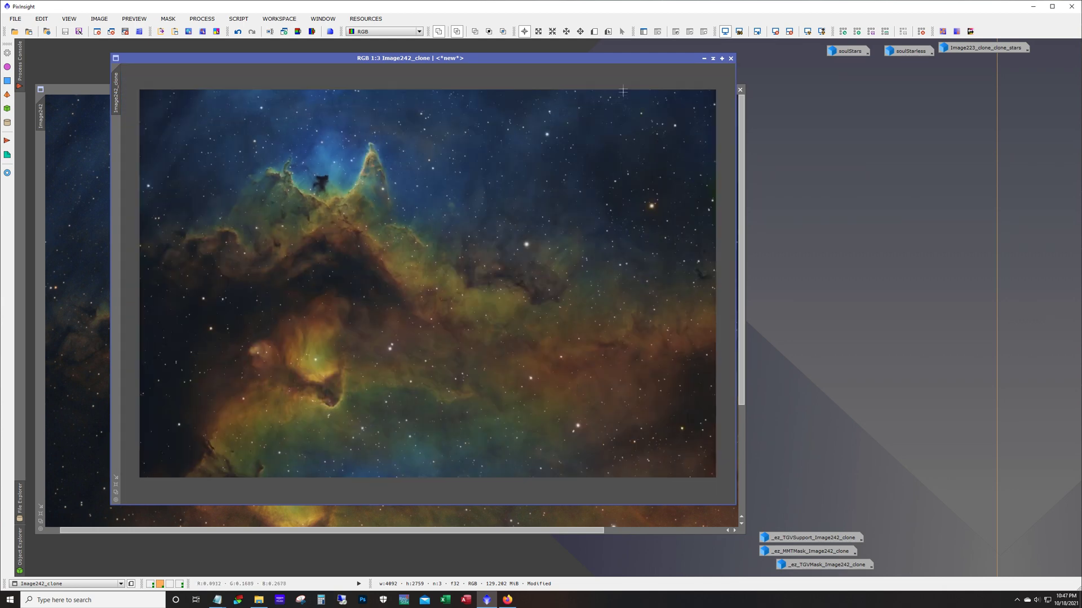
{"action": "left_click_drag", "start_coordinate": [590, 61], "coordinate": [528, 57]}
- Iconize Image242, move it and the three _ez_ mask icons right, and enlarge the clone window
{"action": "left_click", "coordinate": [40, 89]}
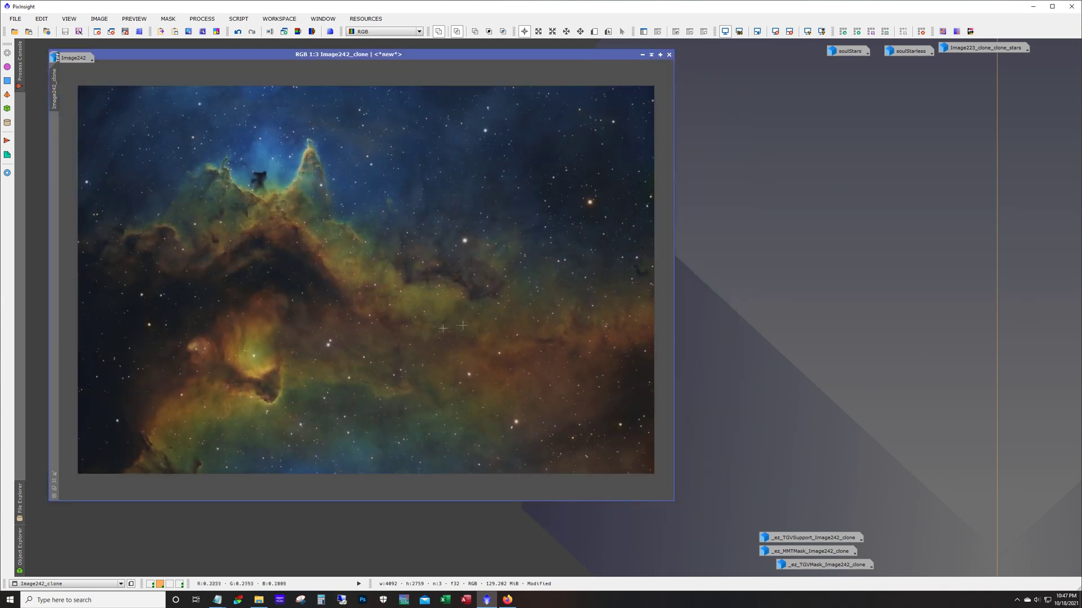
{"action": "left_click_drag", "start_coordinate": [62, 66], "coordinate": [979, 75]}
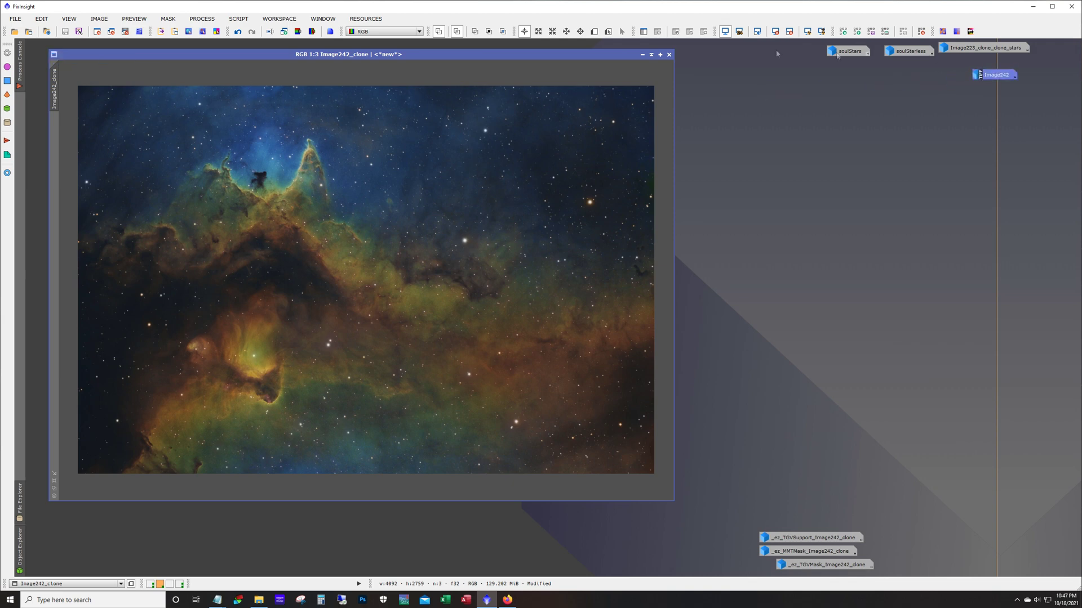
{"action": "left_click_drag", "start_coordinate": [533, 60], "coordinate": [525, 58]}
{"action": "left_click_drag", "start_coordinate": [757, 524], "coordinate": [870, 571]}
{"action": "left_click_drag", "start_coordinate": [819, 538], "coordinate": [990, 534]}
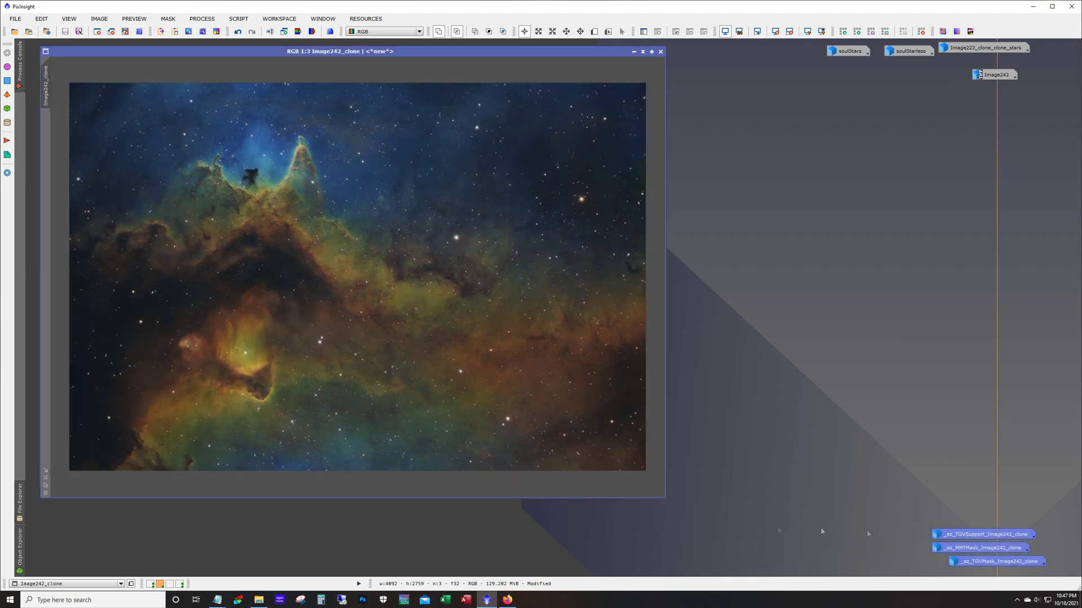
{"action": "left_click_drag", "start_coordinate": [667, 499], "coordinate": [830, 551]}
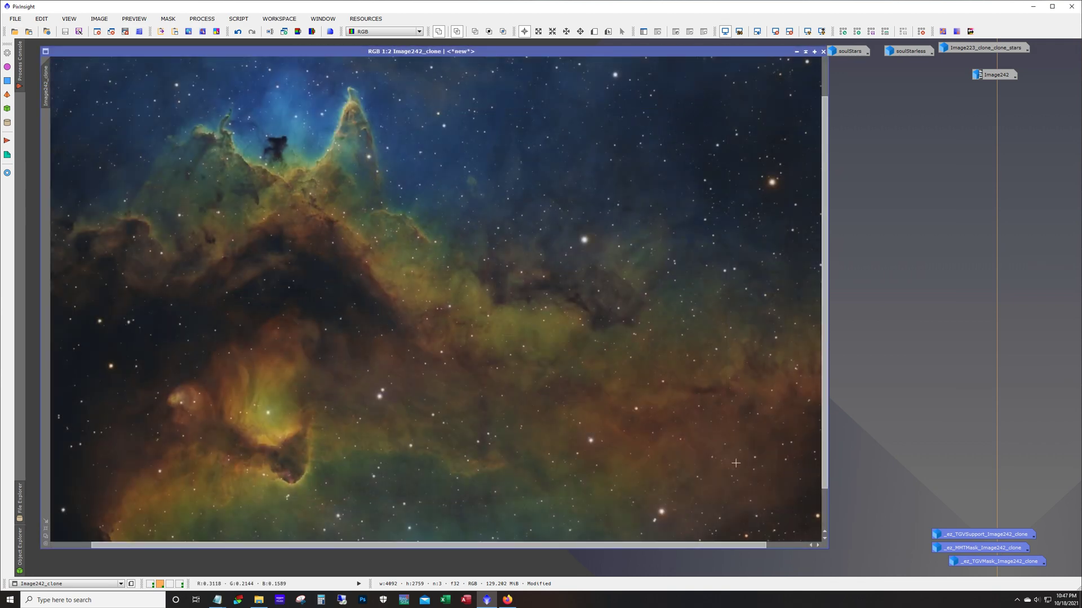